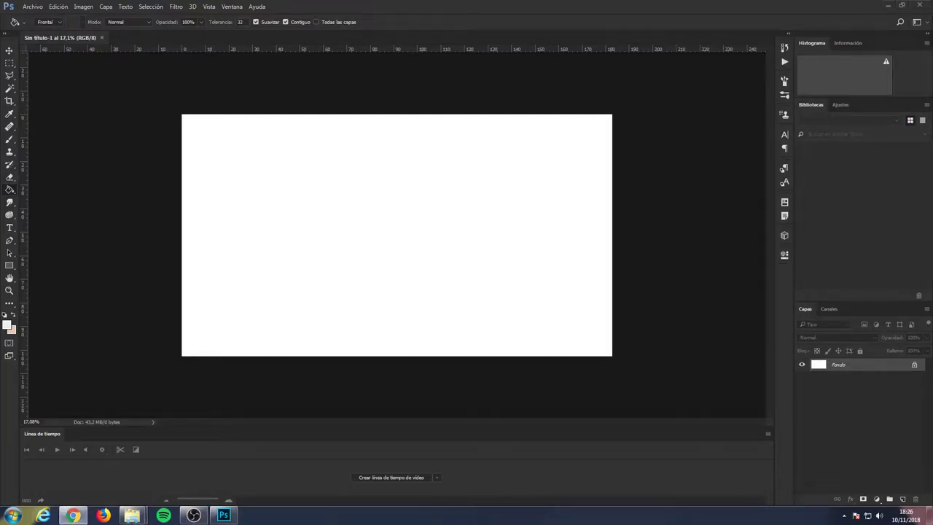
- Place the pier photo on the blank canvas and convert its layer to a Smart Object
drag(457, 190, 548, 119)
key(Return)
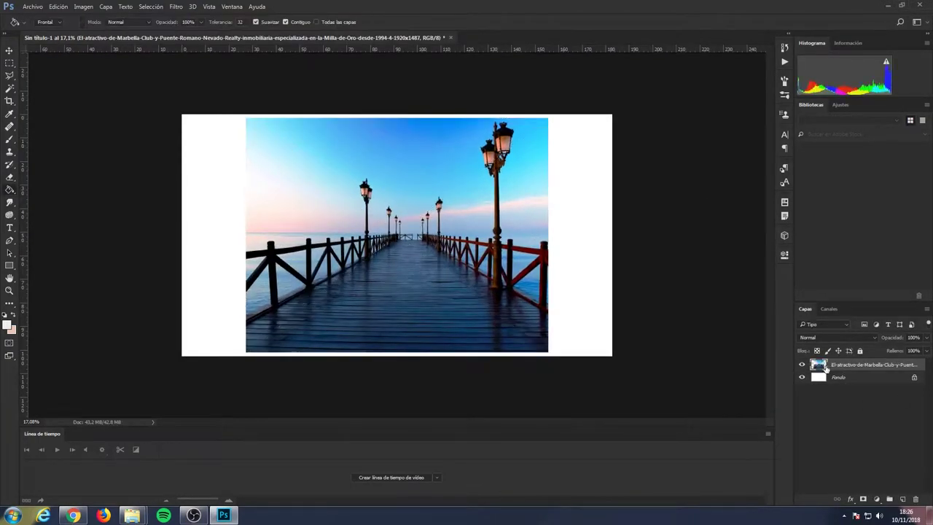
right_click(848, 366)
click(734, 175)
- Move the pier photo down and scale it to span the full canvas width
key(v)
mouse_move(540, 235)
mouse_down()
mouse_move(541, 335)
mouse_move(541, 295)
mouse_up()
click(58, 7)
click(73, 204)
drag(548, 177, 624, 115)
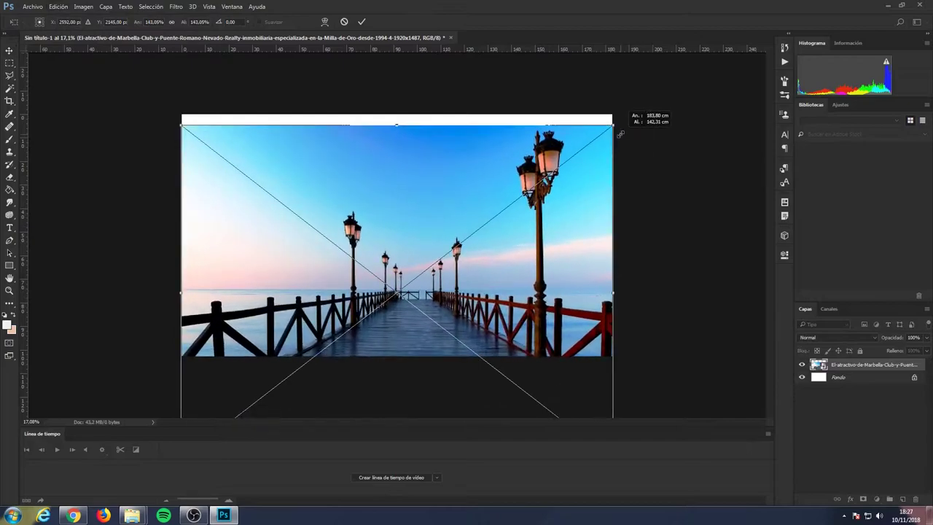
drag(558, 201, 558, 235)
key(Return)
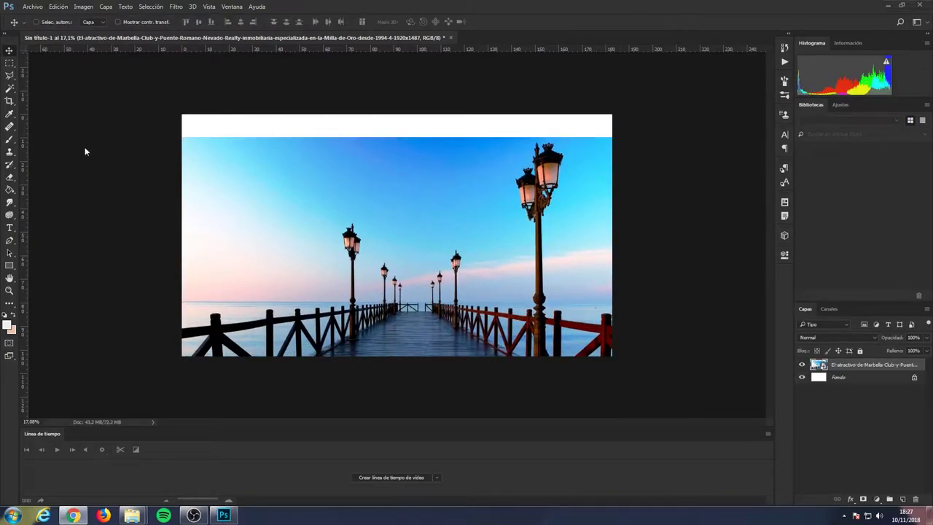
- In Select and Mask, quick-select the pier deck, left and red railings, and big lamp's heads and post
click(11, 93)
key(ctrl+alt+r)
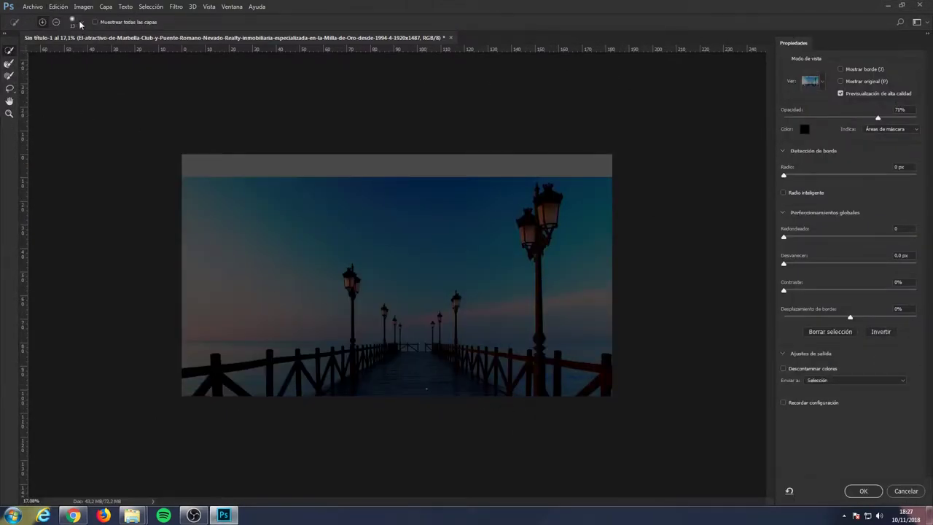
scroll(412, 385, up, 2)
mouse_move(410, 416)
mouse_down()
mouse_move(545, 477)
mouse_move(303, 456)
mouse_up()
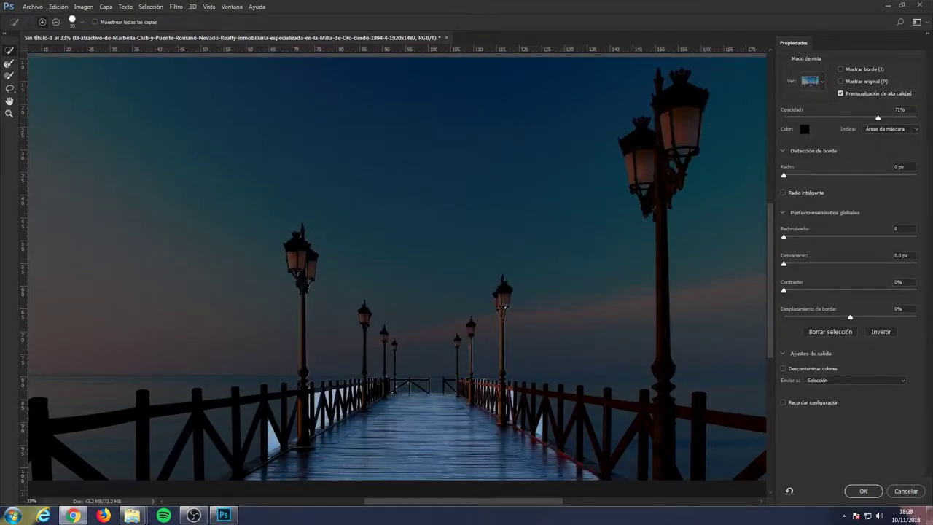
drag(559, 469, 118, 450)
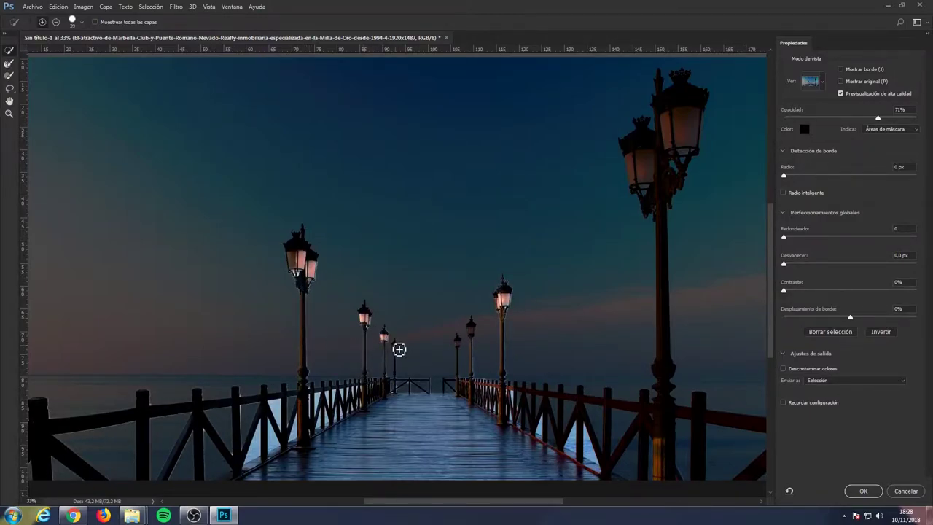
click(667, 142)
drag(658, 211, 668, 318)
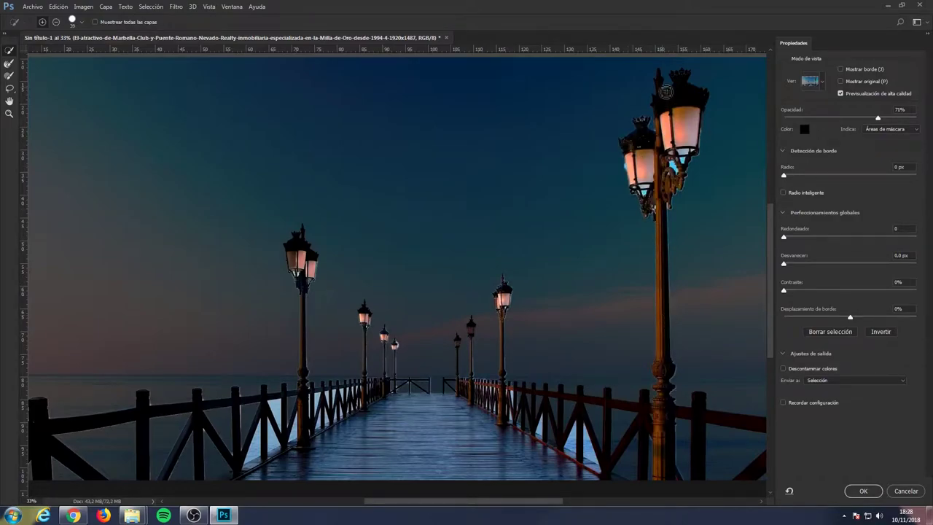
drag(666, 91, 701, 477)
drag(650, 429, 517, 397)
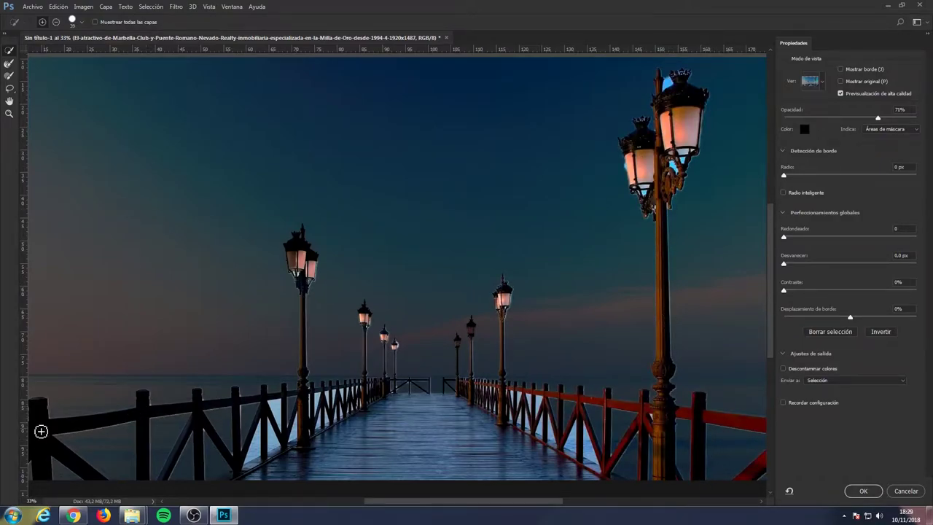
- Subtract the water showing between the left and right railing posts from the selection
scroll(256, 385, up, 5)
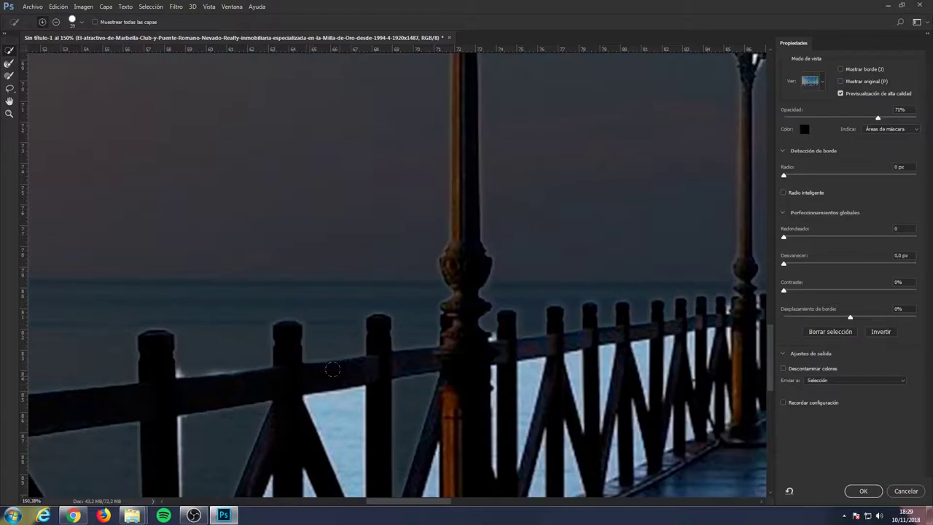
scroll(257, 385, down, 3)
drag(877, 117, 916, 118)
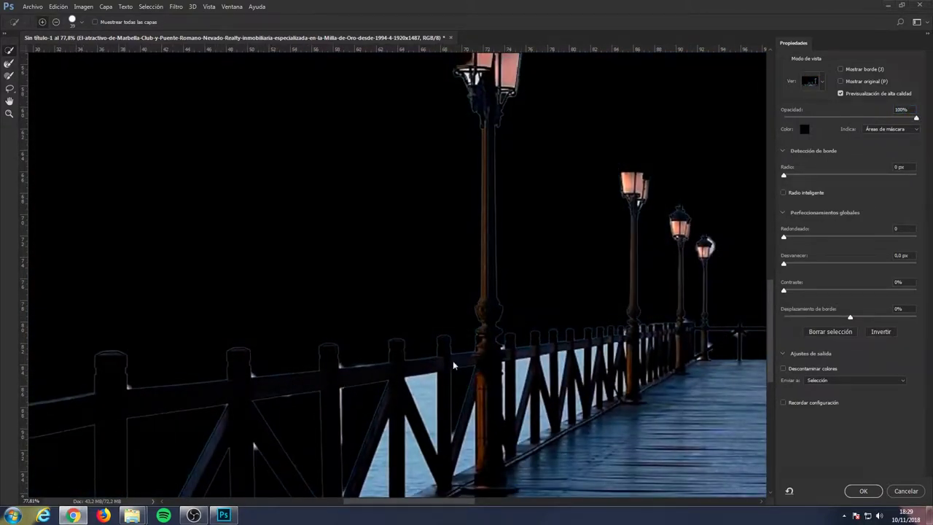
drag(432, 423, 589, 452)
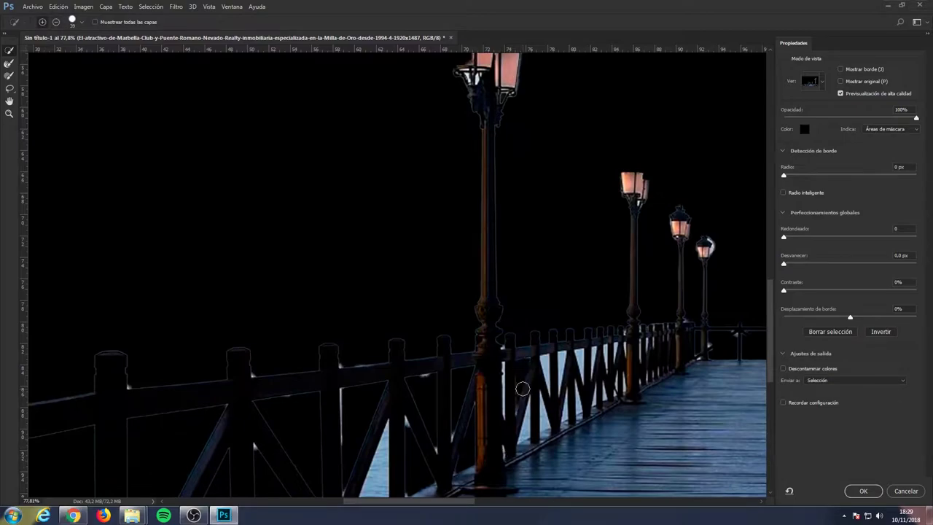
key(o)
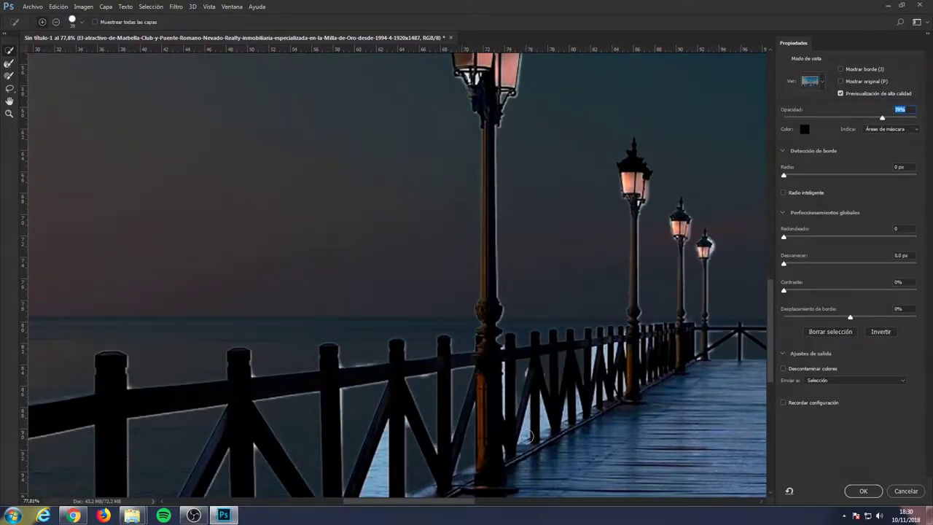
drag(262, 412, 321, 459)
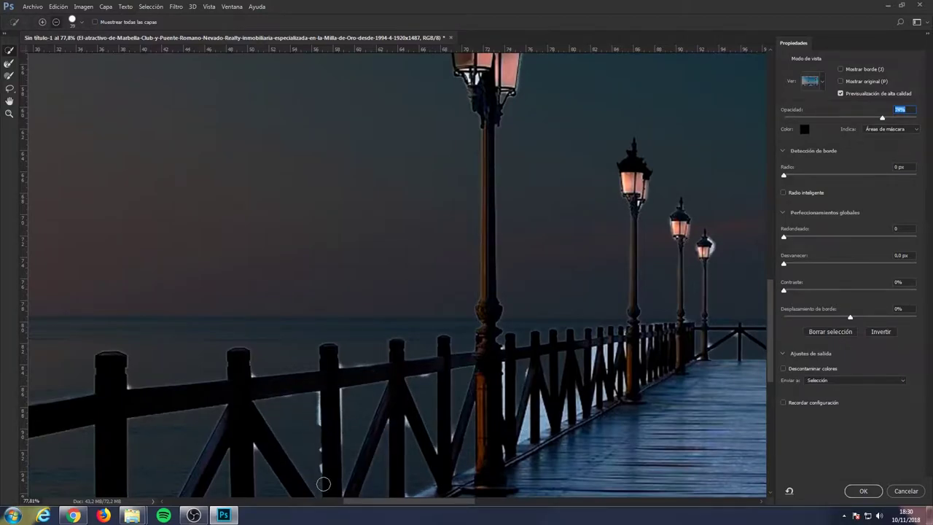
key(shift+Down)
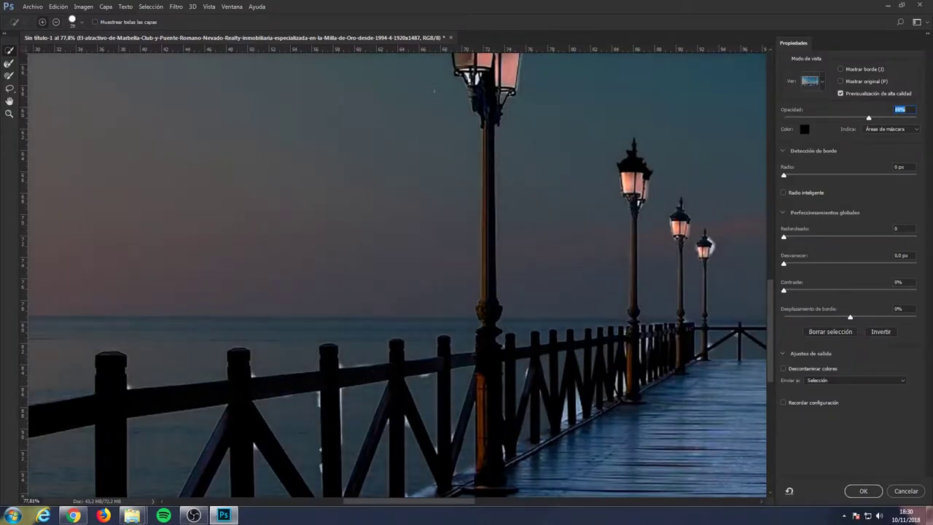
scroll(222, 287, right, 5)
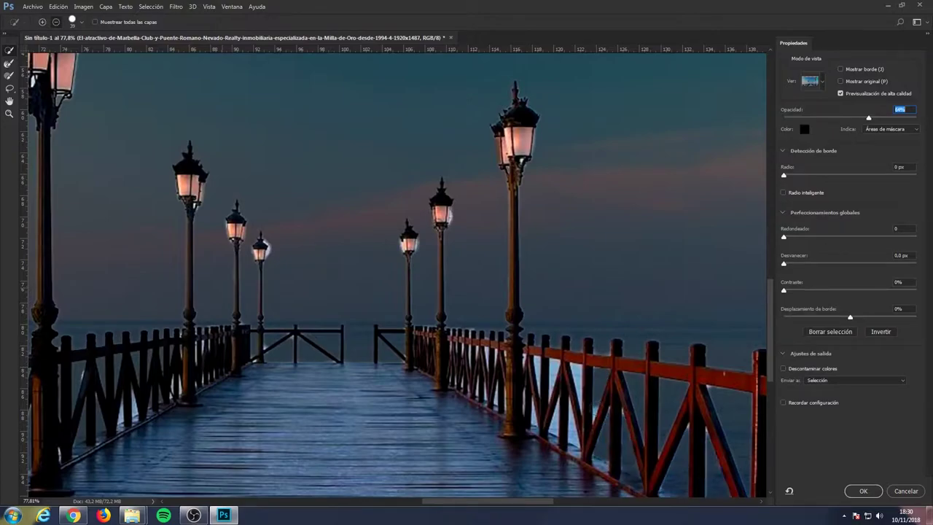
- Set the Select and Mask overlay to white at 100% opacity
key(r)
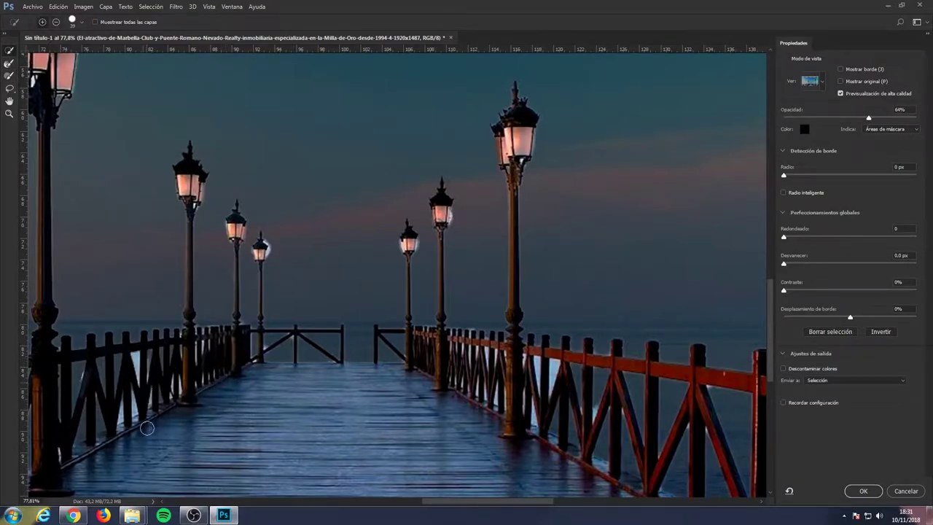
drag(868, 117, 916, 117)
click(803, 129)
click(500, 204)
click(729, 204)
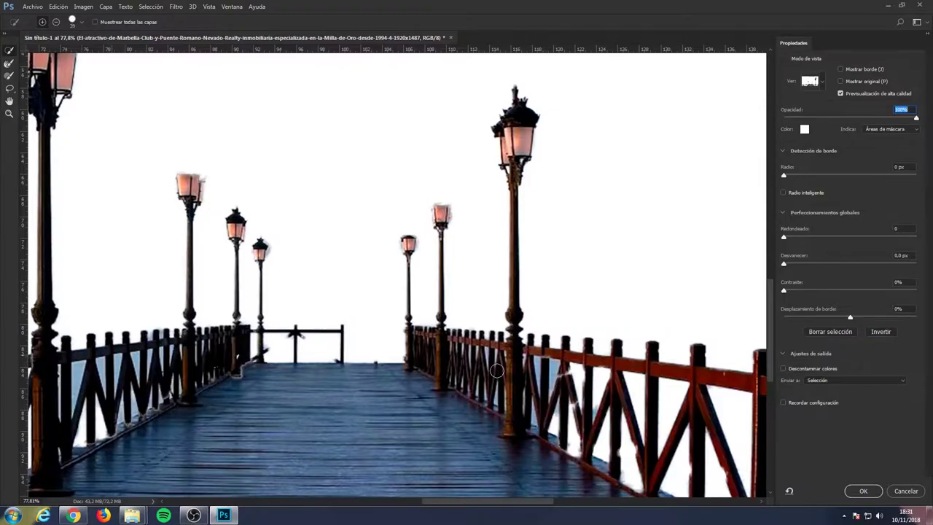
- Refine the edges around the double lamp head with a resized Refine Edge brush
scroll(496, 370, up, 2)
scroll(495, 371, up, 2)
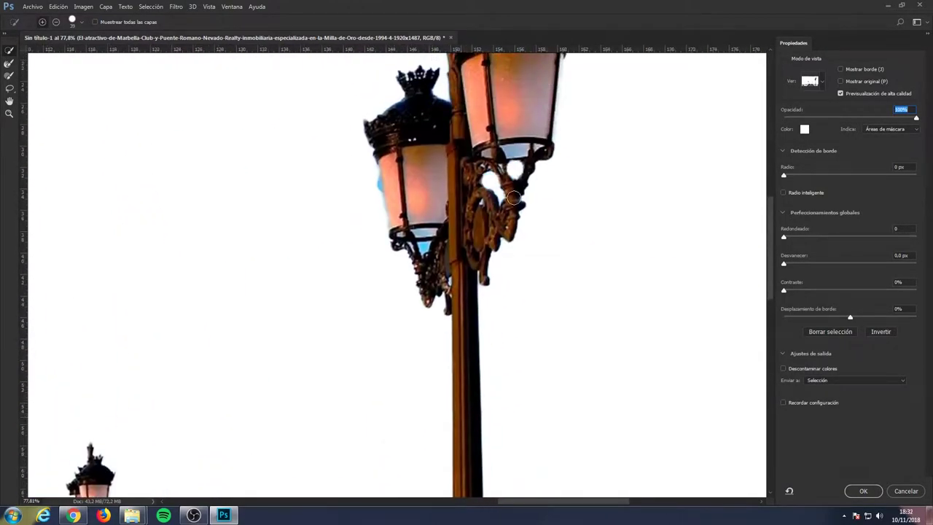
drag(514, 198, 507, 175)
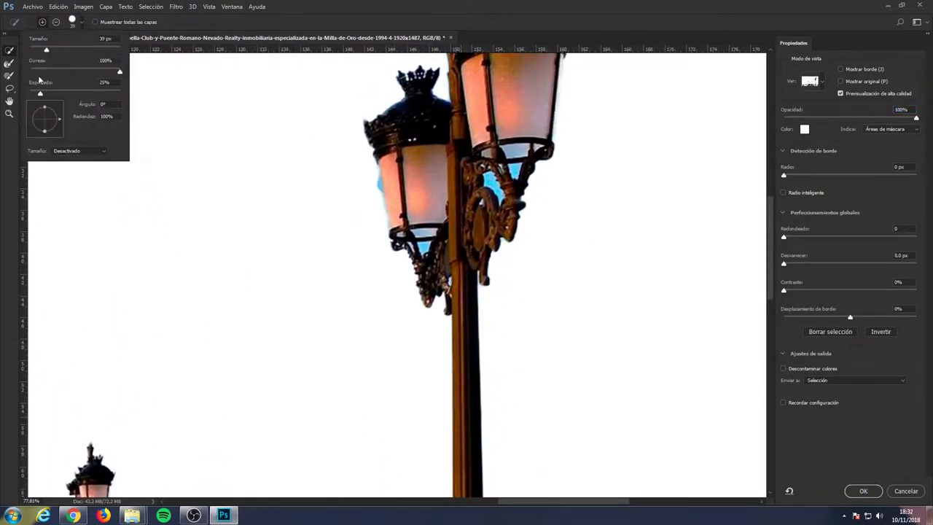
click(74, 24)
scroll(356, 263, down, 3)
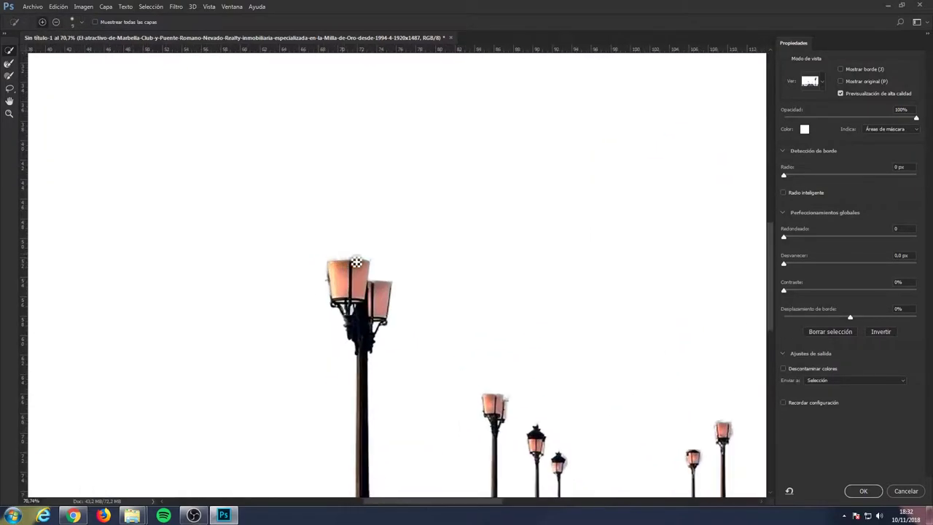
click(71, 22)
scroll(322, 277, down, 1)
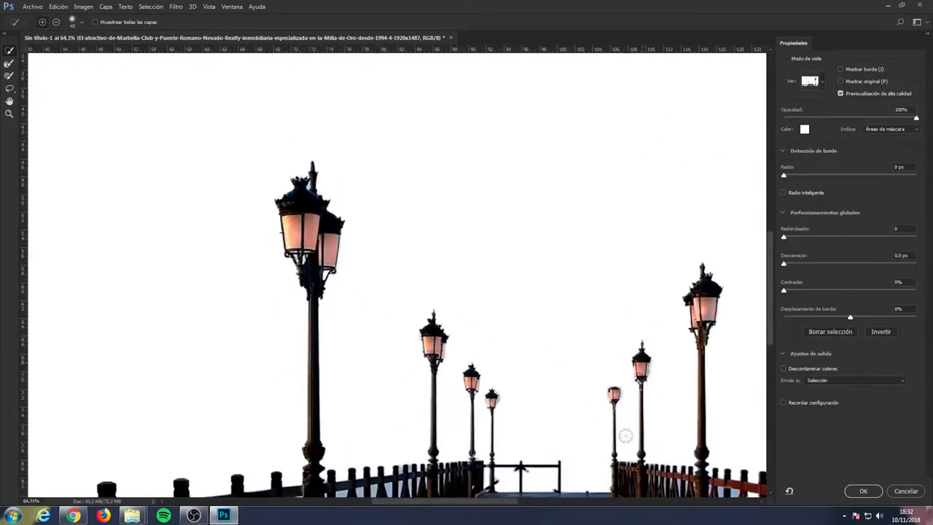
scroll(510, 374, up, 3)
scroll(537, 284, up, 2)
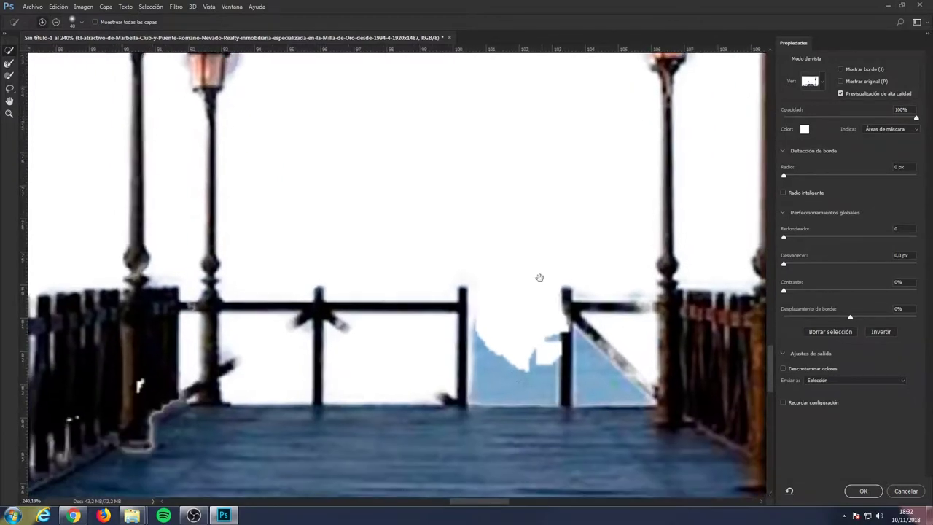
- Lasso out the leftover sky patch beside the gate post and apply the selection
key(l)
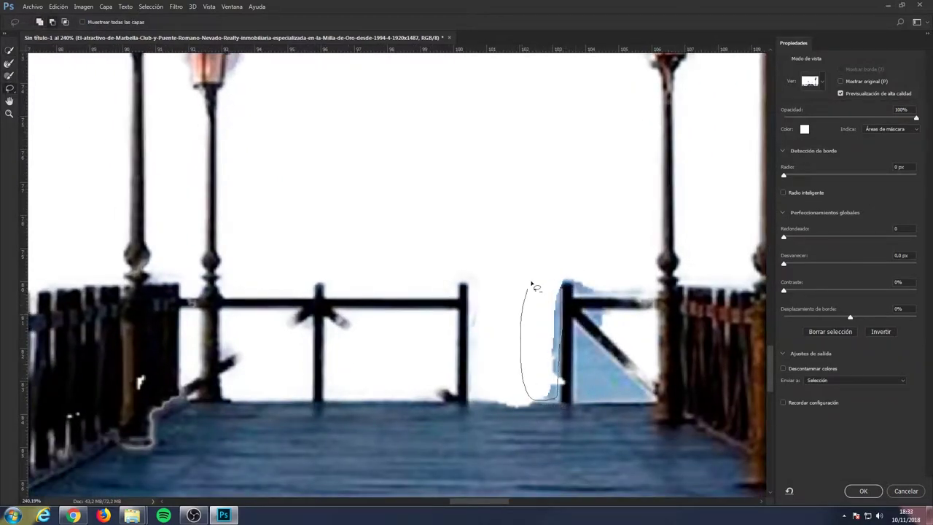
drag(612, 403, 605, 334)
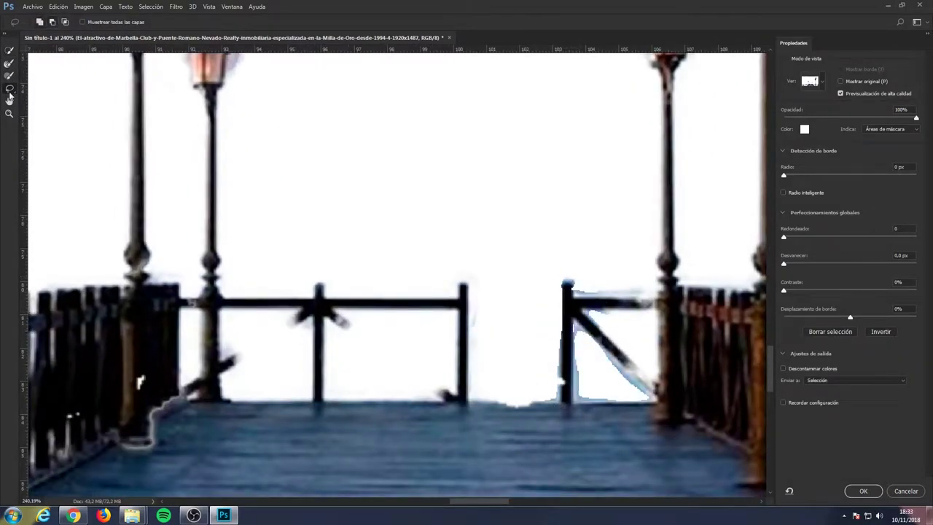
right_click(10, 89)
click(51, 99)
scroll(210, 374, down, 5)
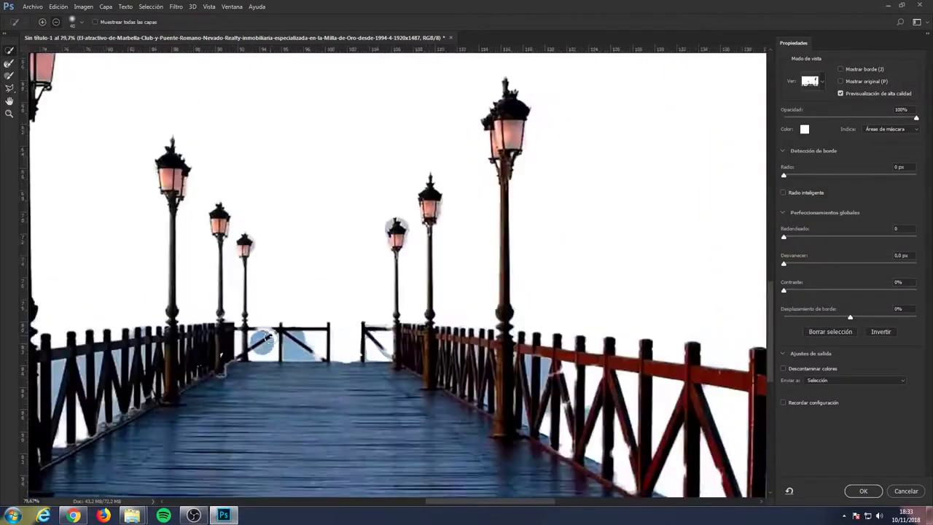
scroll(210, 374, down, 3)
click(72, 22)
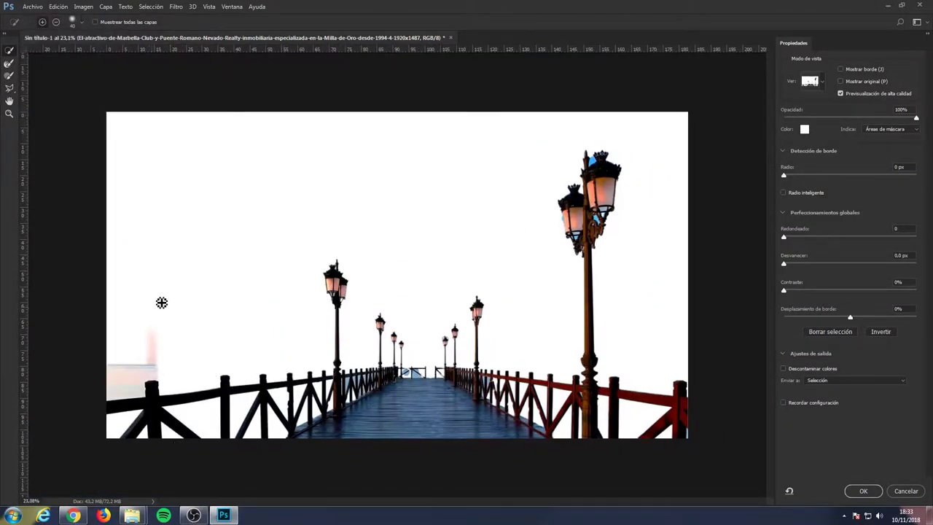
click(863, 491)
scroll(284, 335, up, 8)
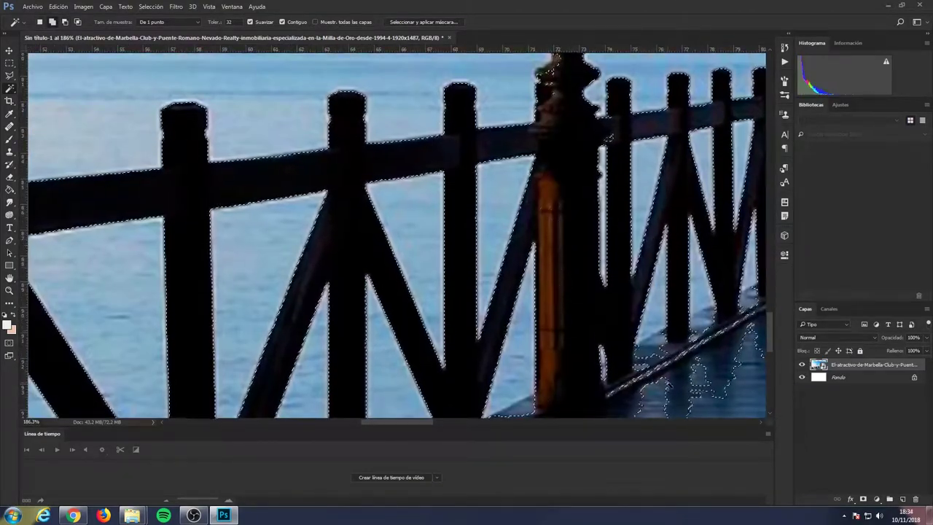
- Tidy the selection around the railings and pier floor with the Lasso
click(645, 363)
scroll(654, 376, down, 8)
key(l)
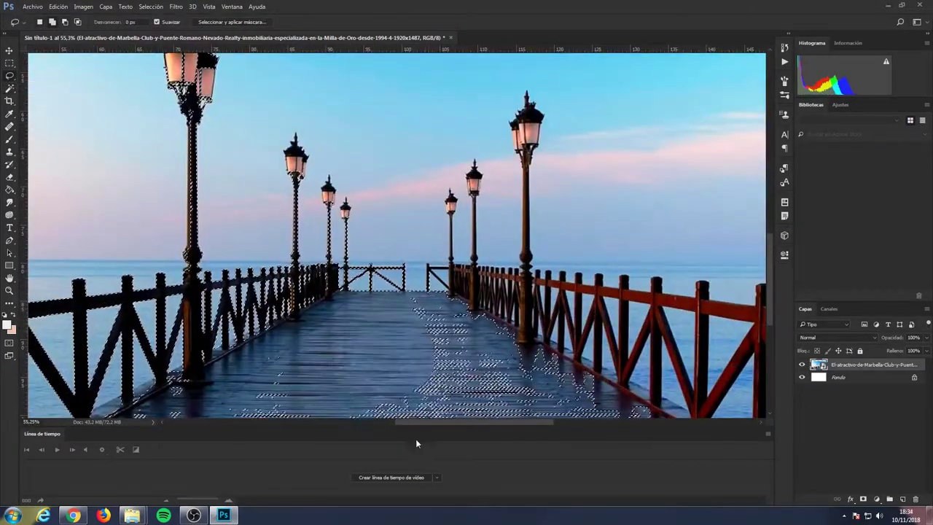
drag(405, 292, 278, 353)
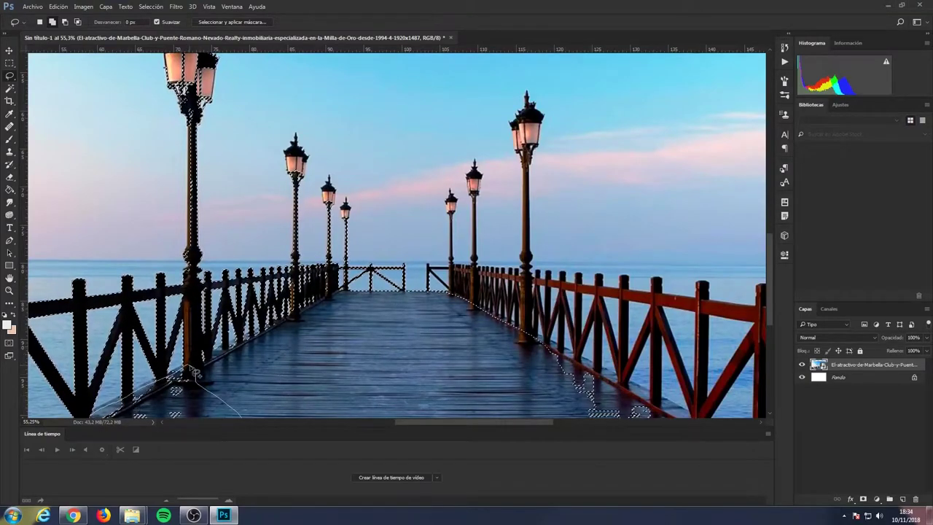
- Back in Select and Mask, add the right railing and its lamp post down to the railing's end
key(alt+ctrl+r)
drag(625, 333, 669, 429)
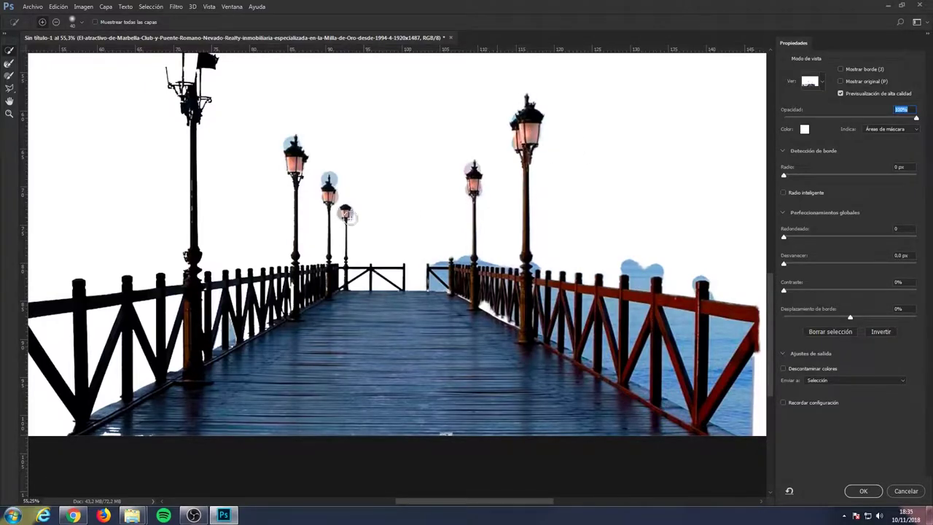
drag(695, 353, 759, 433)
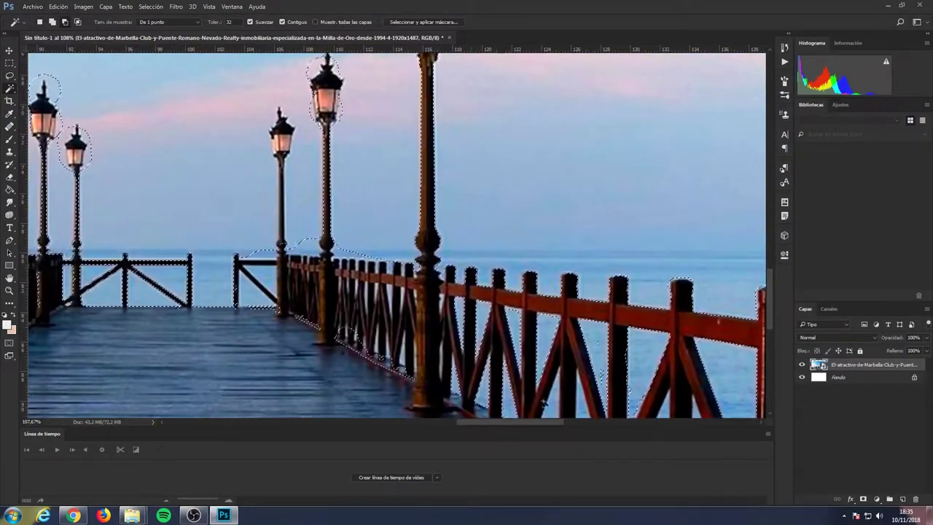
scroll(361, 251, up, 5)
scroll(194, 259, down, 3)
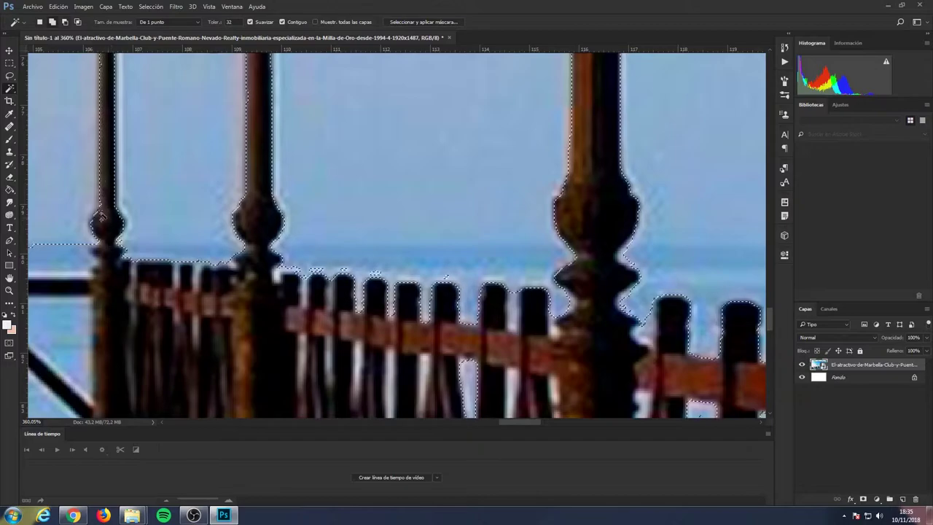
scroll(102, 193, up, 2)
scroll(102, 193, down, 2)
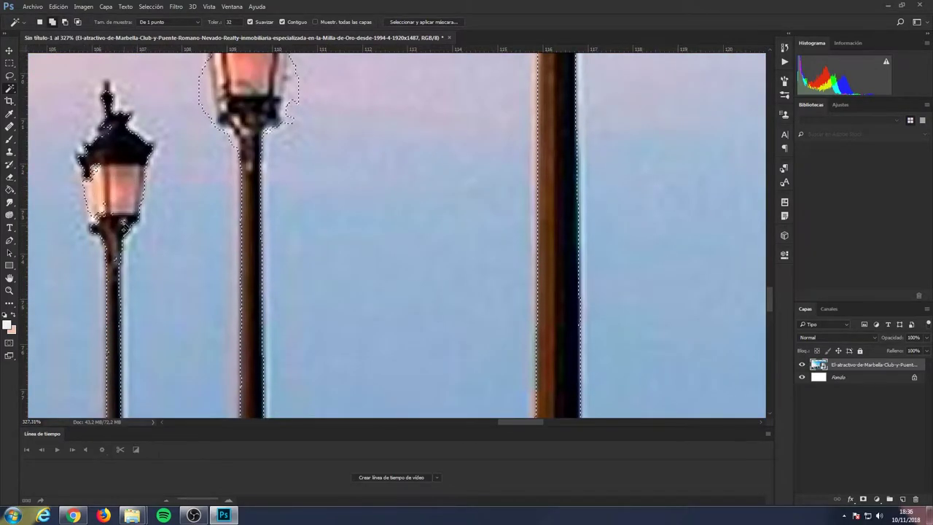
scroll(264, 184, down, 3)
scroll(264, 184, up, 4)
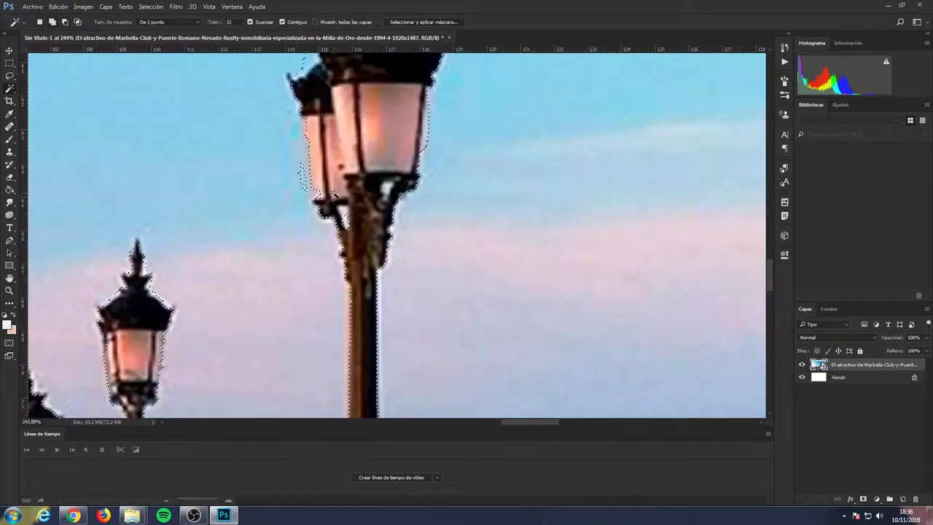
scroll(385, 103, up, 1)
scroll(331, 177, down, 2)
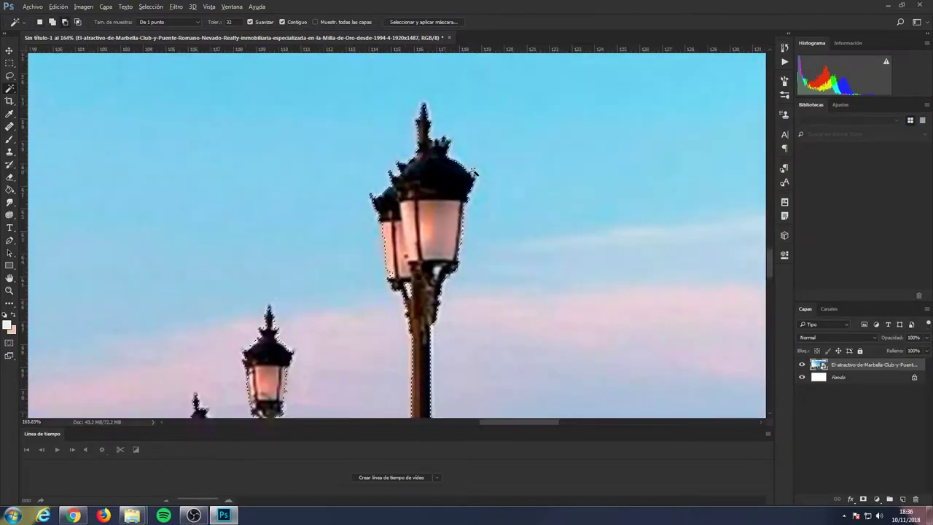
scroll(322, 281, down, 1)
scroll(323, 281, up, 5)
scroll(340, 292, up, 2)
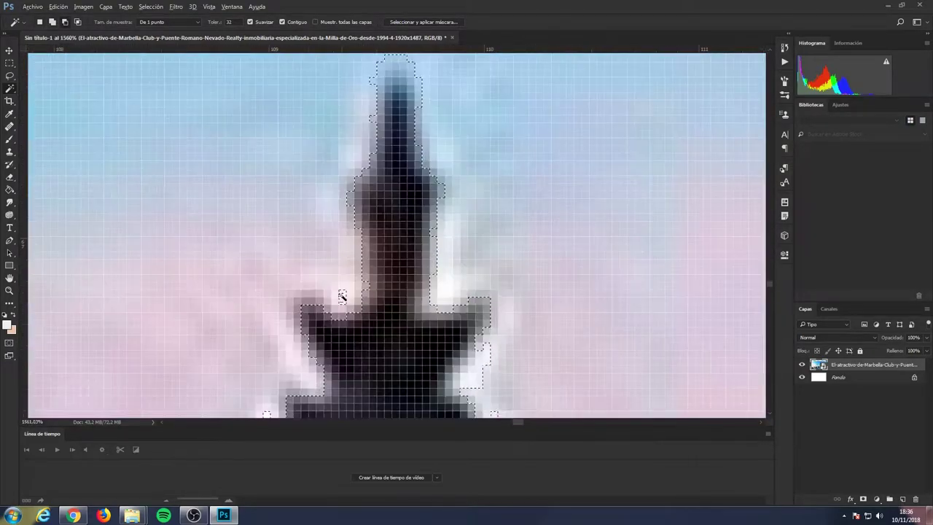
scroll(333, 317, down, 10)
scroll(704, 365, up, 1)
scroll(595, 332, up, 4)
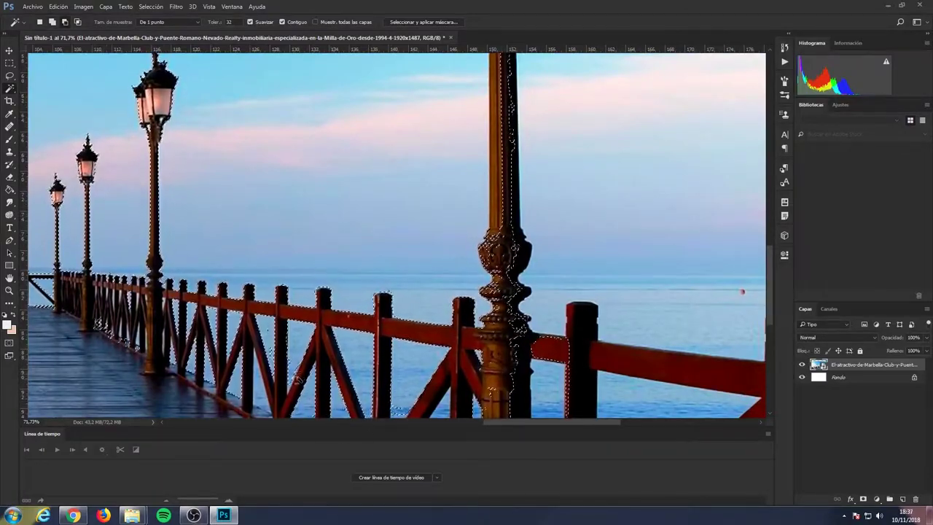
scroll(298, 379, up, 3)
scroll(297, 379, down, 3)
scroll(499, 214, up, 2)
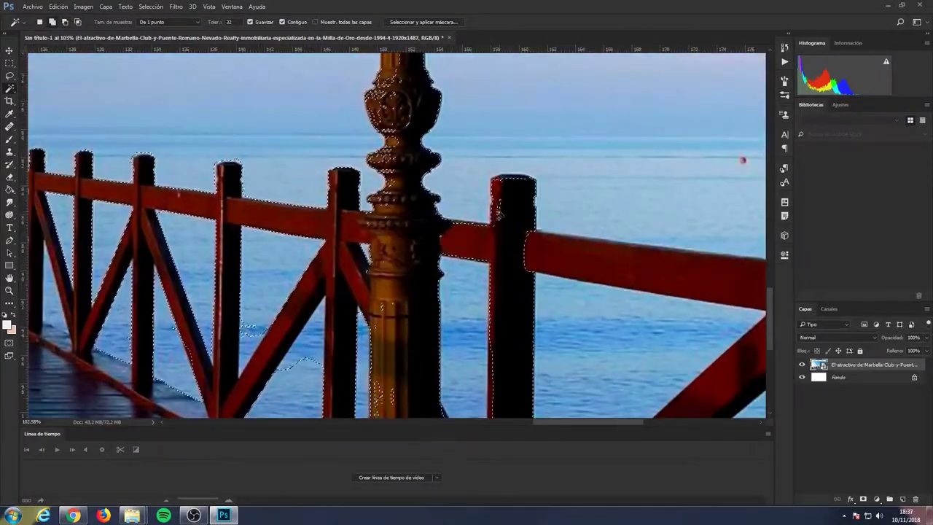
scroll(498, 214, down, 3)
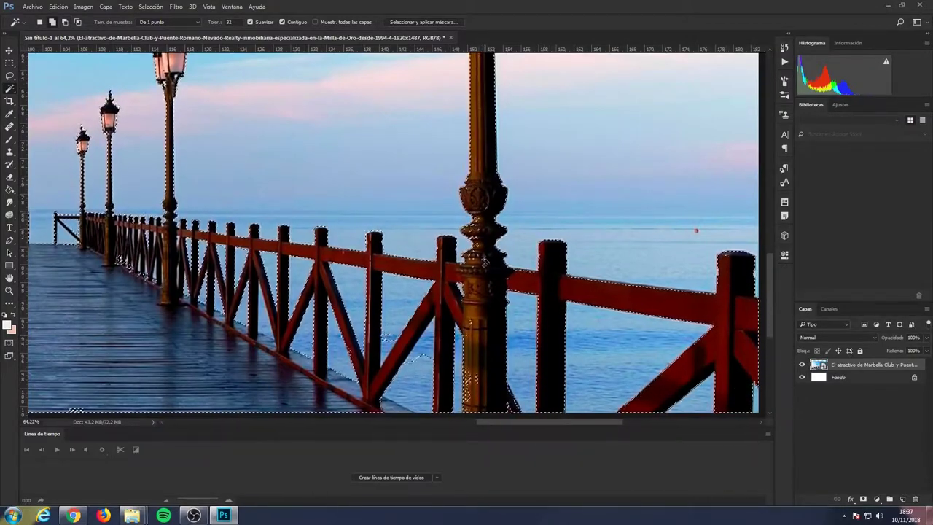
scroll(358, 306, up, 5)
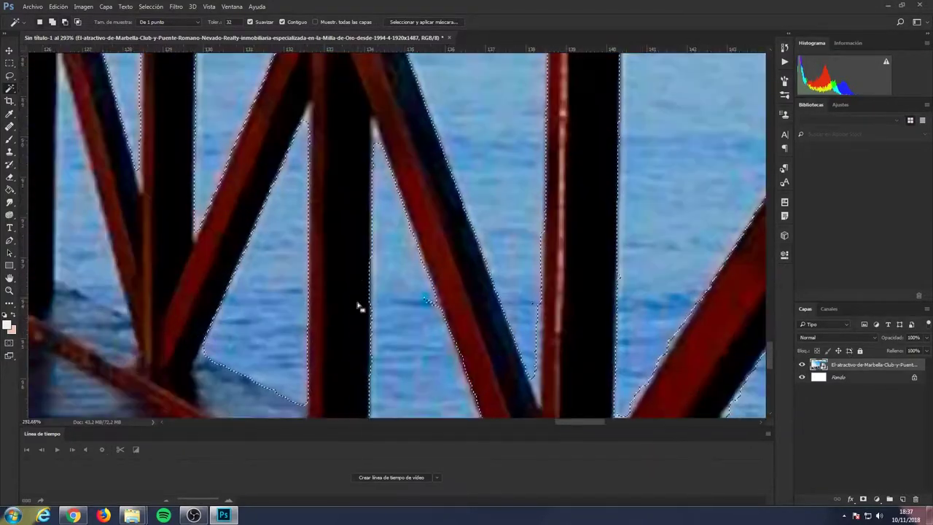
scroll(624, 260, down, 2)
key(l)
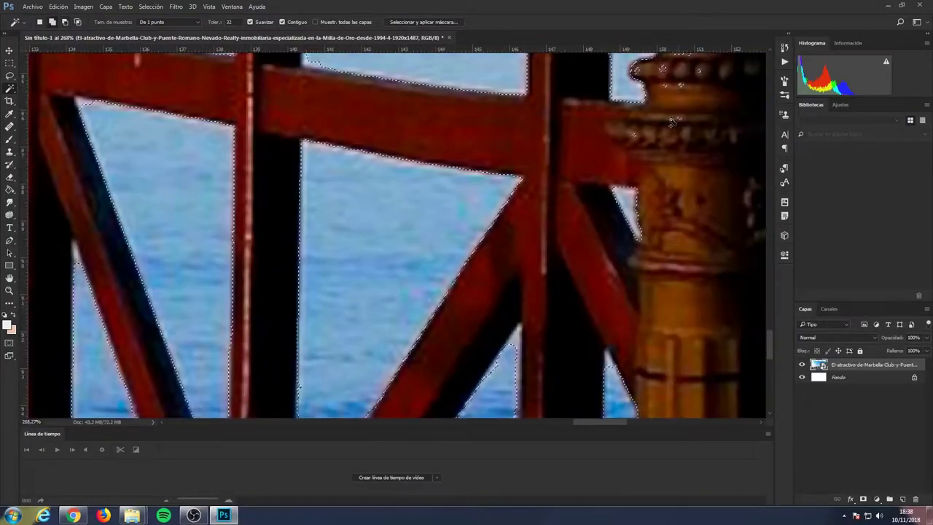
scroll(624, 260, down, 2)
- Lasso the carved post top into the selection and adjust the edge near the right rail
scroll(624, 260, up, 3)
drag(594, 89, 587, 128)
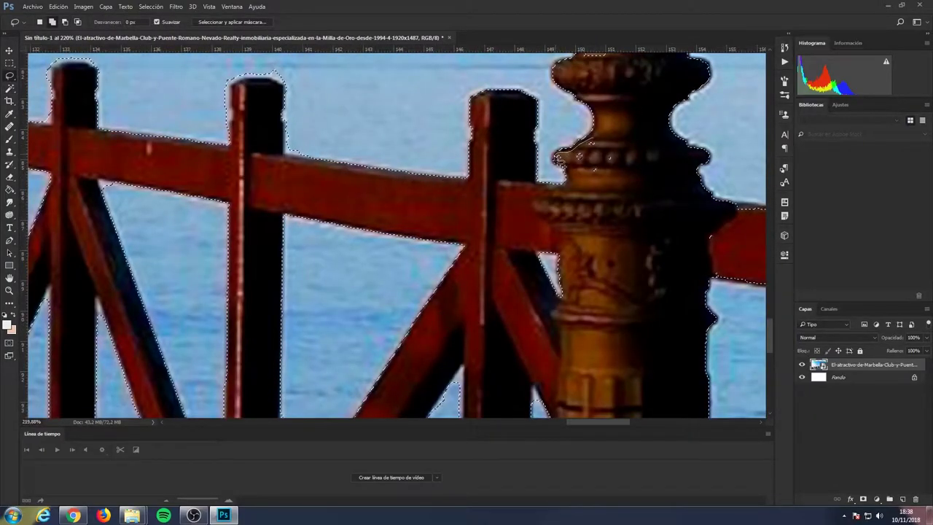
drag(729, 240, 770, 295)
scroll(729, 328, down, 5)
scroll(693, 373, up, 6)
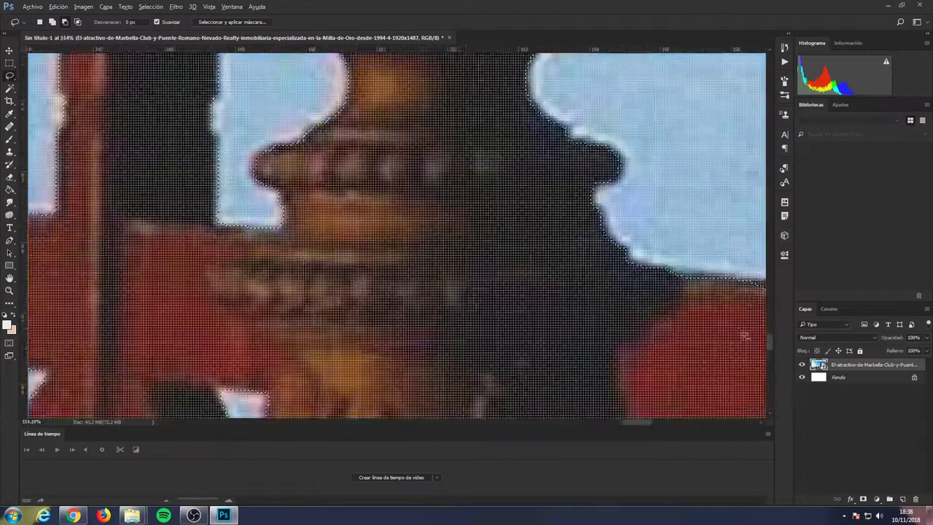
scroll(693, 373, down, 4)
scroll(693, 373, up, 3)
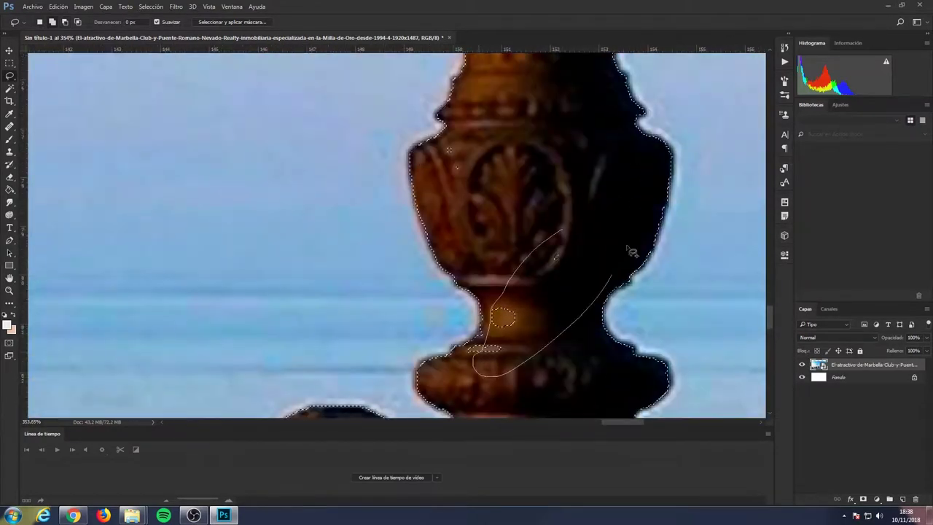
scroll(579, 85, down, 3)
scroll(579, 84, down, 2)
scroll(580, 85, up, 3)
scroll(510, 219, down, 4)
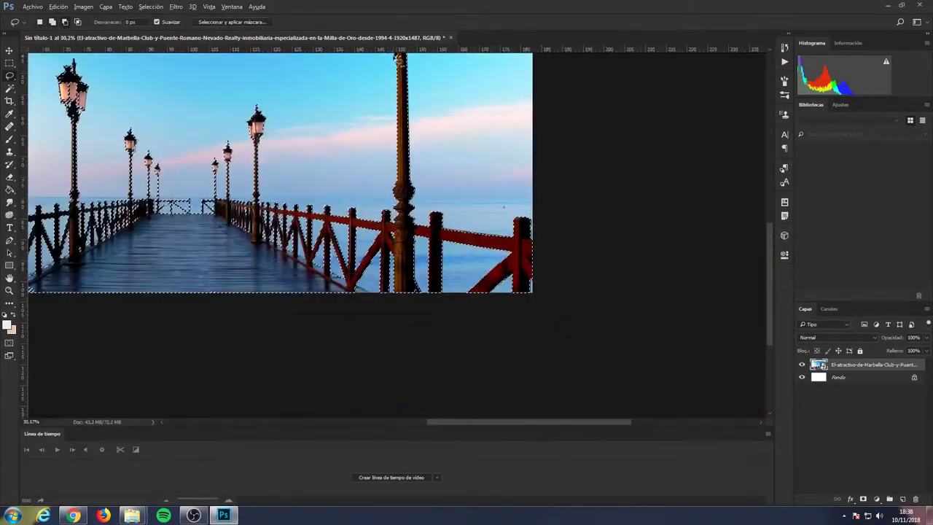
scroll(427, 121, up, 2)
scroll(412, 124, up, 2)
scroll(413, 125, up, 3)
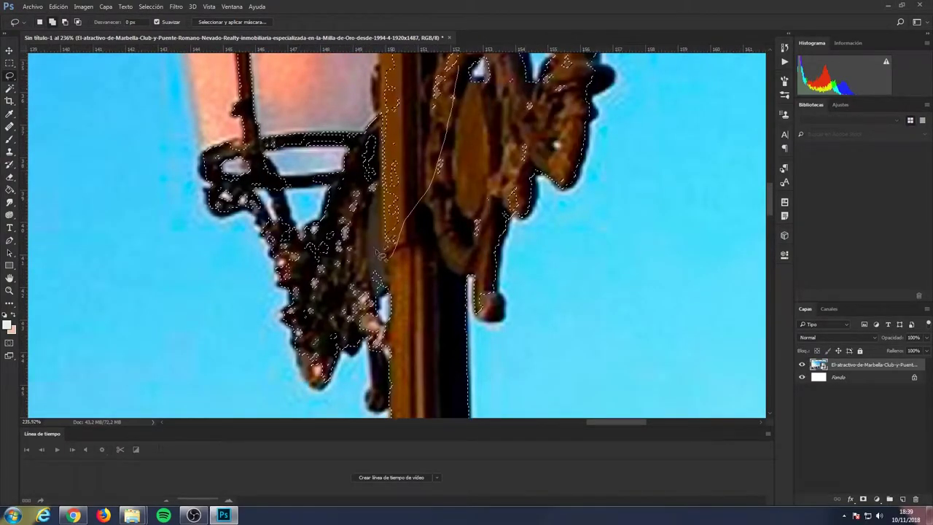
- Use the Magic Wand to pick up the gap inside the right lamp's glass
key(w)
scroll(380, 253, down, 3)
scroll(446, 266, up, 5)
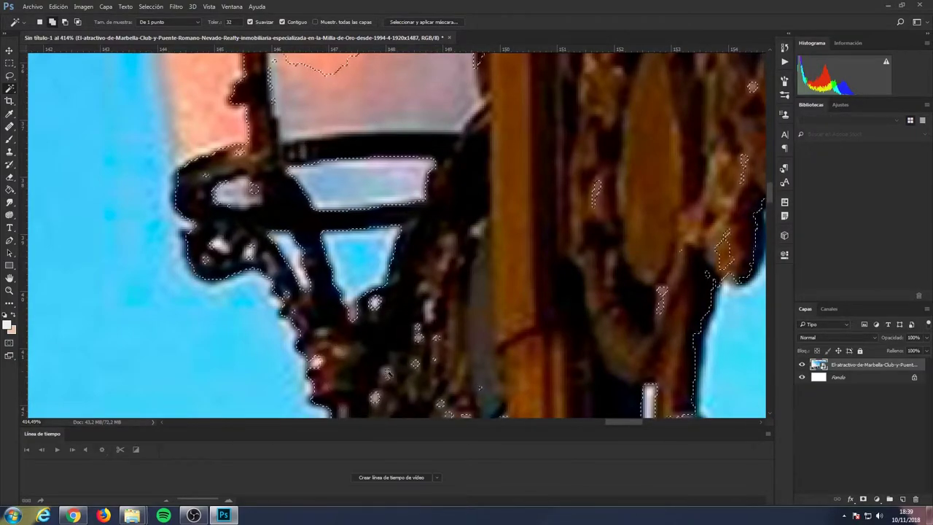
scroll(380, 211, down, 4)
key(l)
scroll(408, 190, down, 2)
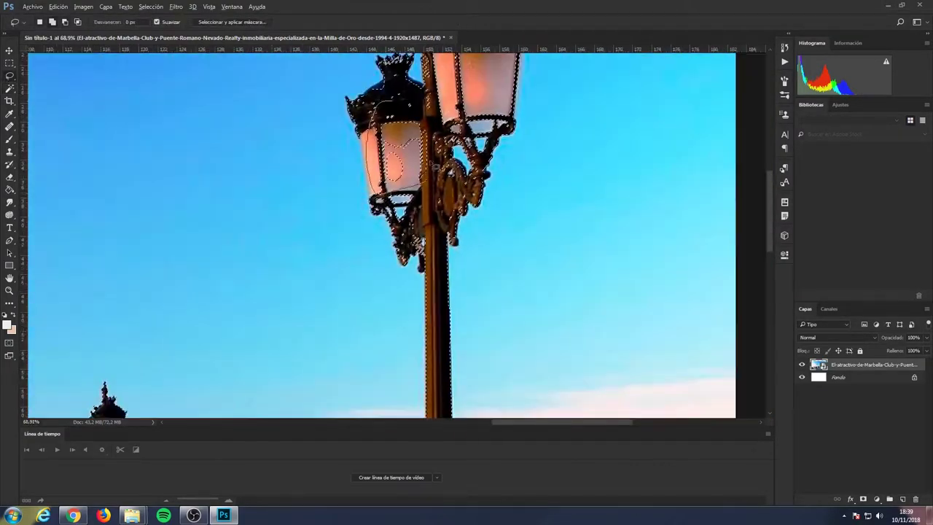
scroll(415, 179, up, 1)
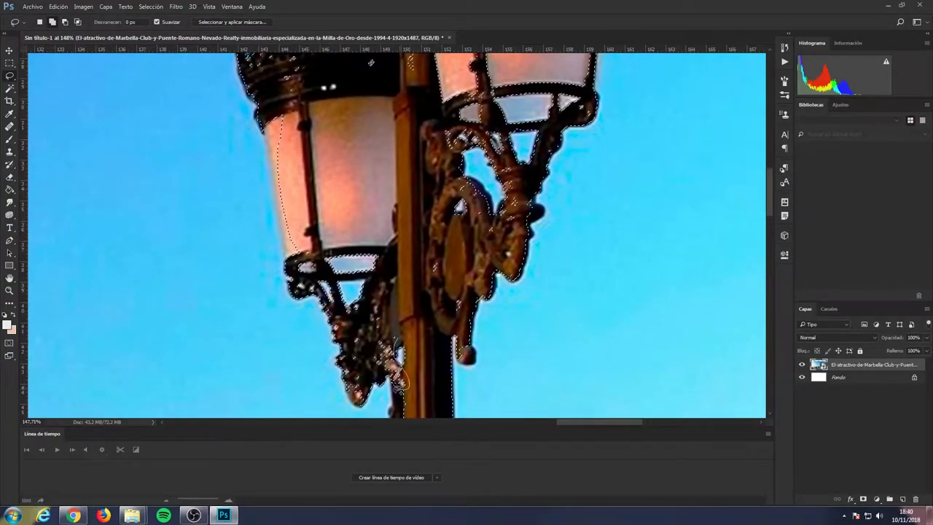
scroll(397, 379, down, 3)
scroll(386, 356, up, 5)
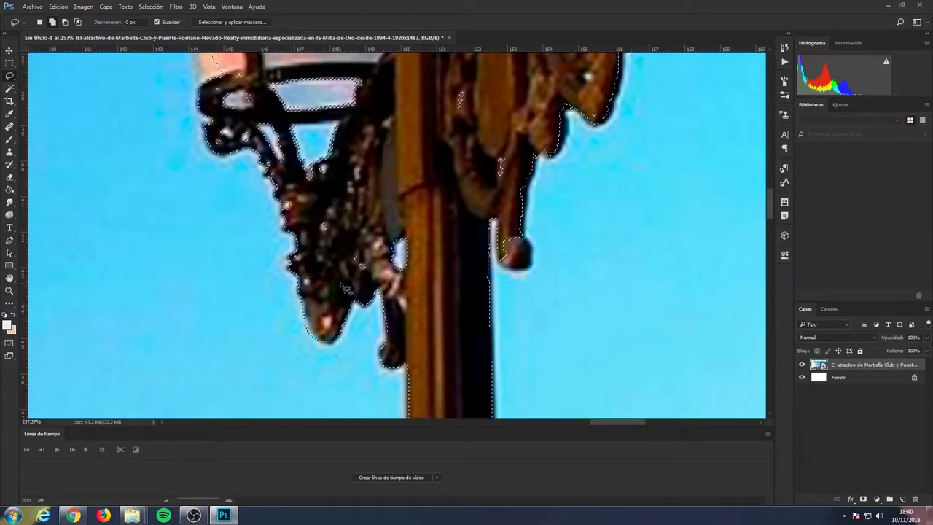
scroll(252, 116, up, 2)
scroll(251, 109, up, 2)
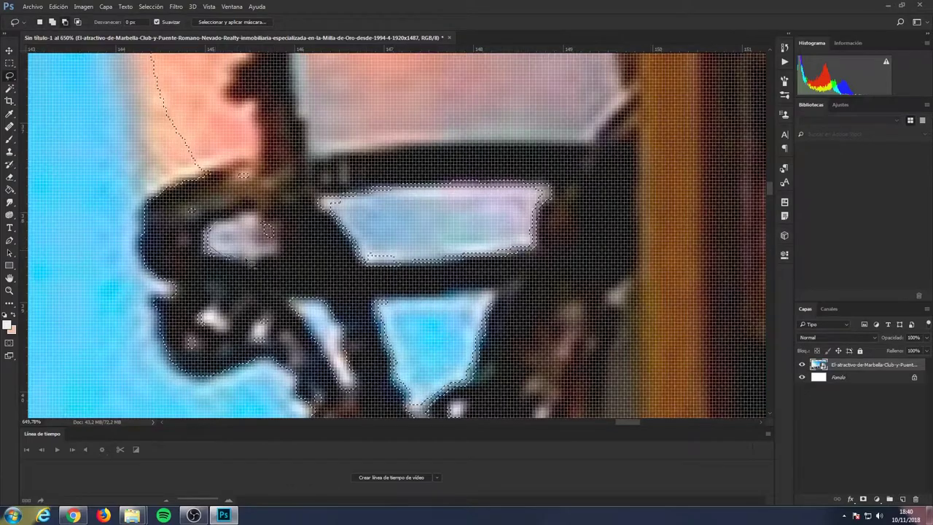
scroll(237, 175, down, 3)
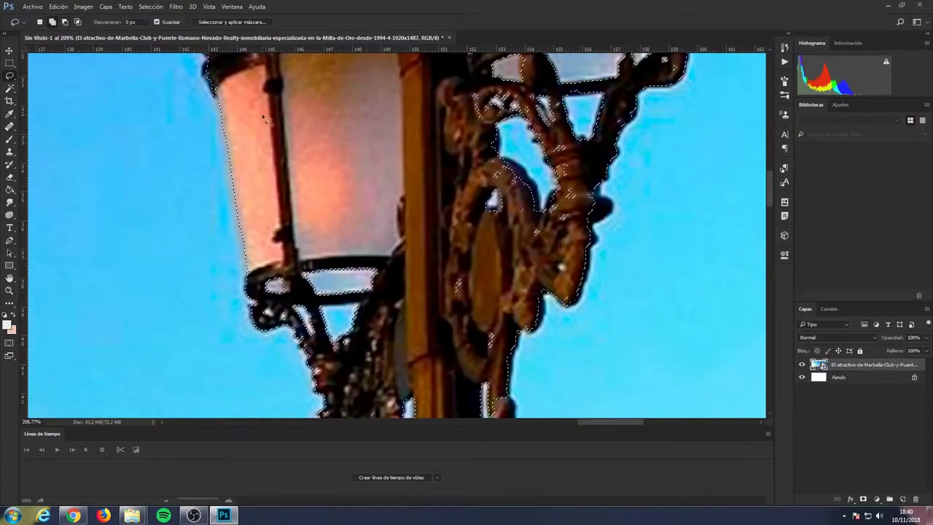
scroll(264, 131, up, 3)
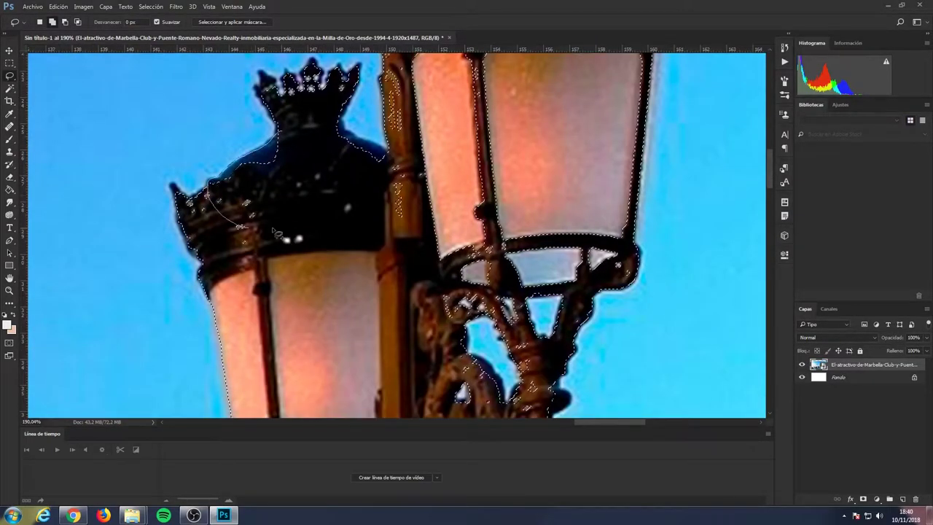
scroll(277, 233, down, 1)
scroll(350, 219, down, 3)
scroll(435, 197, up, 3)
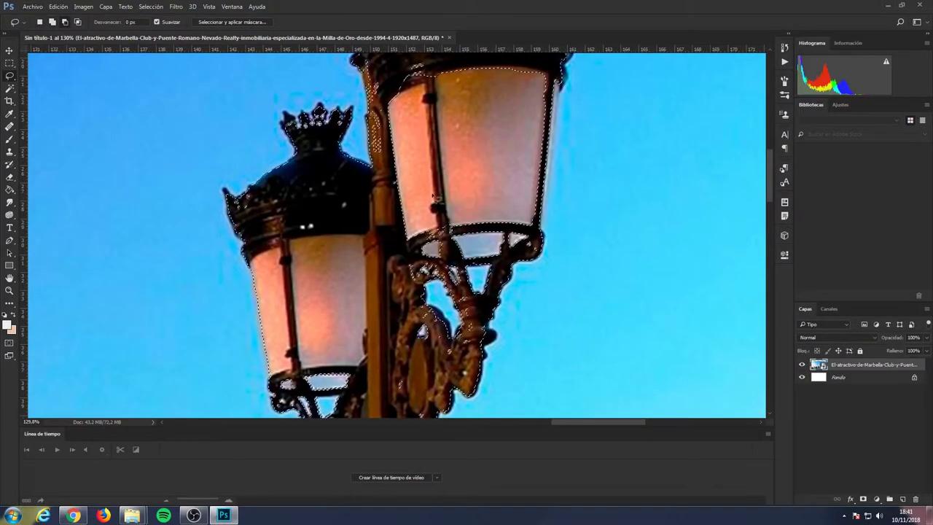
scroll(435, 198, down, 2)
key(w)
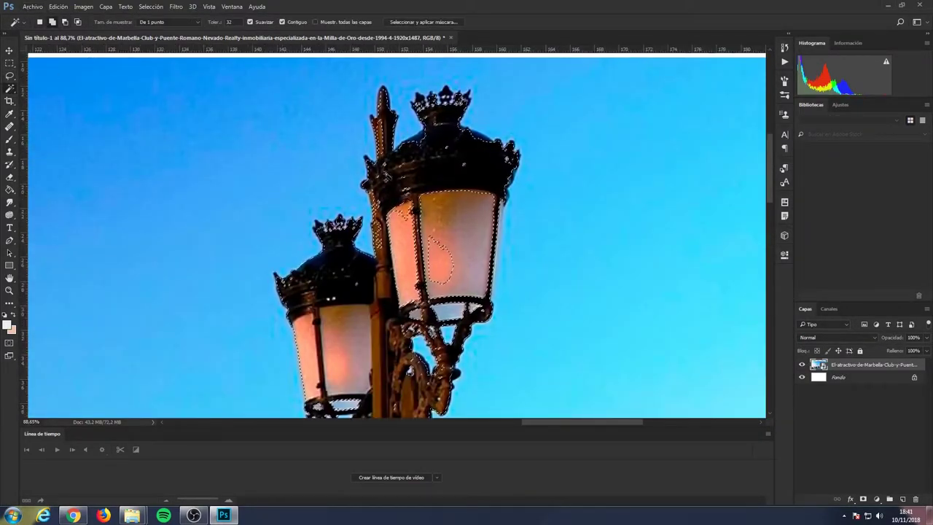
shift+click(421, 213)
scroll(436, 79, up, 5)
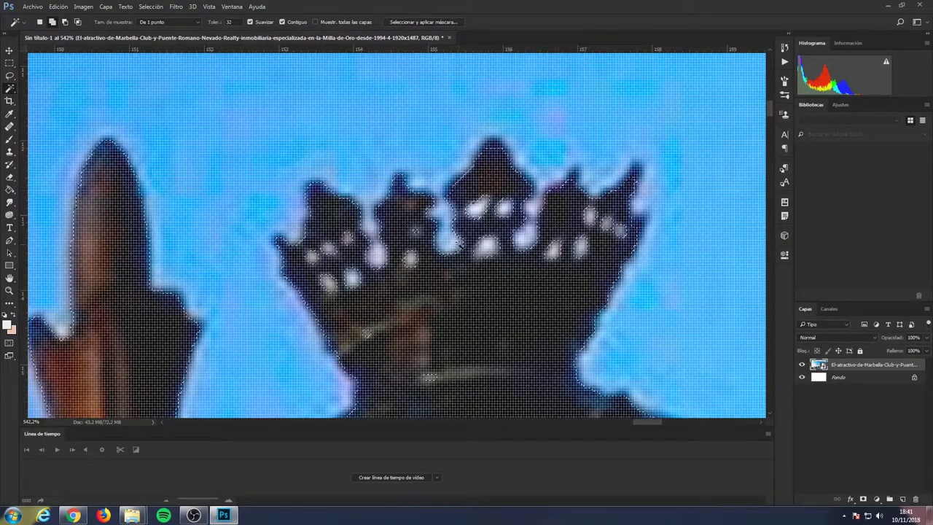
scroll(543, 385, down, 4)
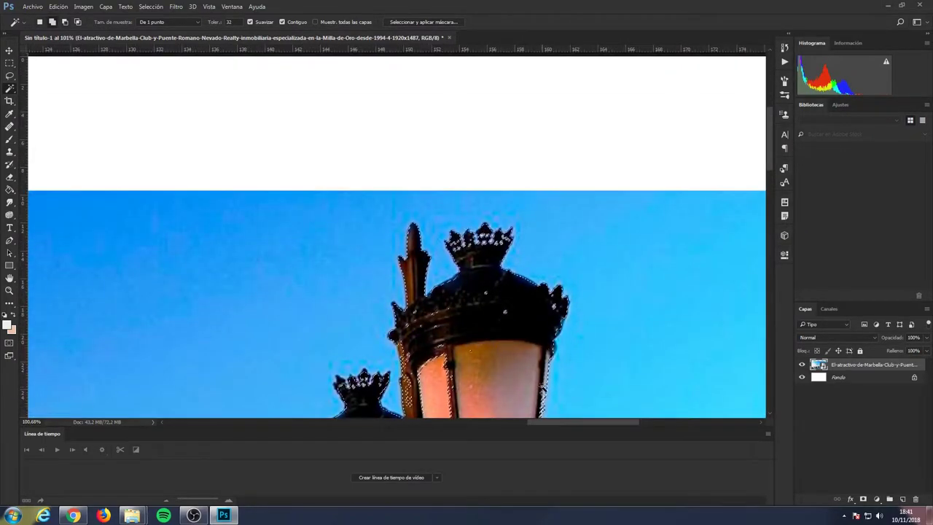
scroll(543, 385, down, 1)
scroll(421, 412, up, 4)
scroll(422, 412, down, 2)
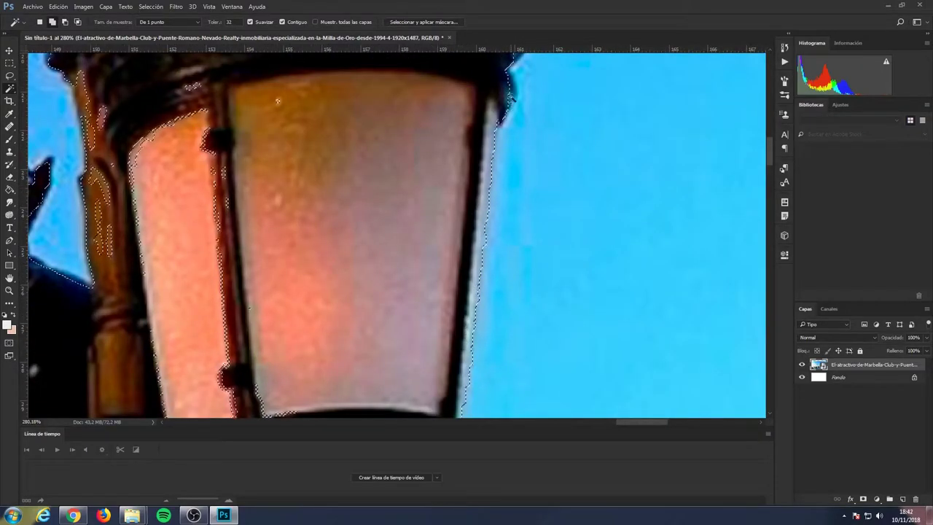
- Lasso-trim the sky gaps along the big lamp's glass head and ornate bracket
key(l)
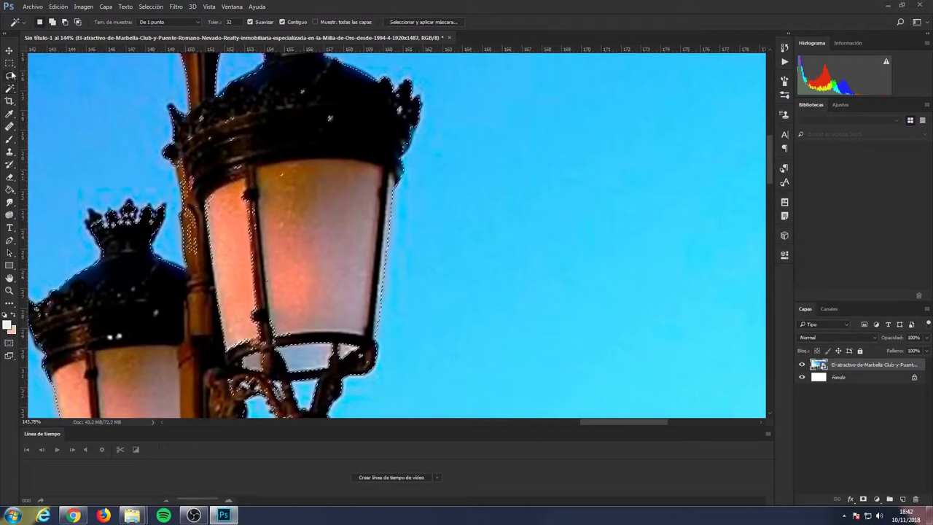
drag(206, 115, 264, 317)
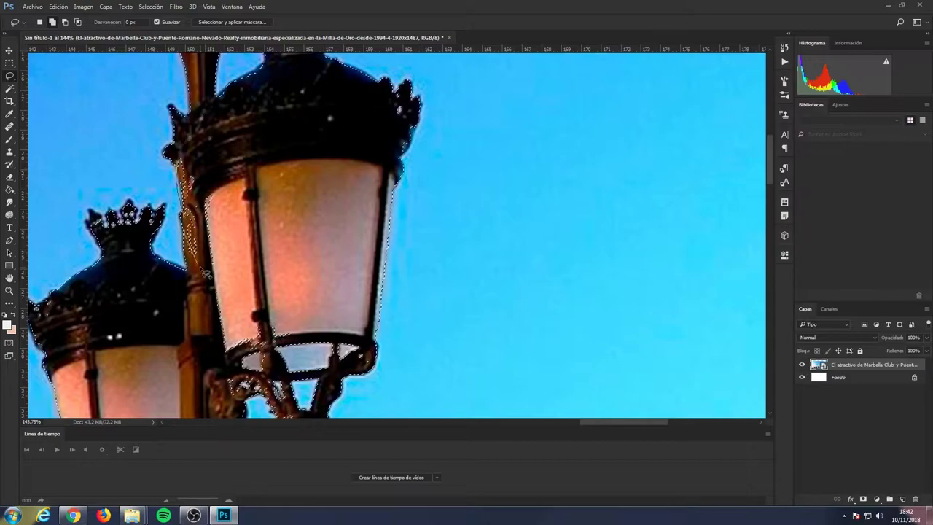
scroll(265, 318, down, 2)
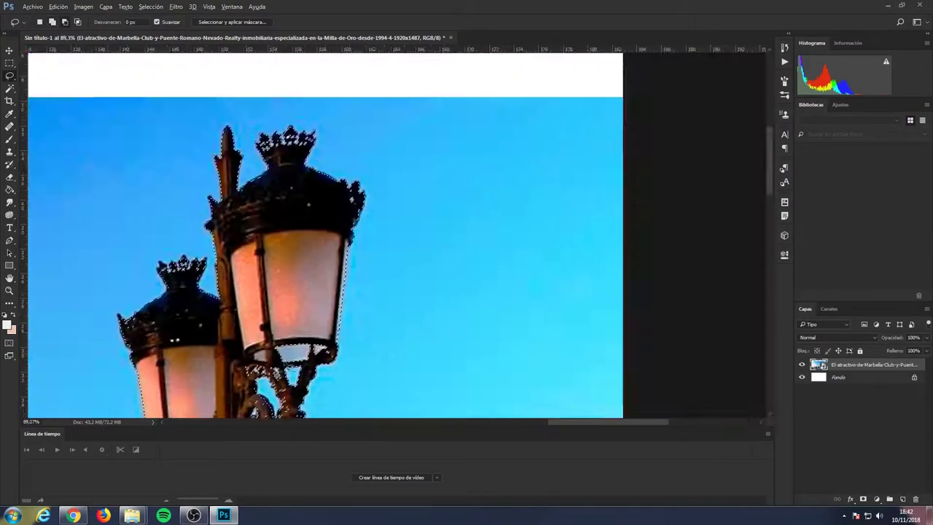
scroll(264, 318, up, 4)
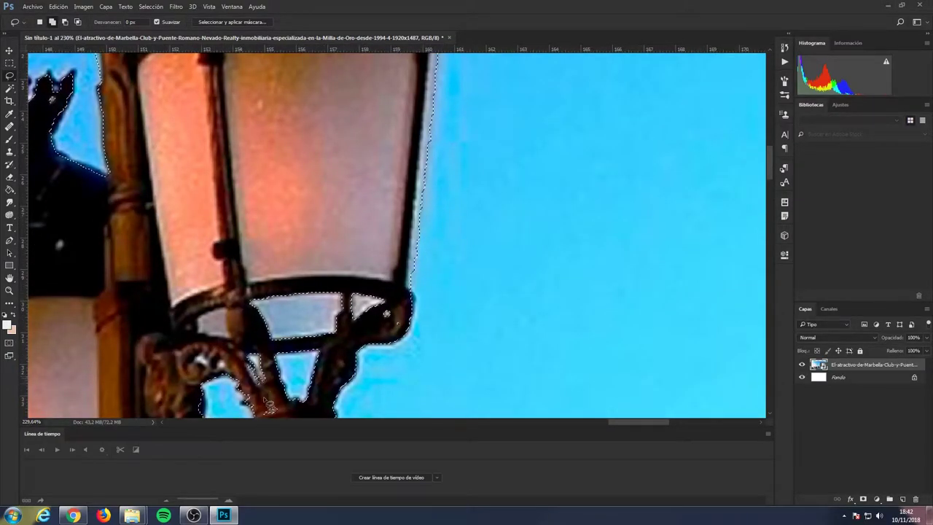
scroll(267, 394, down, 3)
scroll(277, 375, up, 5)
scroll(284, 358, down, 3)
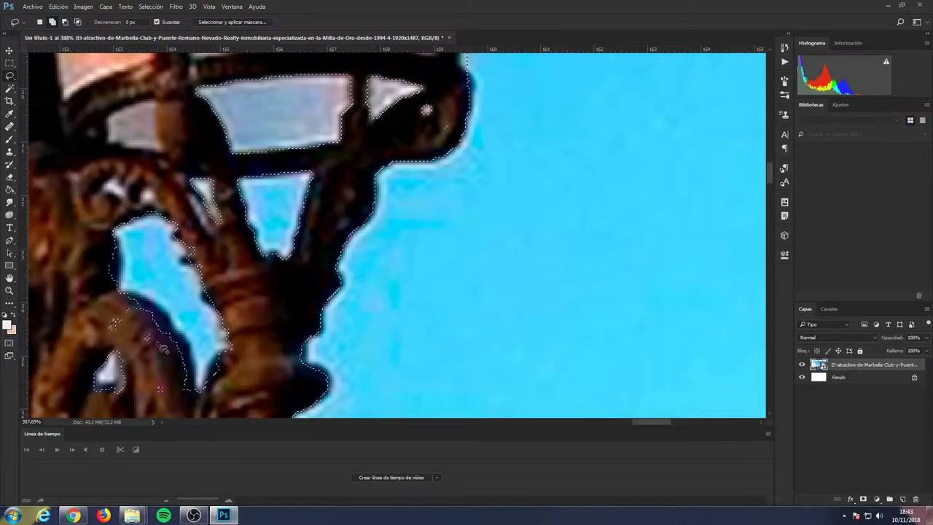
scroll(191, 345, up, 2)
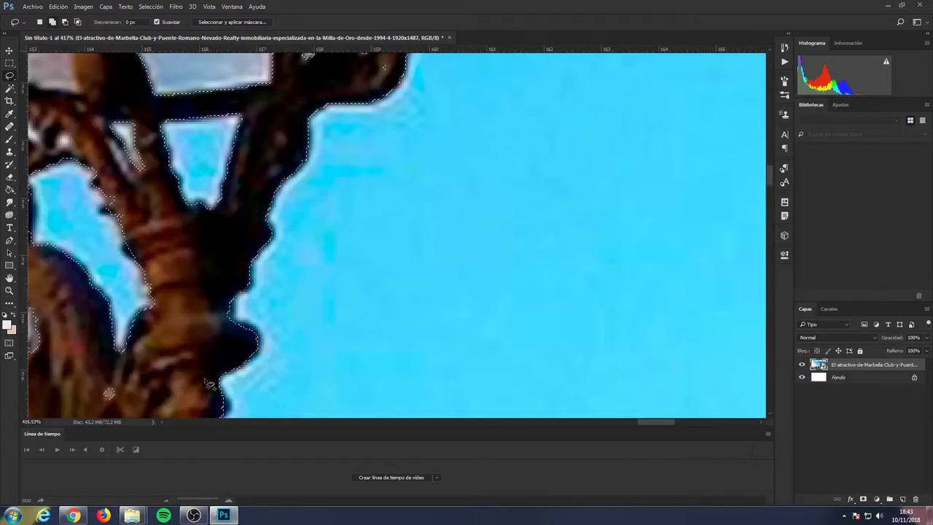
scroll(109, 386, down, 3)
scroll(223, 309, up, 4)
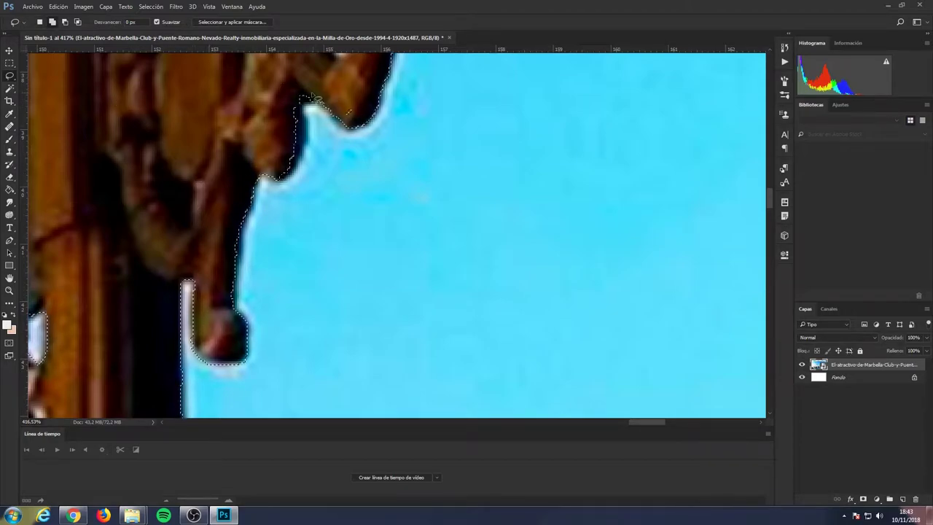
scroll(256, 216, down, 3)
scroll(117, 168, up, 2)
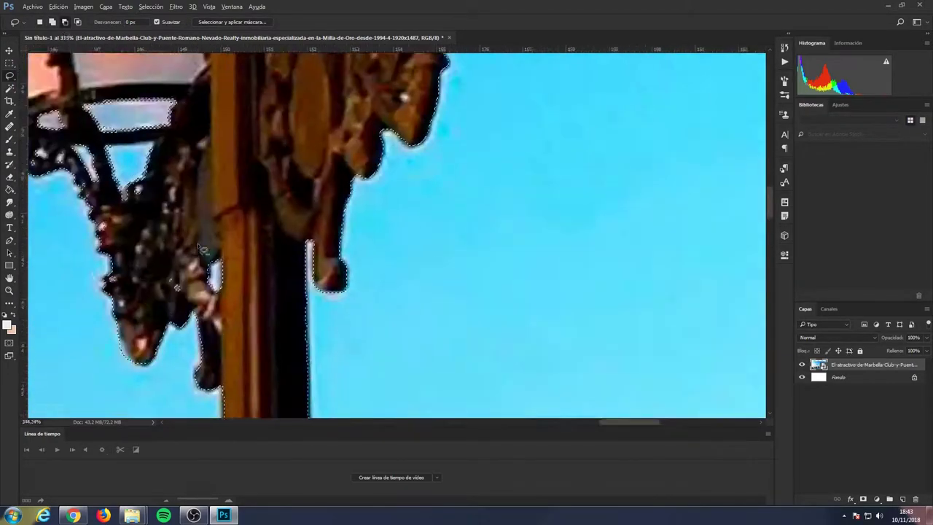
scroll(112, 164, up, 2)
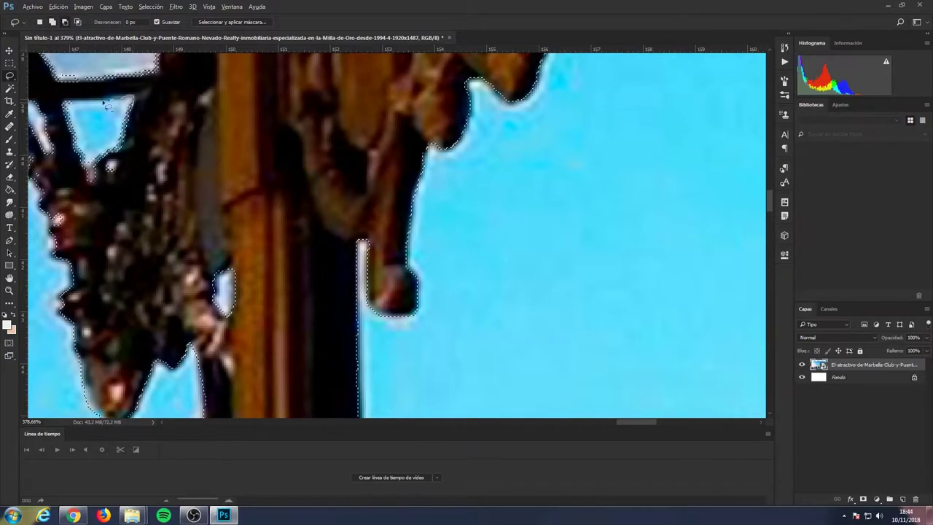
scroll(98, 182, up, 2)
- Add the right and left pink lamp panels to the pier selection with the Magic Wand
scroll(109, 146, down, 6)
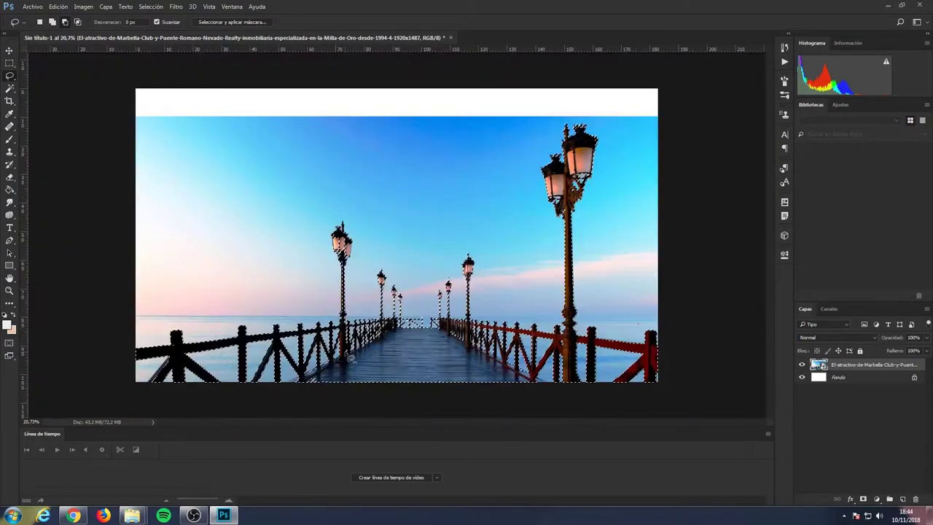
scroll(145, 269, up, 3)
key(w)
scroll(153, 233, down, 5)
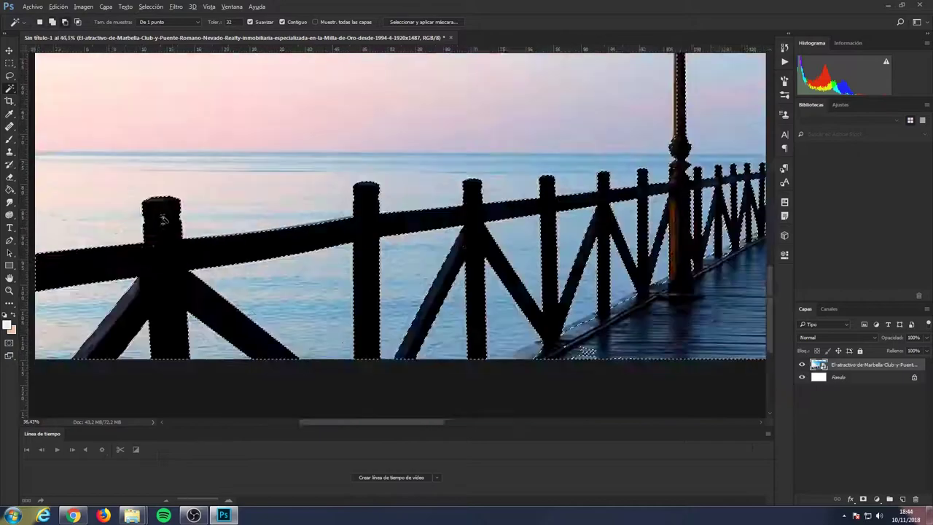
scroll(163, 214, up, 1)
scroll(450, 77, up, 10)
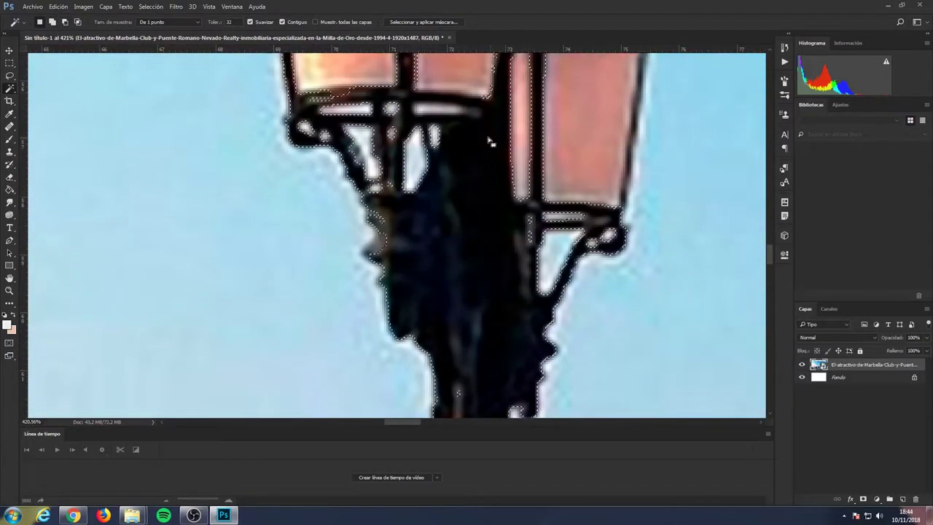
shift+click(616, 201)
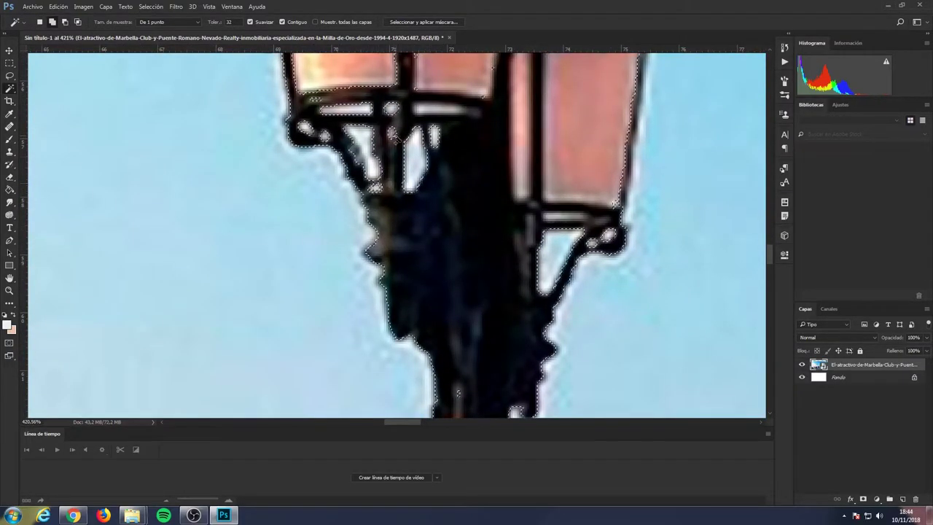
drag(616, 202, 554, 286)
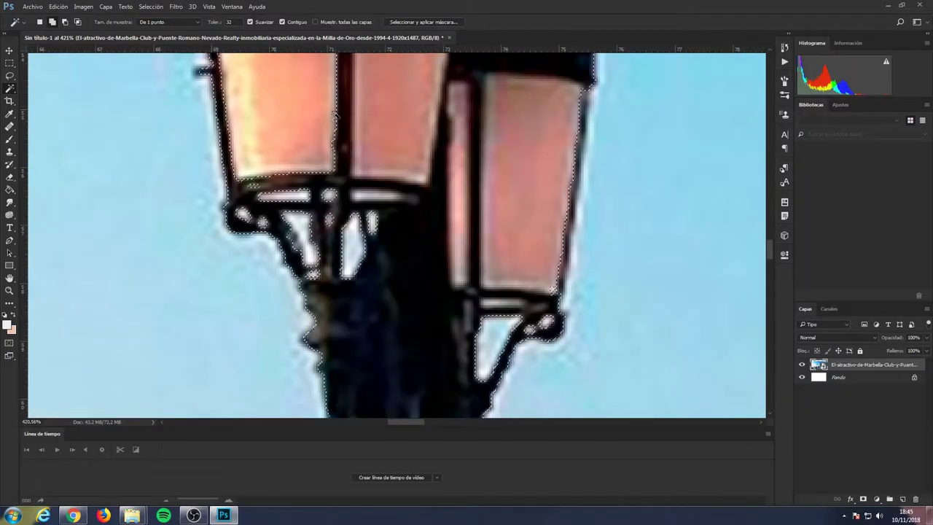
shift+click(252, 104)
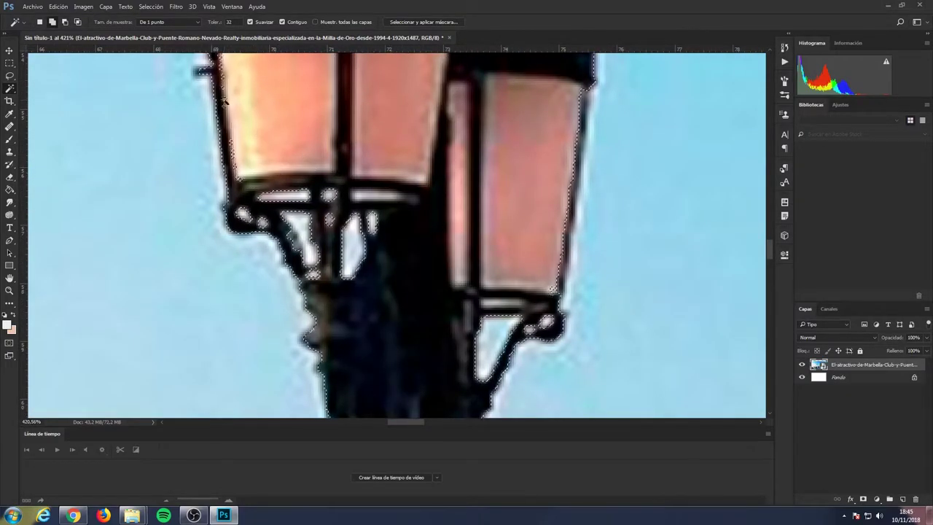
- Zoom in and out across the pier to check the selection covers every lamp post
scroll(235, 188, down, 2)
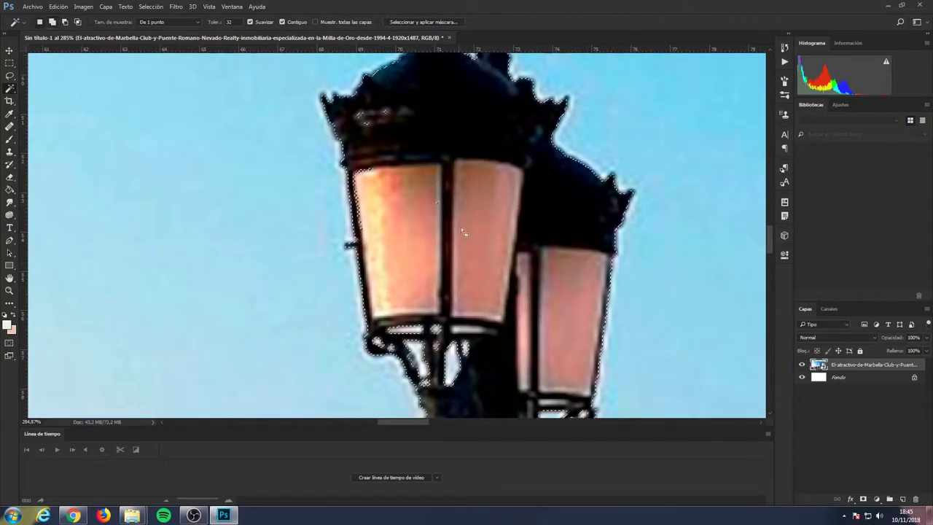
scroll(360, 190, up, 3)
scroll(351, 315, down, 4)
scroll(483, 135, up, 3)
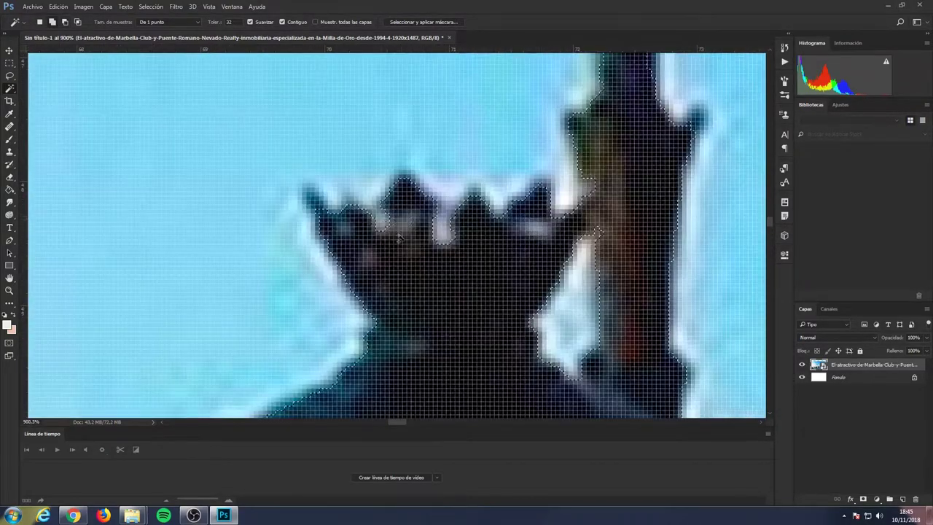
scroll(483, 135, down, 3)
scroll(487, 373, down, 1)
scroll(487, 373, up, 3)
scroll(487, 373, down, 3)
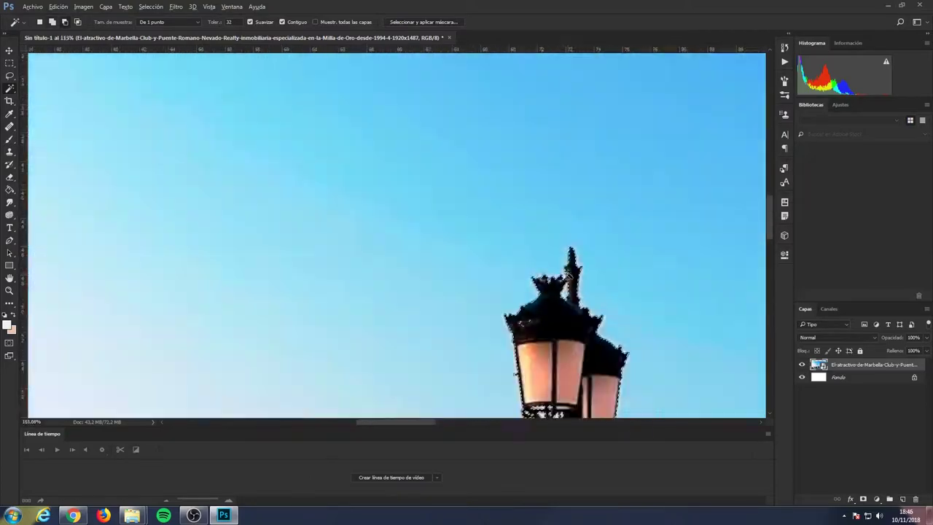
scroll(649, 377, down, 3)
scroll(649, 377, up, 2)
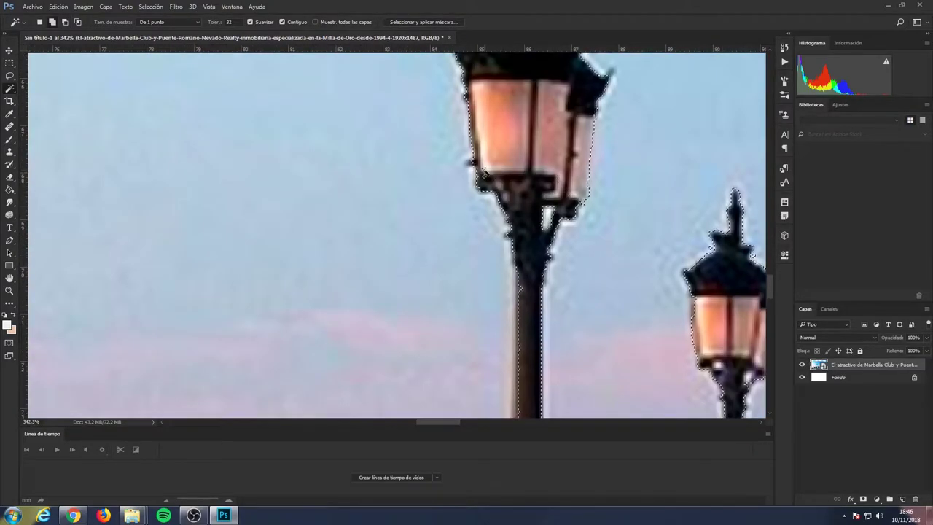
scroll(522, 300, down, 1)
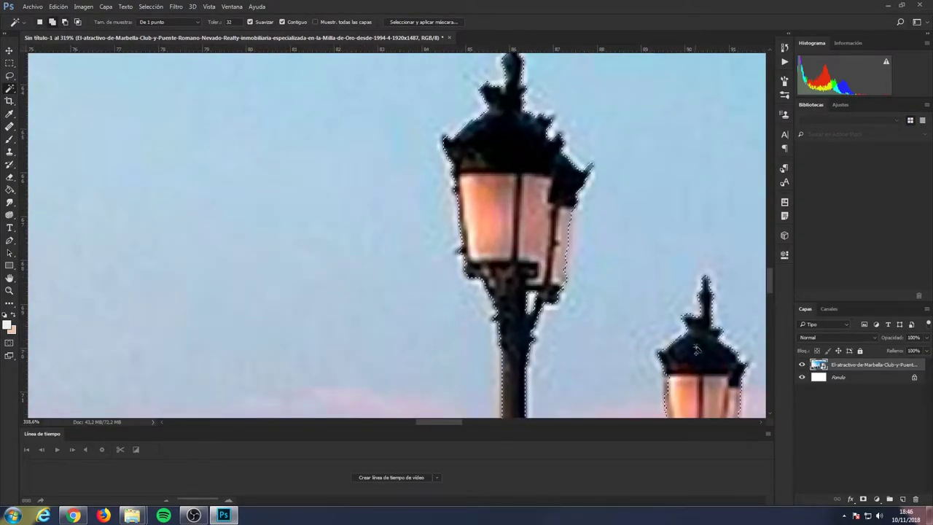
scroll(552, 217, up, 8)
scroll(535, 288, down, 8)
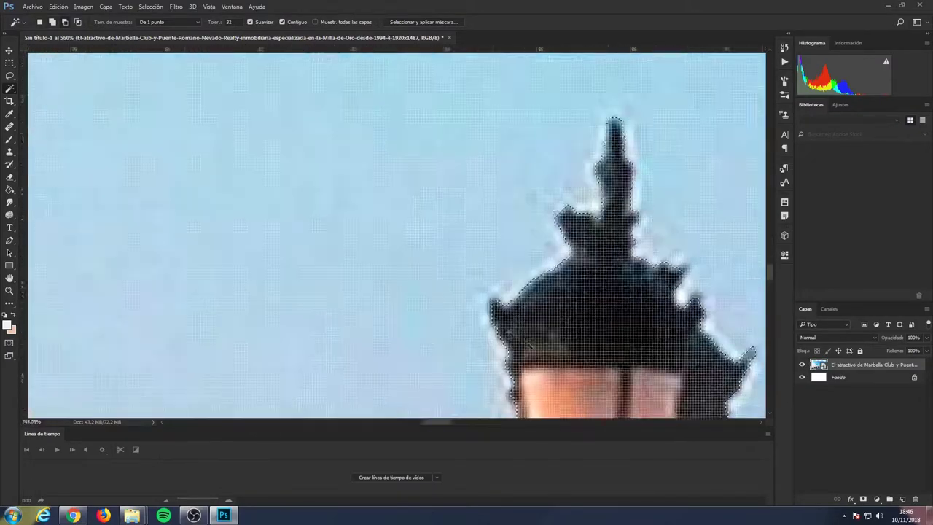
scroll(539, 291, down, 3)
scroll(599, 371, down, 12)
scroll(658, 383, down, 15)
scroll(658, 383, up, 10)
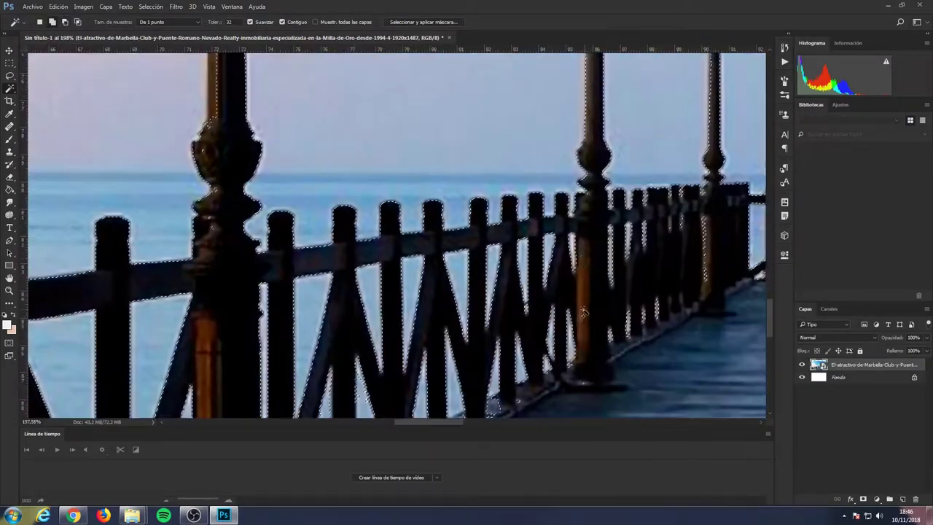
scroll(658, 262, up, 6)
scroll(654, 264, down, 8)
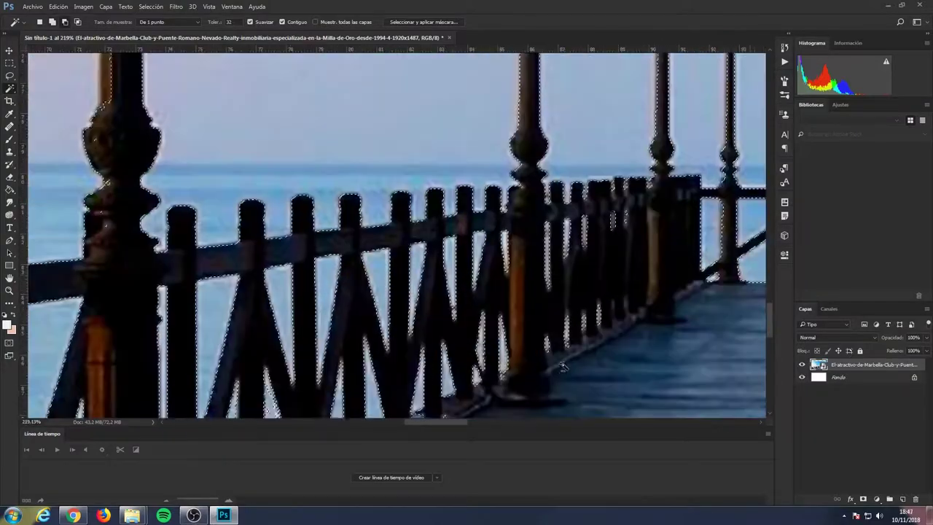
scroll(685, 277, up, 3)
scroll(691, 270, up, 3)
scroll(672, 341, up, 3)
scroll(672, 341, down, 6)
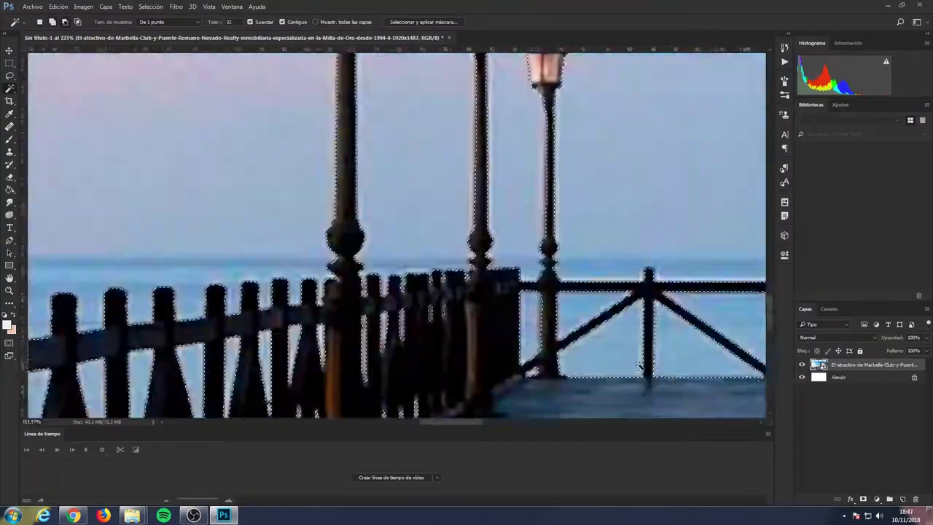
scroll(670, 313, up, 6)
scroll(664, 271, down, 6)
scroll(665, 271, up, 6)
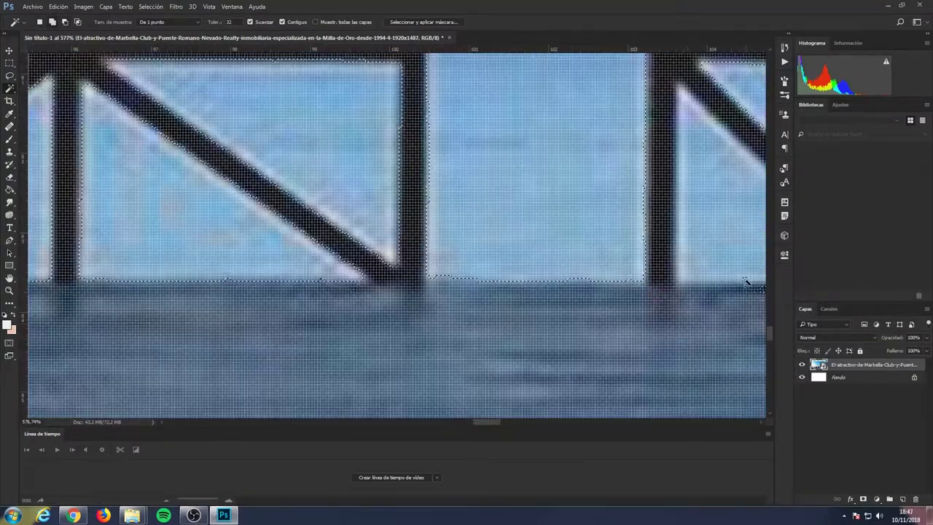
scroll(745, 281, down, 3)
scroll(675, 217, down, 4)
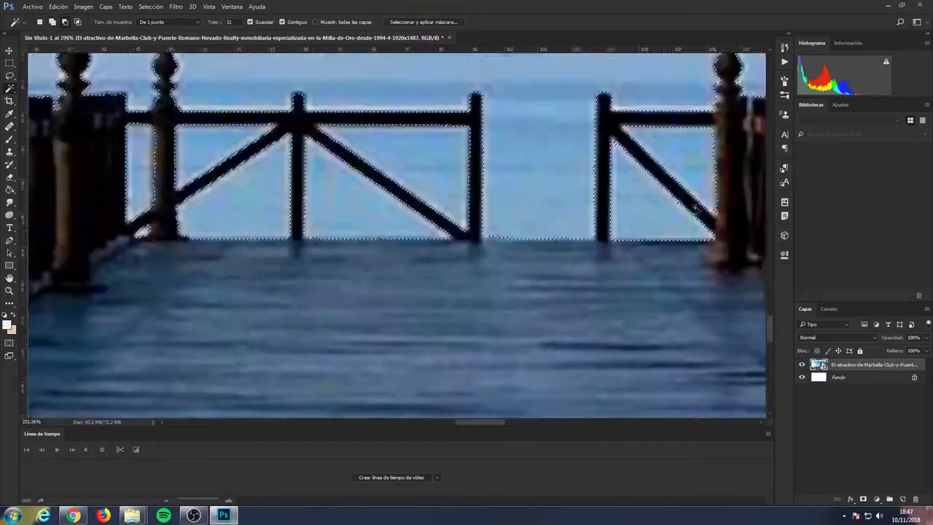
scroll(675, 217, down, 4)
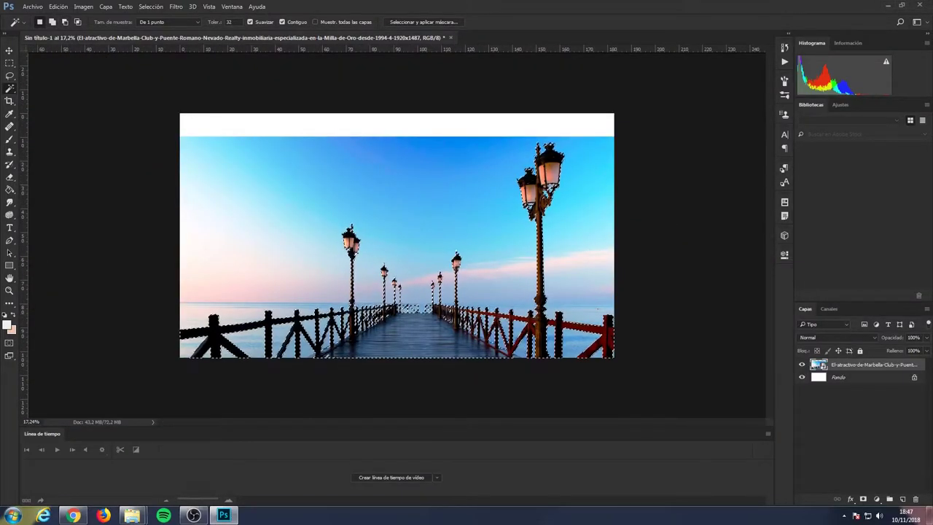
- Mask the pier layer's sky, place the sea-and-rocks photo beneath it and raise its horizon
click(863, 499)
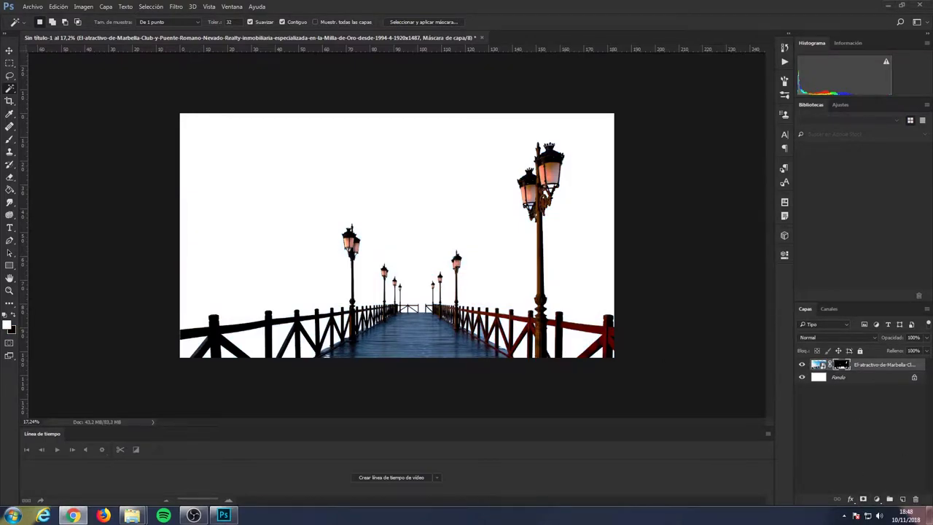
key(Return)
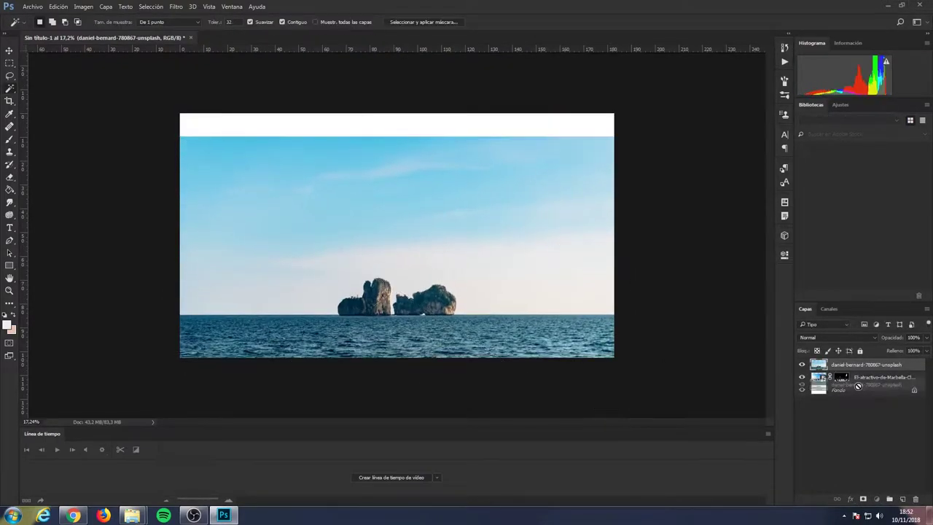
key(ctrl+bracketleft)
key(v)
drag(510, 277, 510, 254)
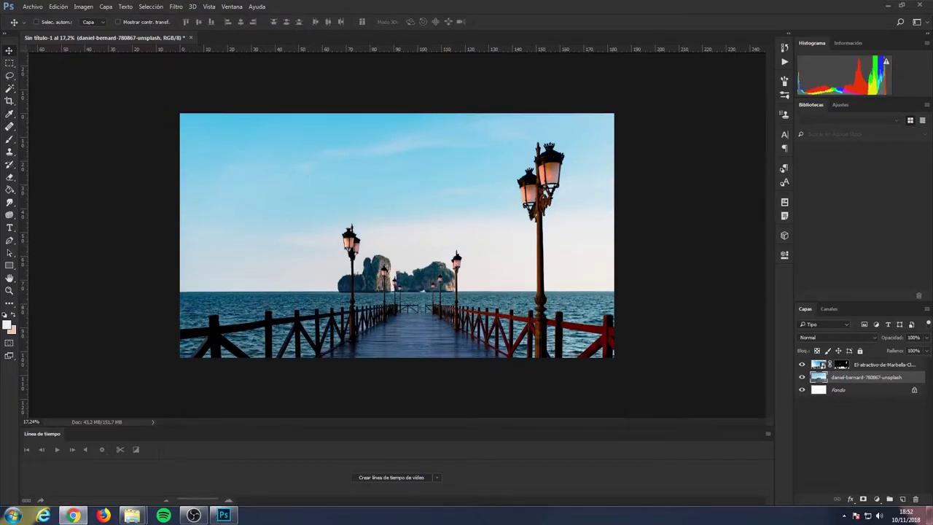
drag(328, 263, 537, 269)
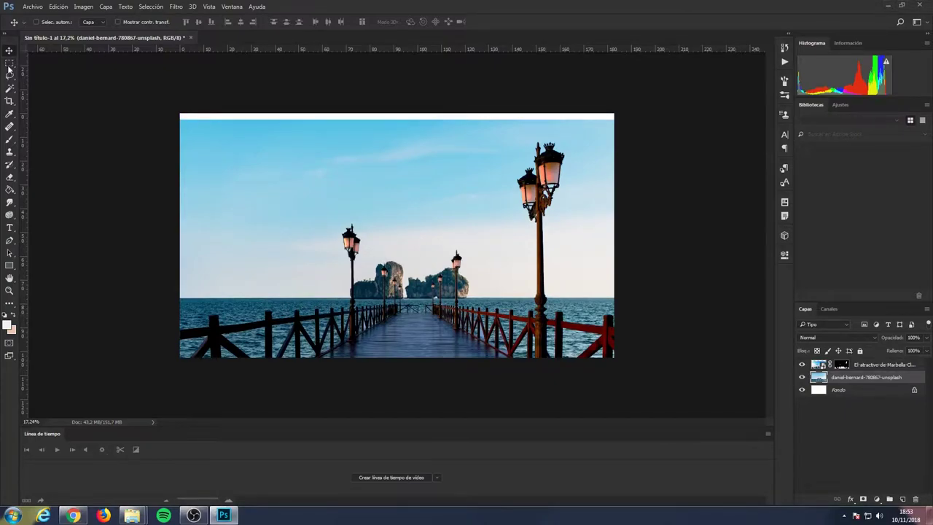
- Mask out the sea photo's sky with a rectangular selection, then nudge the pier layer left
key(m)
drag(180, 113, 613, 299)
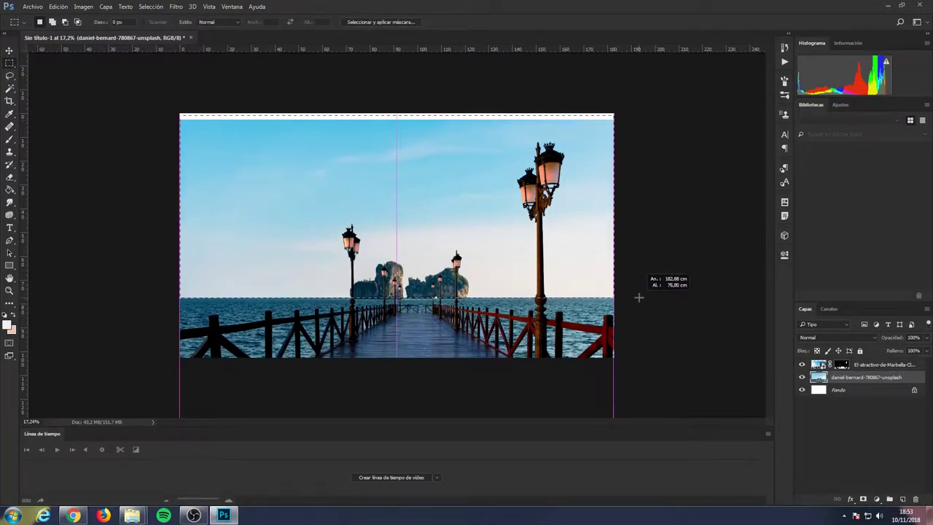
alt+click(862, 498)
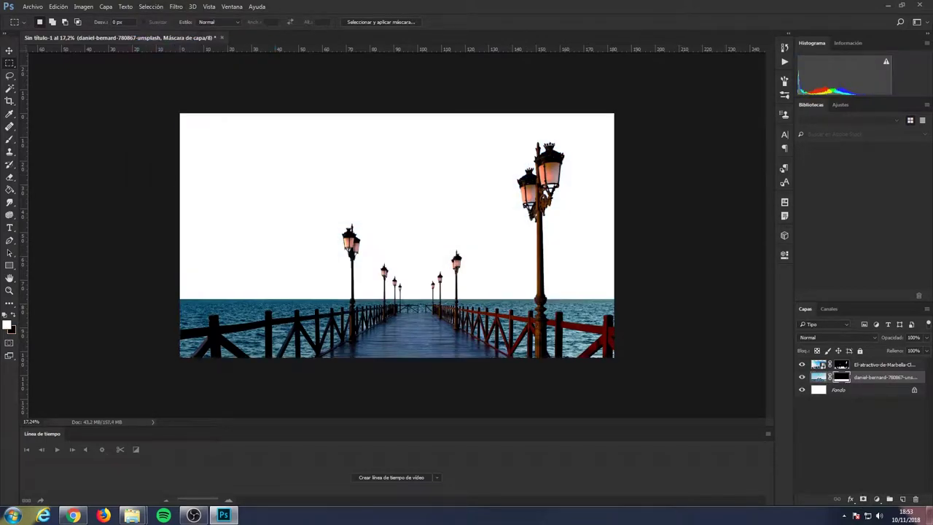
click(877, 366)
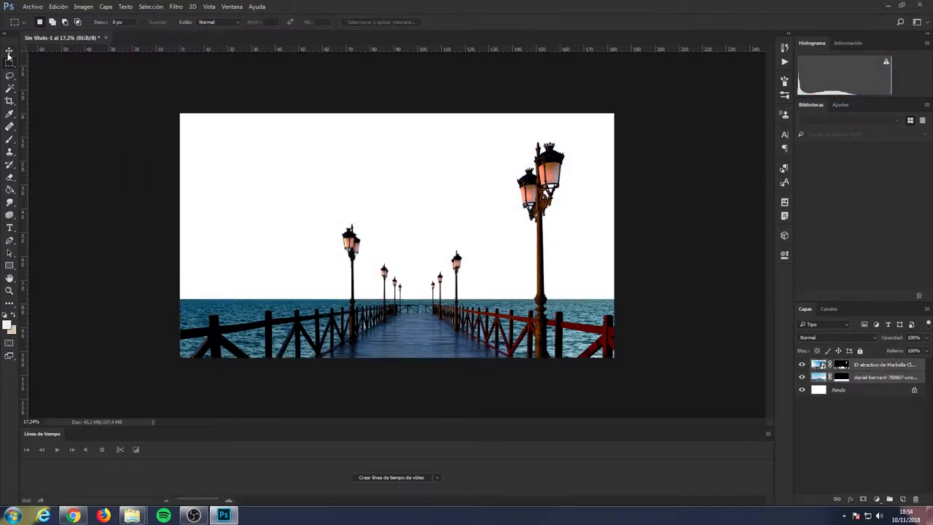
key(v)
drag(179, 136, 167, 136)
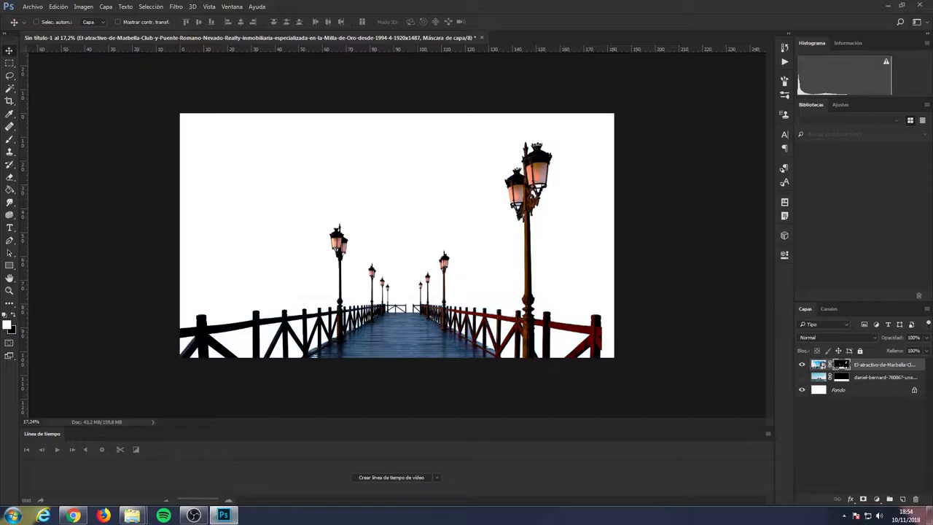
- Toggle the pier mask, deselect, and show the sea photo layer again as the active layer
shift+click(841, 364)
ctrl+click(841, 364)
key(w)
scroll(394, 240, up, 3)
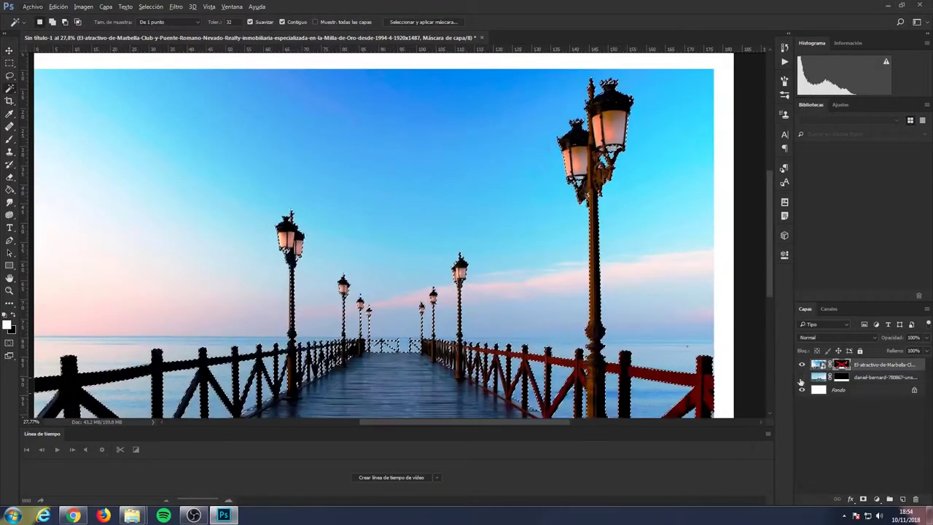
scroll(670, 202, down, 3)
key(ctrl+d)
shift+click(841, 365)
click(801, 377)
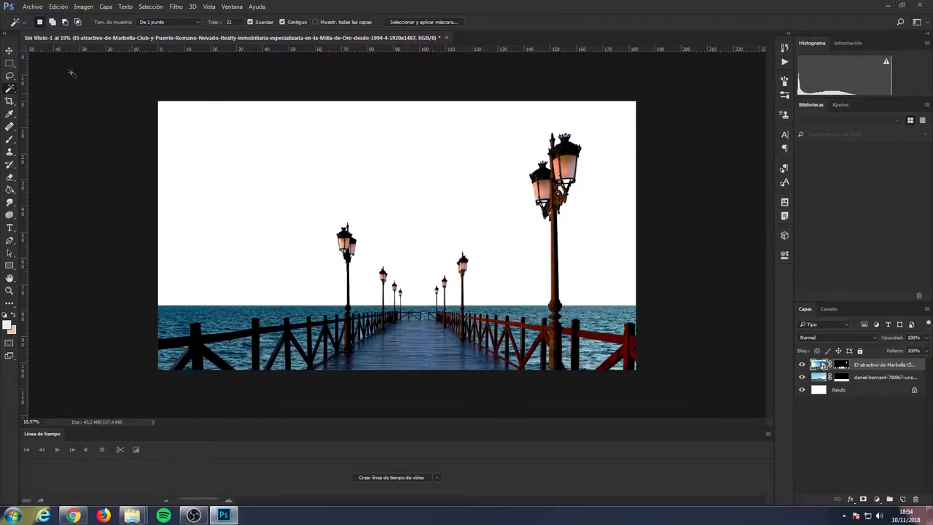
click(811, 377)
- Lower the sea photo slightly, then drop in the sunset photo and scale it to cover the canvas
key(v)
drag(386, 182, 386, 194)
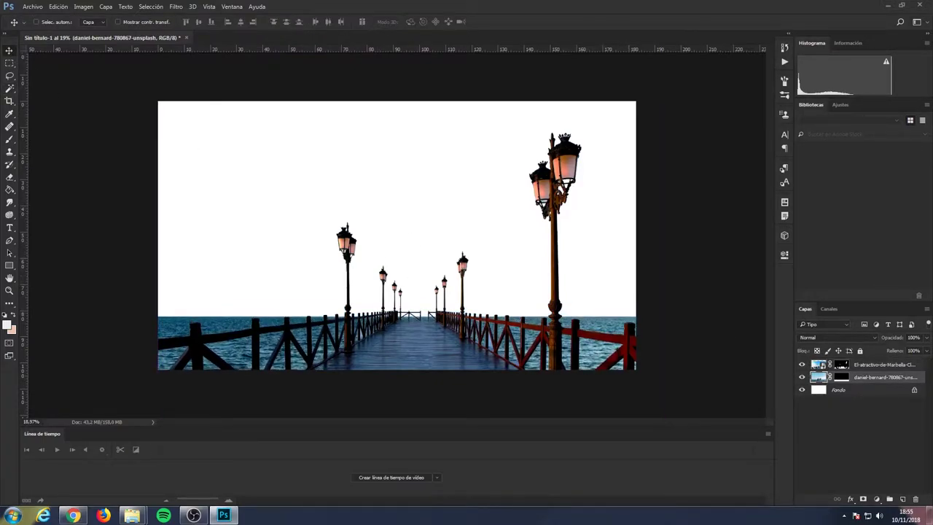
mouse_move(224, 513)
mouse_down()
mouse_move(494, 240)
mouse_move(514, 318)
mouse_up()
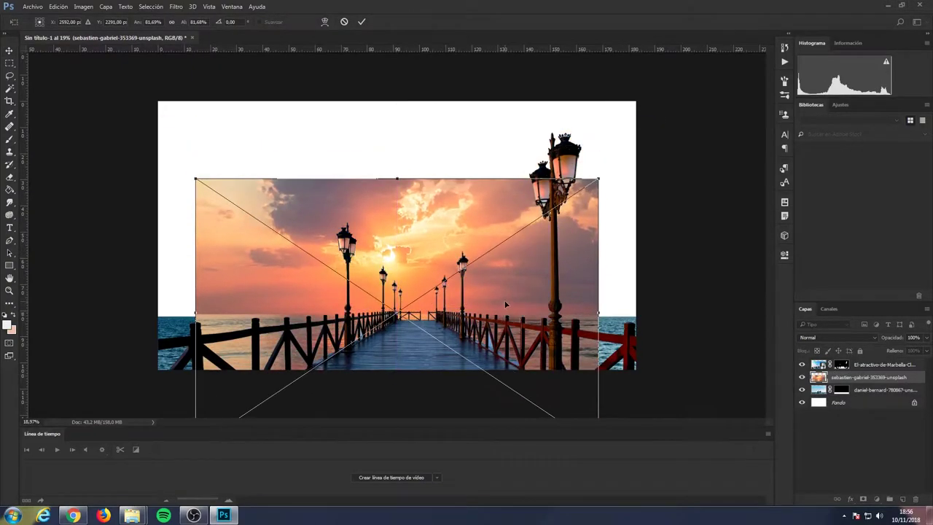
drag(599, 177, 722, 91)
key(Return)
key(ctrl+bracketleft)
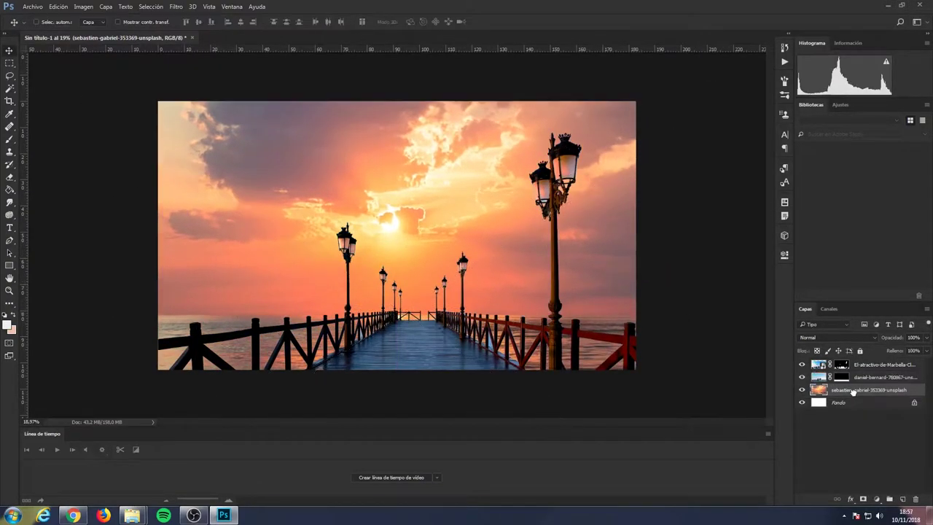
drag(595, 252, 595, 261)
scroll(323, 302, up, 5)
scroll(329, 301, down, 8)
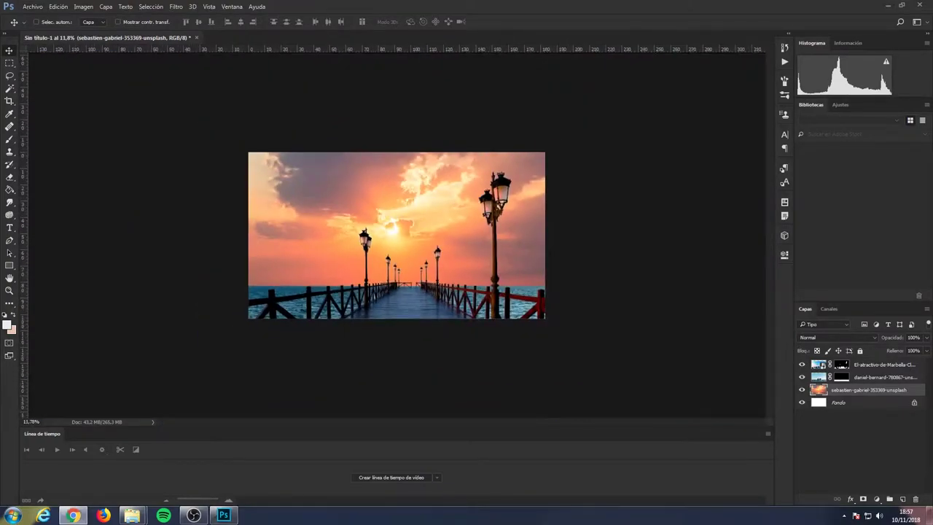
- Adjust the sunset layer's opacity, stack it above the sea photo and give it a blank mask
click(925, 338)
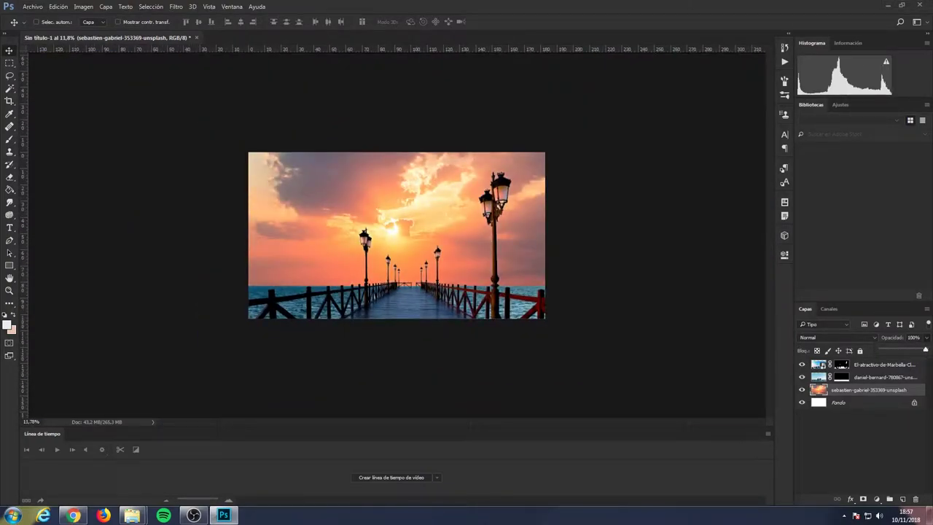
drag(470, 230, 470, 225)
key(b)
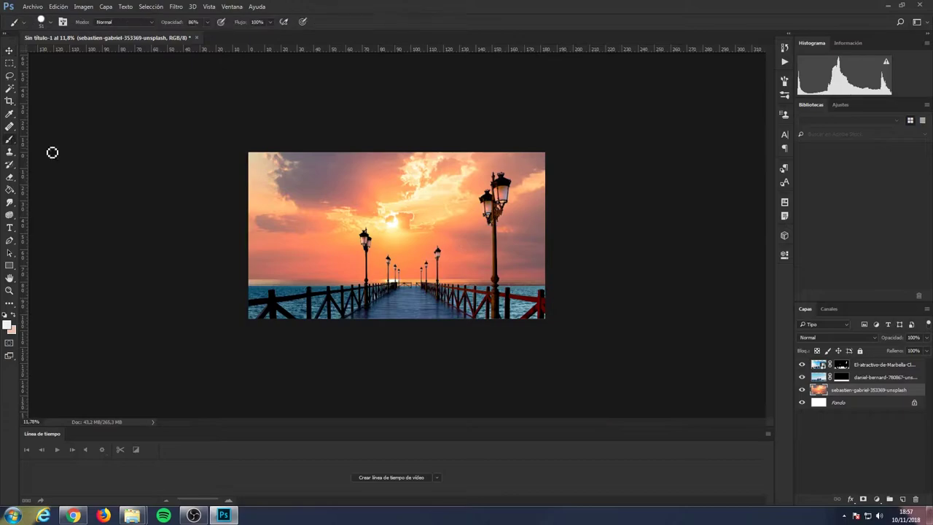
drag(854, 384, 855, 371)
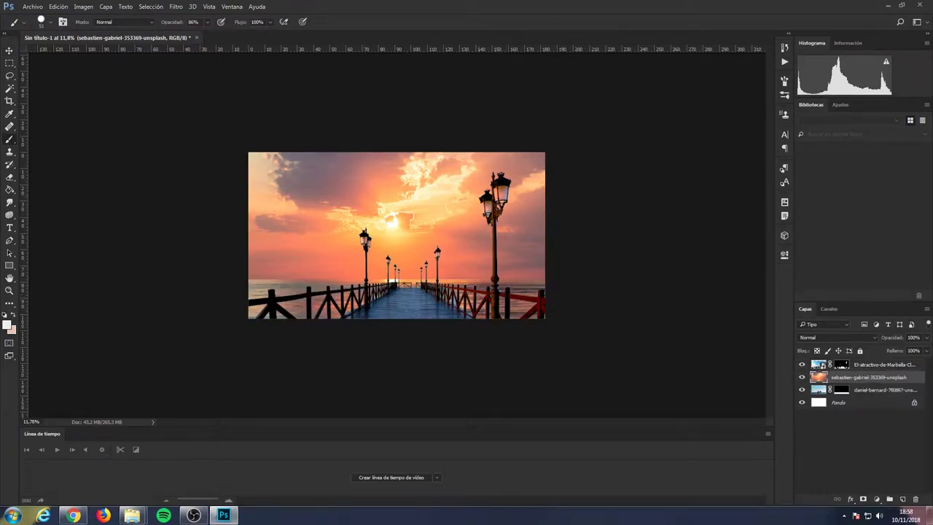
key(v)
scroll(587, 284, up, 2)
click(863, 499)
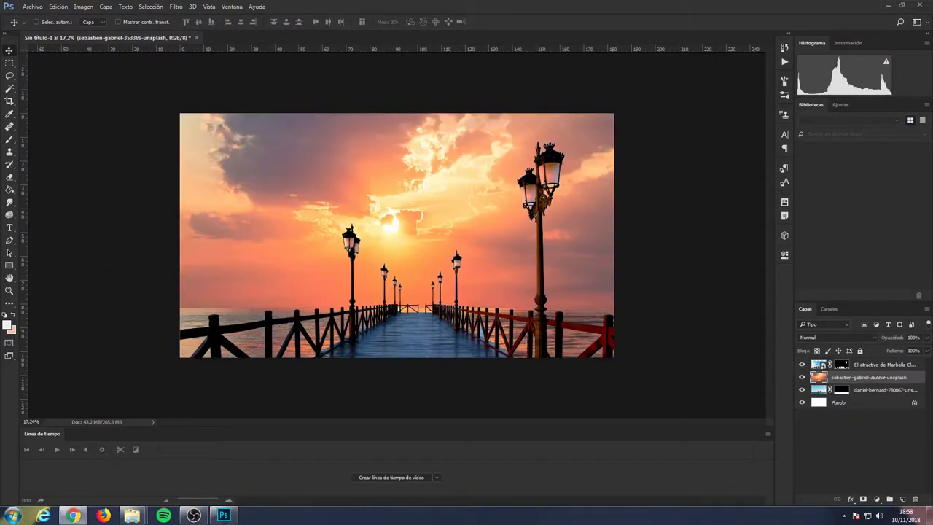
- Enlarge the Brush for soft 19%-opacity painting on the sunset layer mask near the water
key(b)
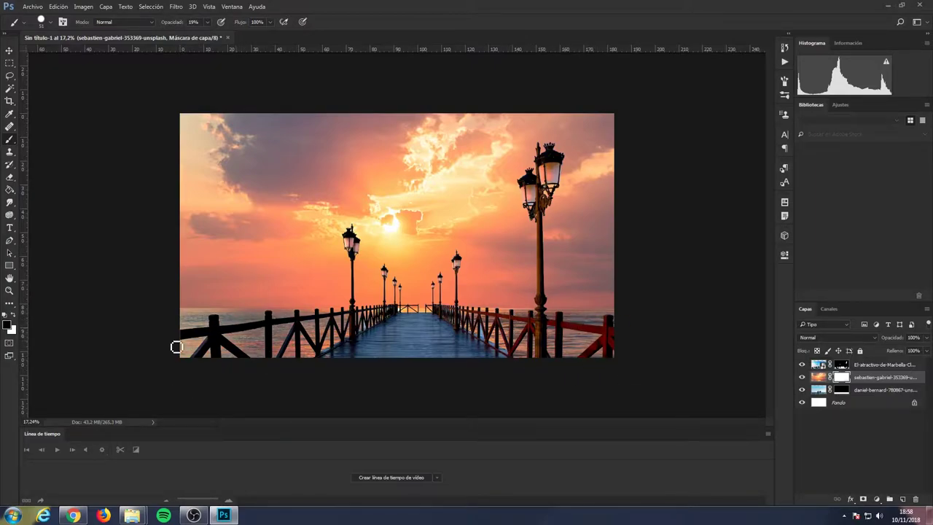
scroll(177, 347, up, 3)
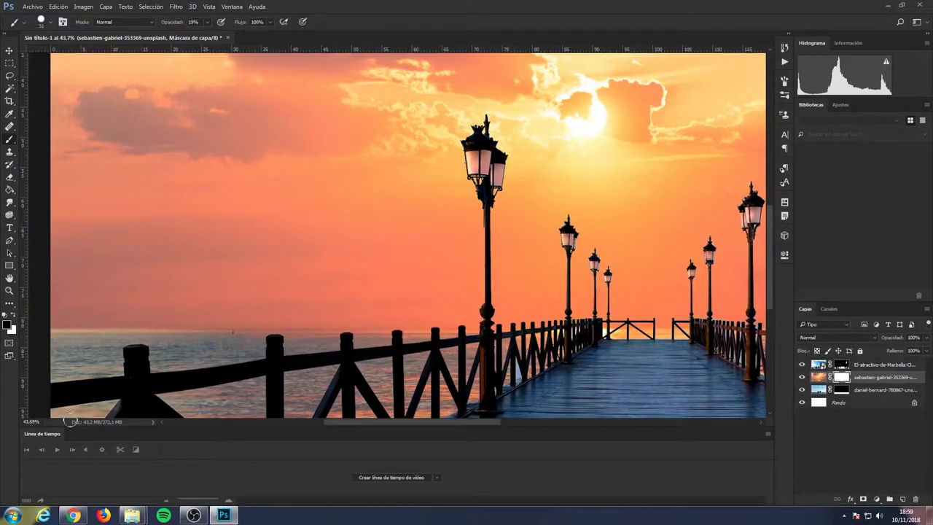
scroll(219, 311, down, 3)
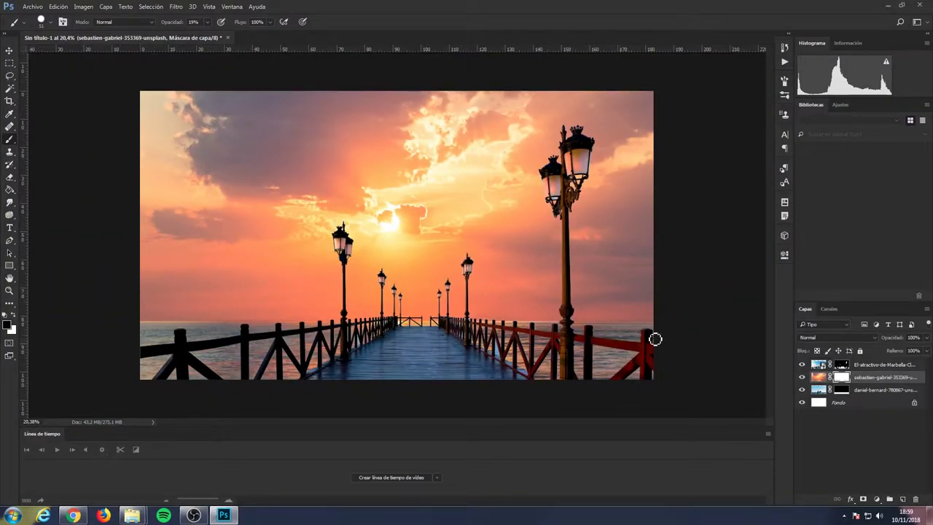
key(bracketright)
key(bracketright)
key(bracketright)
- On the pier layer, Magic Wand-select the first three water gaps between railing posts
click(882, 364)
key(w)
scroll(444, 301, up, 2)
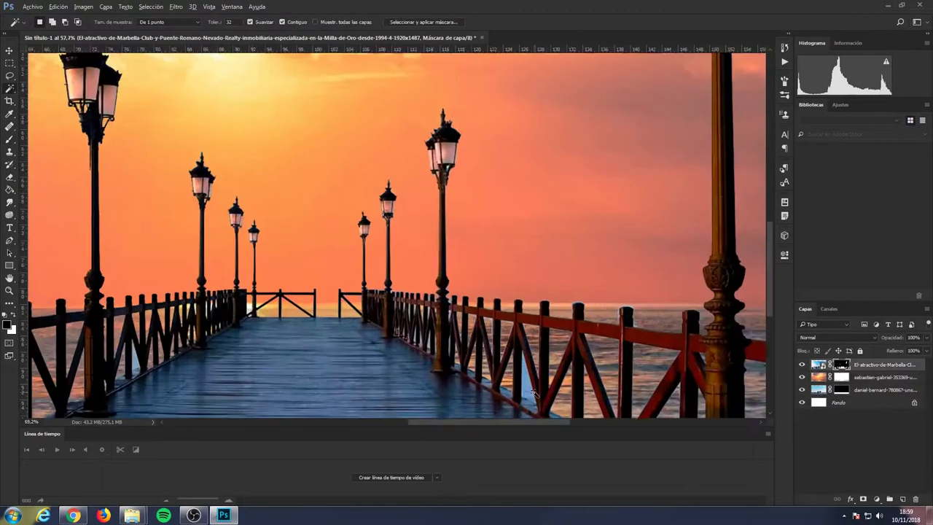
scroll(444, 301, up, 2)
scroll(445, 301, up, 3)
scroll(444, 301, up, 2)
shift+click(496, 234)
shift+click(390, 196)
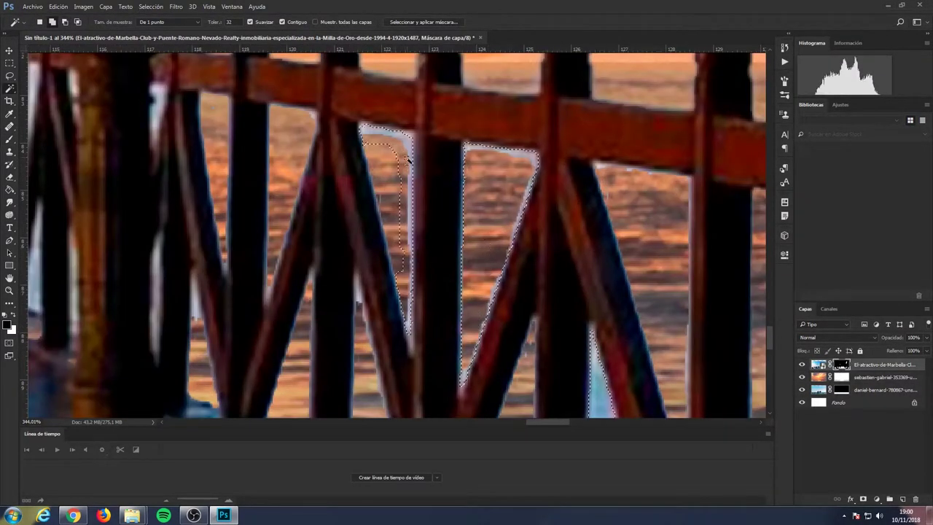
click(9, 140)
scroll(618, 188, down, 2)
scroll(618, 188, down, 3)
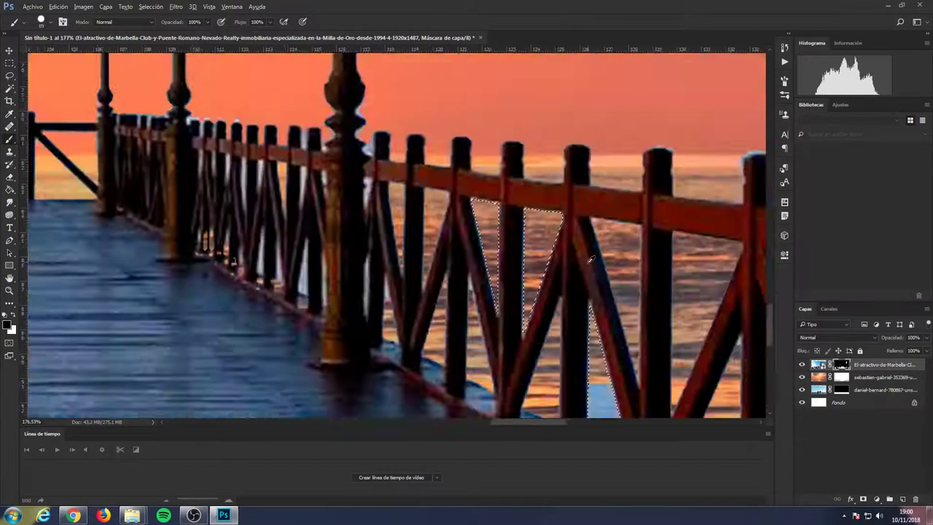
scroll(618, 188, down, 2)
- Add five more post gaps, a lower-left leftover spot and the sky above the fence tops
key(w)
scroll(618, 188, up, 6)
shift+click(616, 186)
shift+click(608, 88)
shift+click(678, 248)
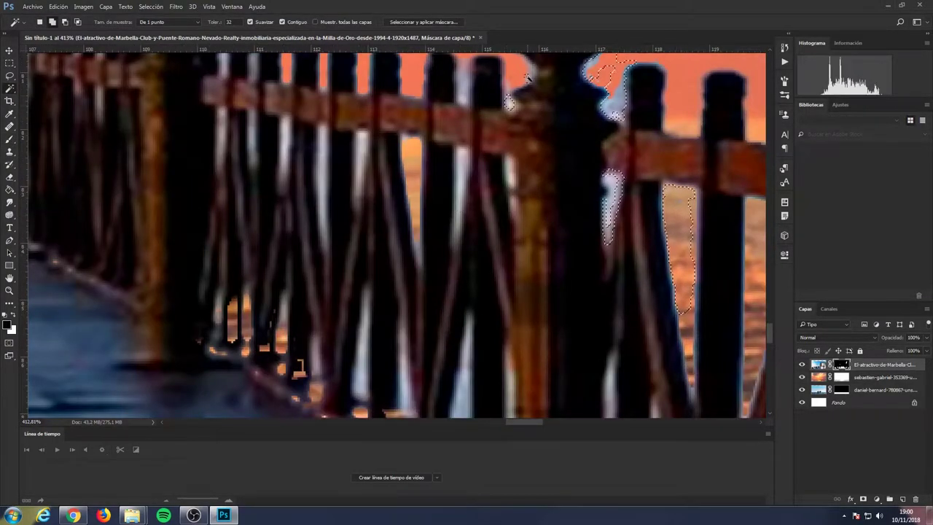
shift+click(521, 69)
shift+click(463, 95)
shift+click(405, 363)
scroll(405, 363, down, 2)
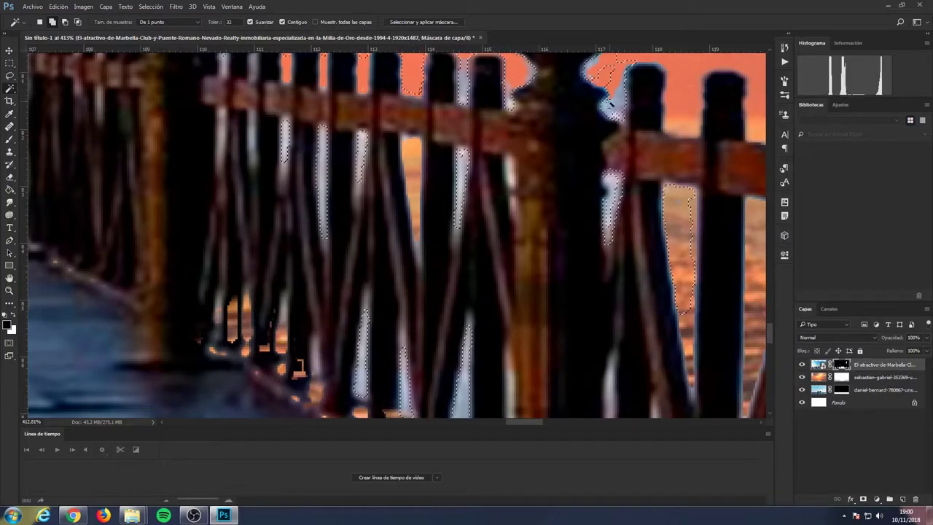
scroll(349, 150, up, 3)
shift+click(348, 151)
scroll(349, 151, down, 2)
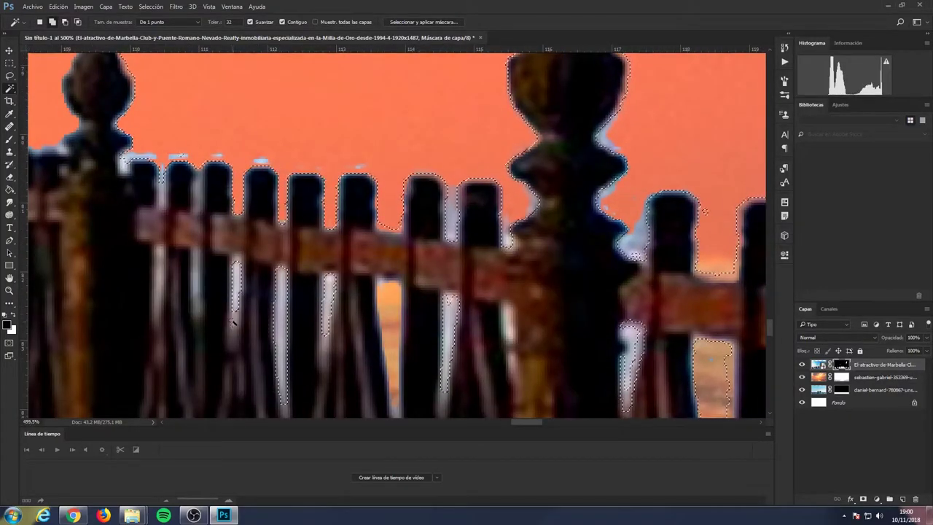
scroll(345, 274, up, 4)
scroll(345, 274, down, 2)
scroll(345, 274, down, 3)
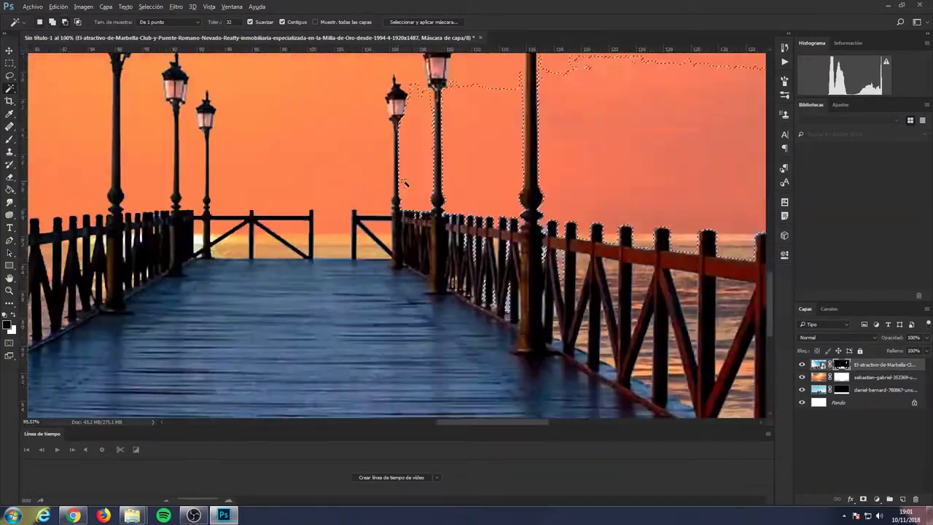
scroll(277, 289, up, 2)
scroll(278, 290, down, 1)
scroll(27, 212, up, 1)
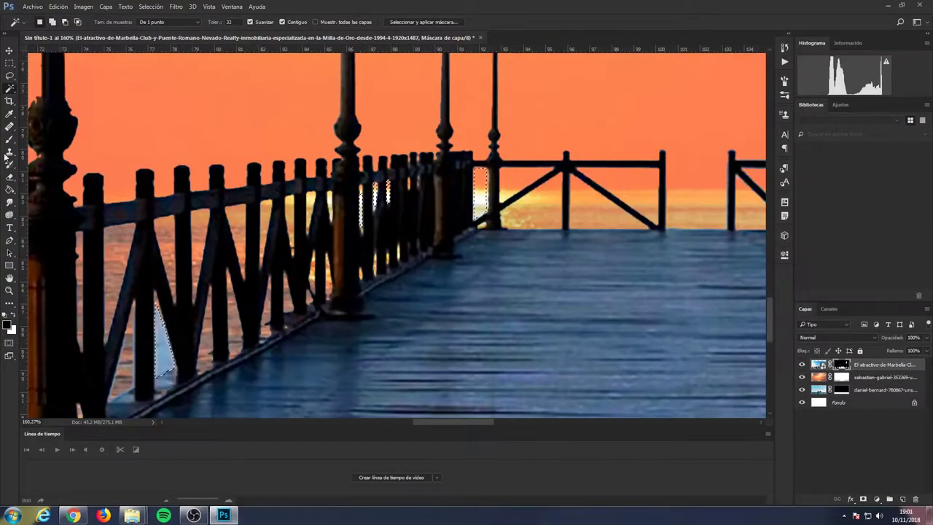
- Switch to the Brush to paint out the selected gaps, then pick the Rectangular Marquee
key(b)
scroll(29, 414, down, 5)
scroll(301, 323, up, 3)
scroll(301, 323, up, 3)
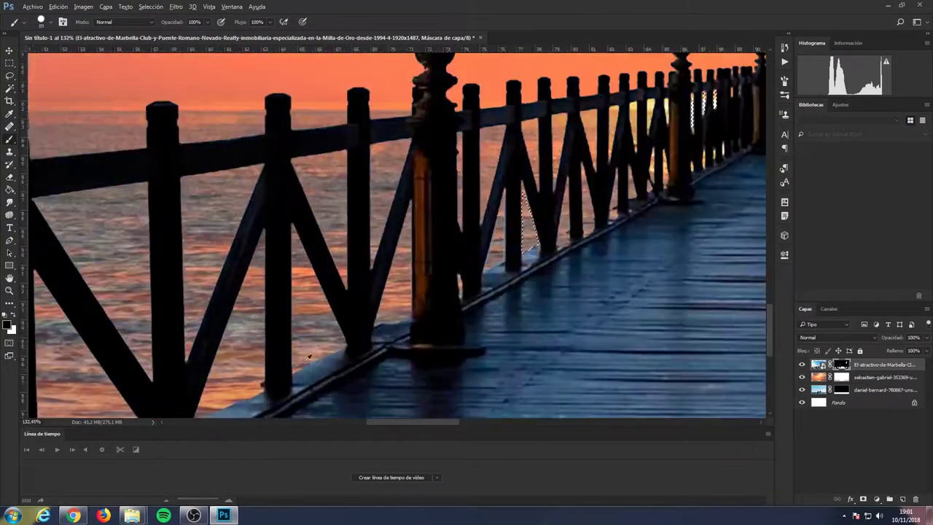
scroll(303, 328, down, 5)
key(m)
scroll(308, 335, up, 1)
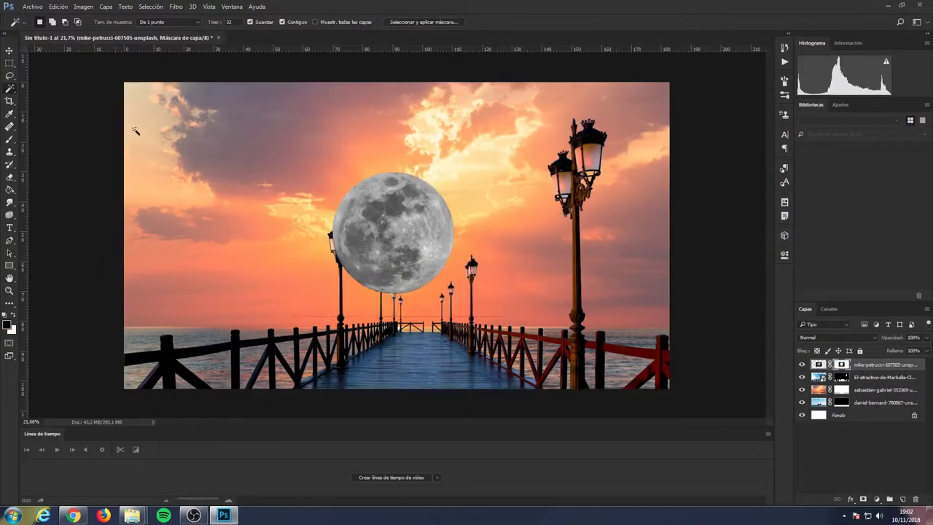
- Move the moon up and to the right, then try and discard a Hue/Saturation adjustment
drag(427, 209, 452, 191)
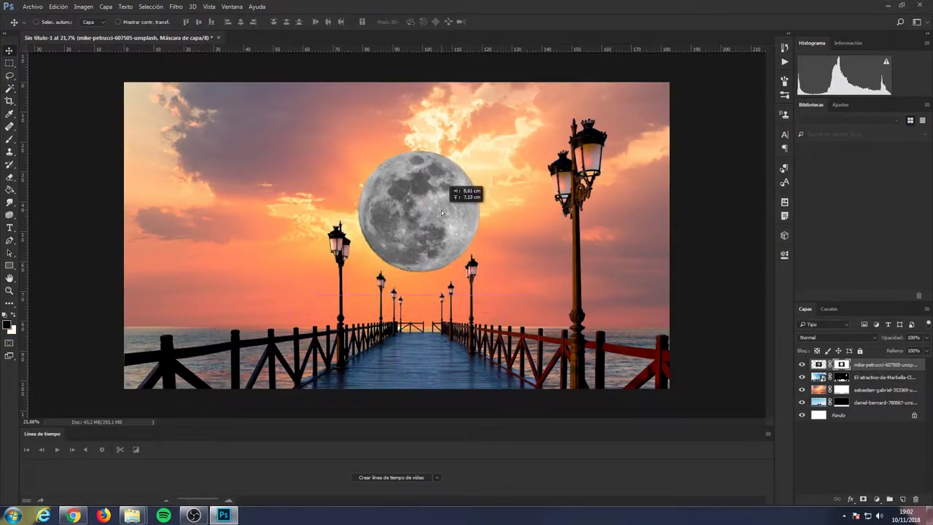
click(876, 498)
click(871, 377)
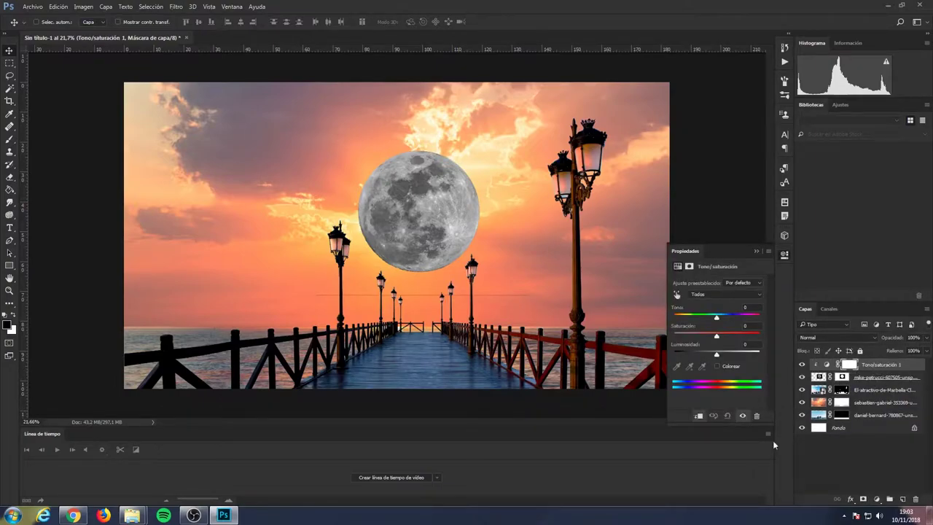
click(916, 500)
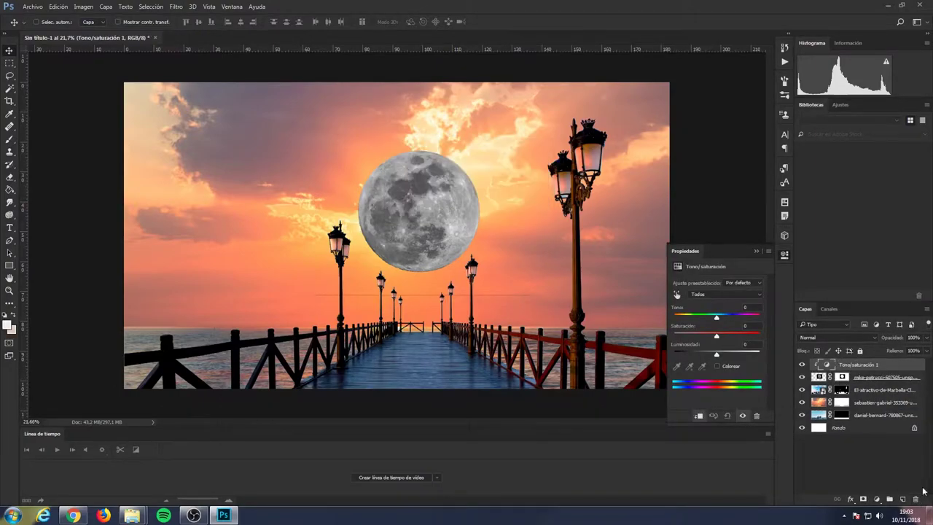
- Add a Color Balance clipped to the moon with Cyan-Red +90 and Yellow-Blue -65
click(876, 498)
click(888, 394)
drag(704, 302, 720, 302)
key(ctrl+alt+g)
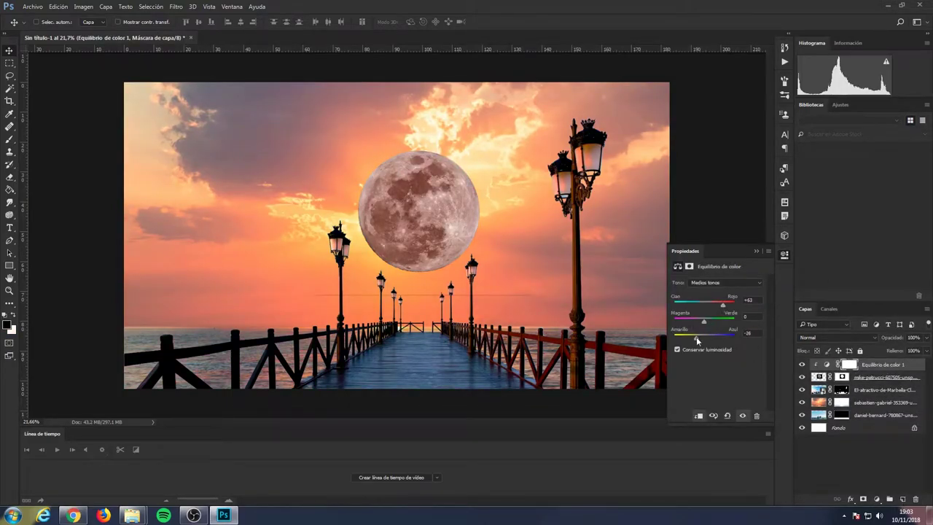
drag(697, 341, 685, 340)
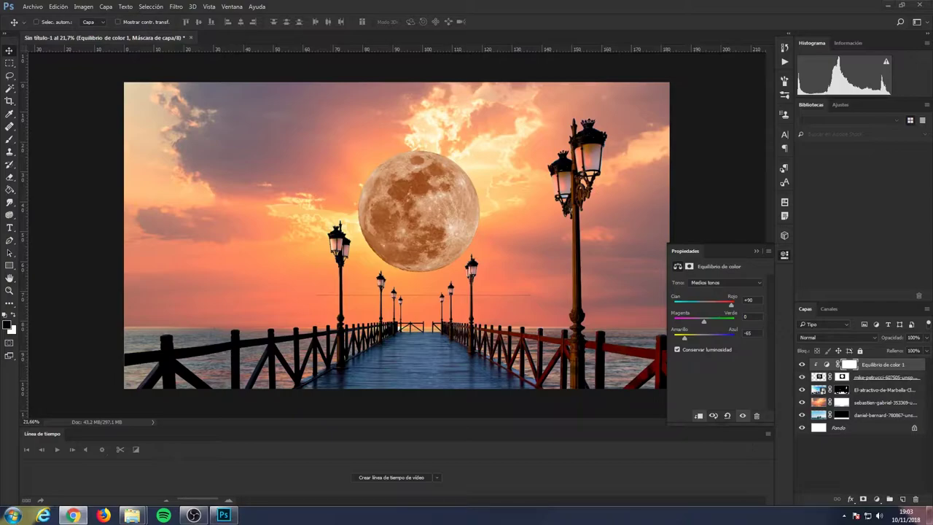
- Free Transform the moon layer and lower its opacity
click(885, 376)
click(58, 7)
click(132, 189)
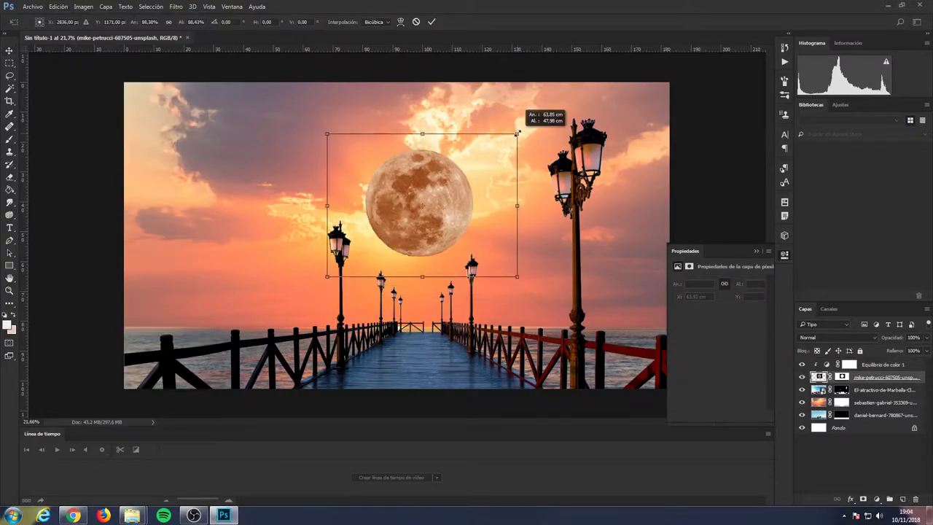
key(Return)
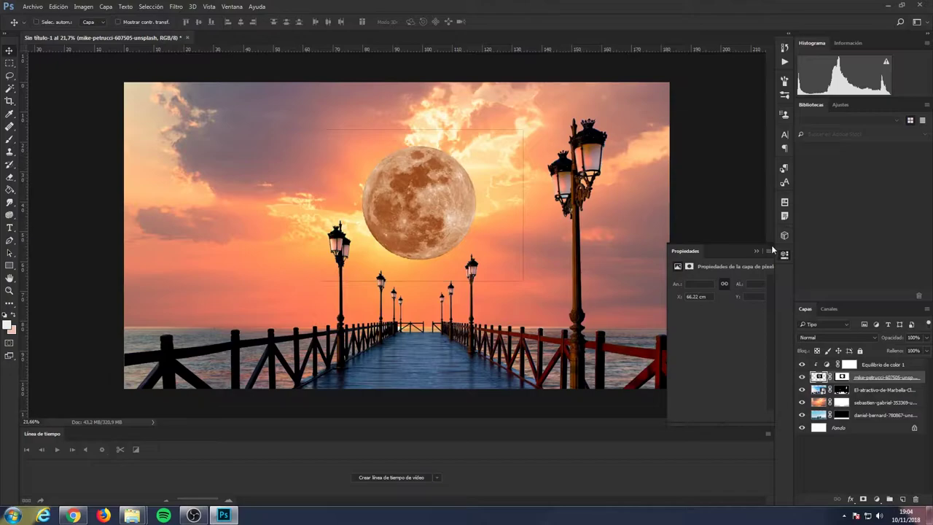
drag(911, 351, 897, 351)
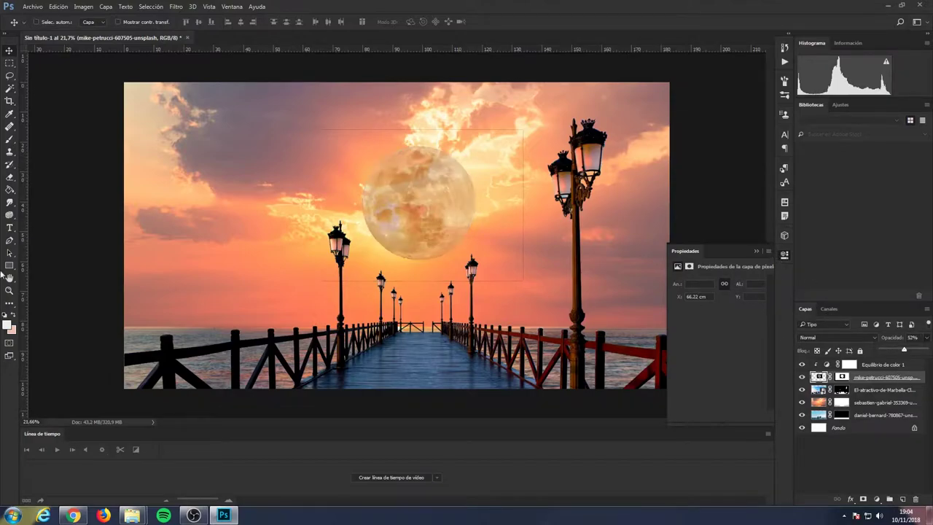
- Prepare a soft 0% hardness brush for the moon's layer mask, zoomed in on the moon
key(b)
key(ctrl+backslash)
scroll(412, 207, up, 2)
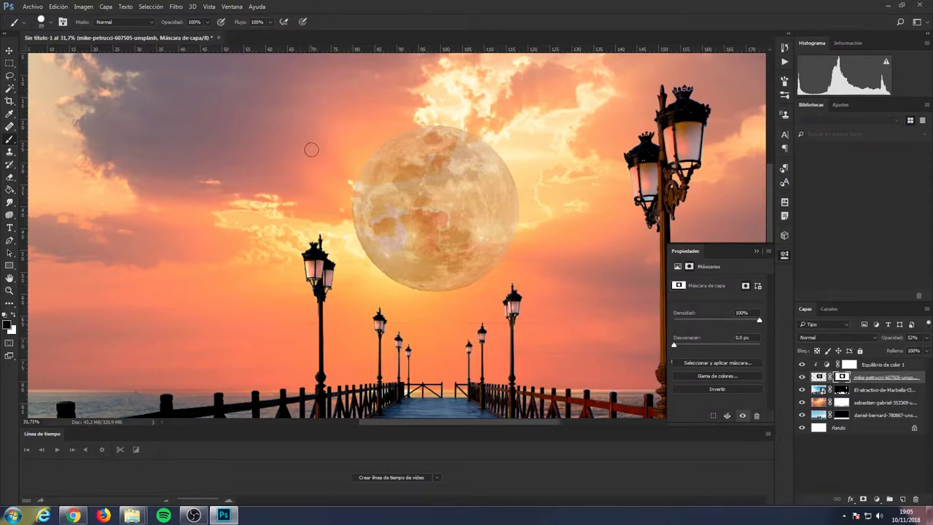
key(0)
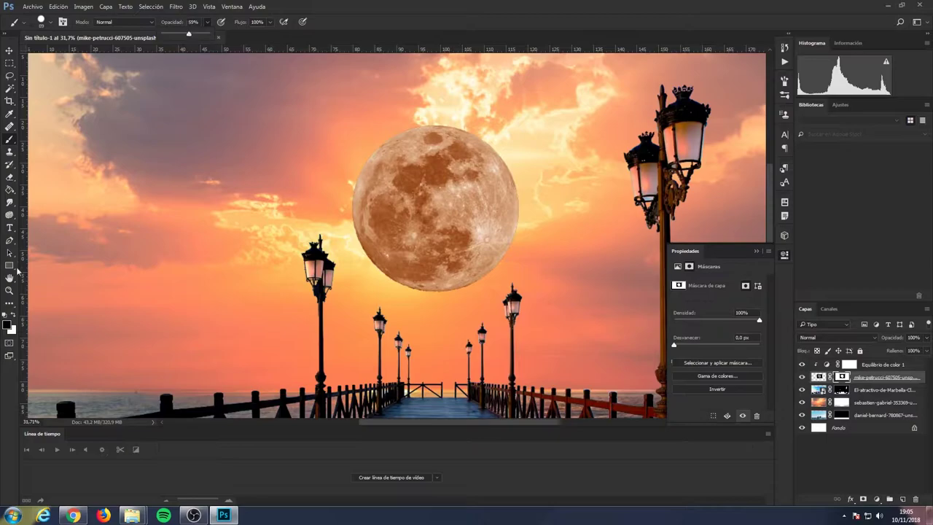
click(46, 22)
key(Return)
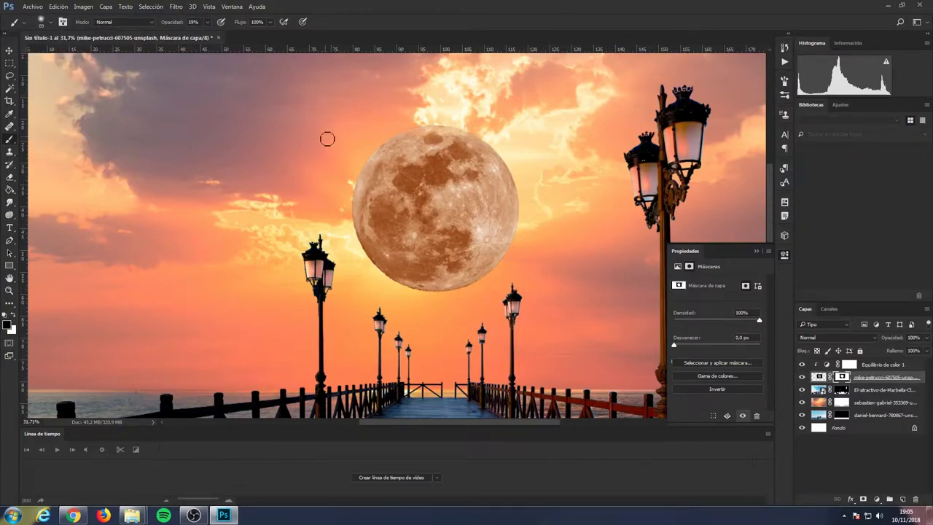
- Paint a stroke softening the moon's top edge, undo it, and readjust the brush
mouse_move(495, 149)
mouse_down()
mouse_move(293, 148)
mouse_move(546, 154)
mouse_move(523, 163)
mouse_move(239, 158)
mouse_up()
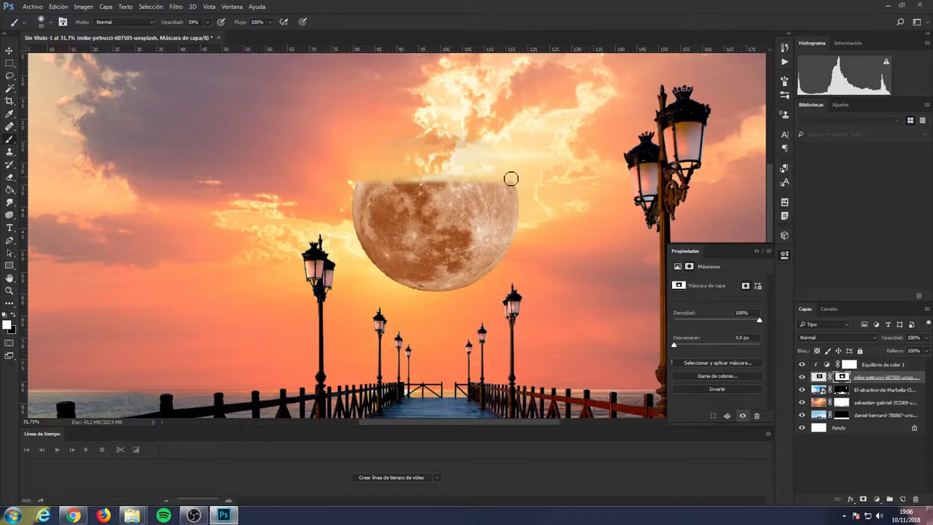
key(ctrl+alt+z)
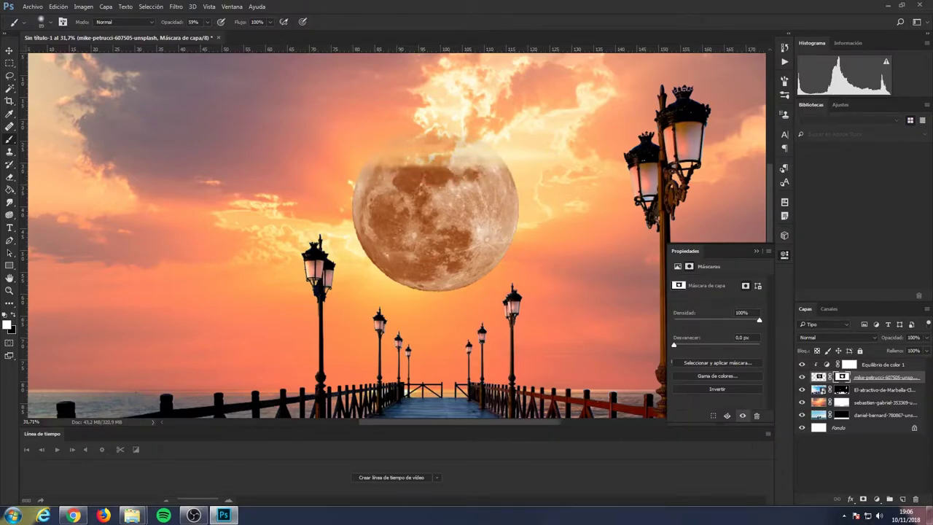
click(45, 21)
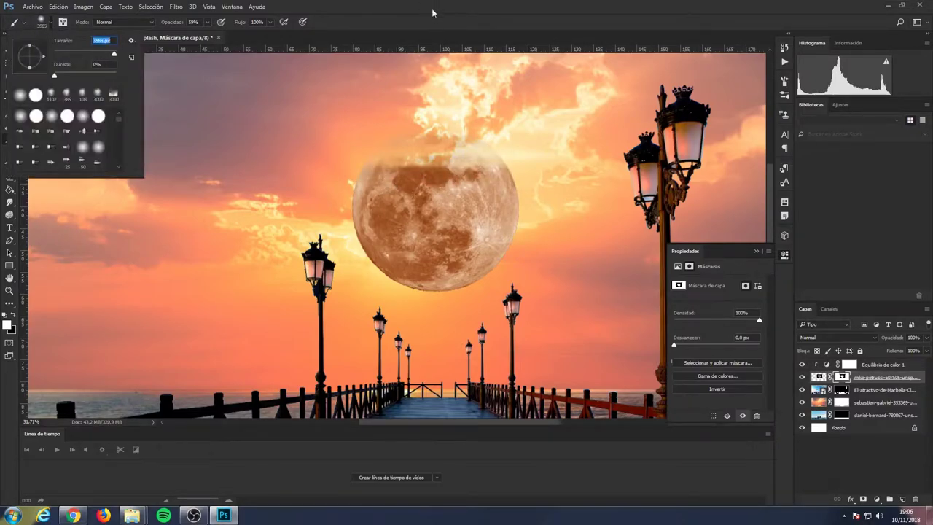
key(Return)
- Recheck the brush settings on the canvas and zoom out to fit the whole image
scroll(441, 83, down, 3)
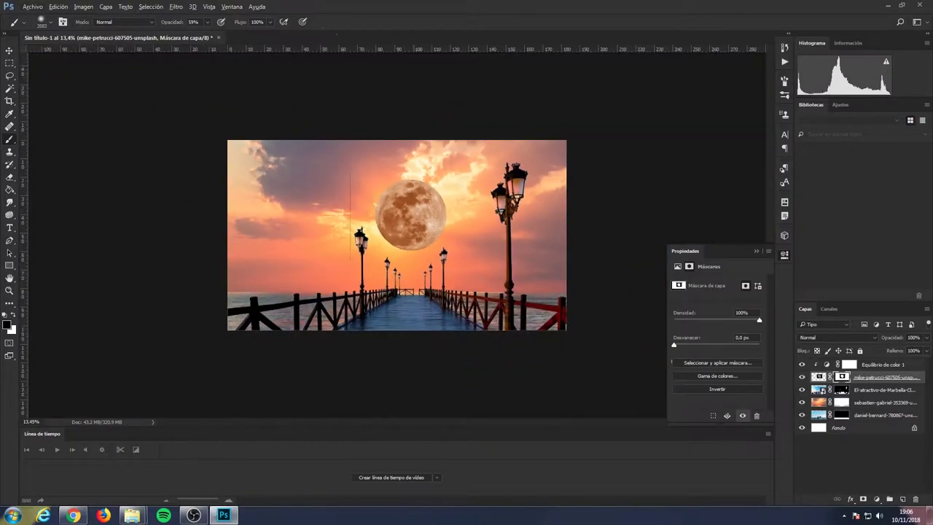
scroll(411, 199, up, 3)
scroll(490, 226, down, 3)
scroll(427, 119, up, 4)
key(z)
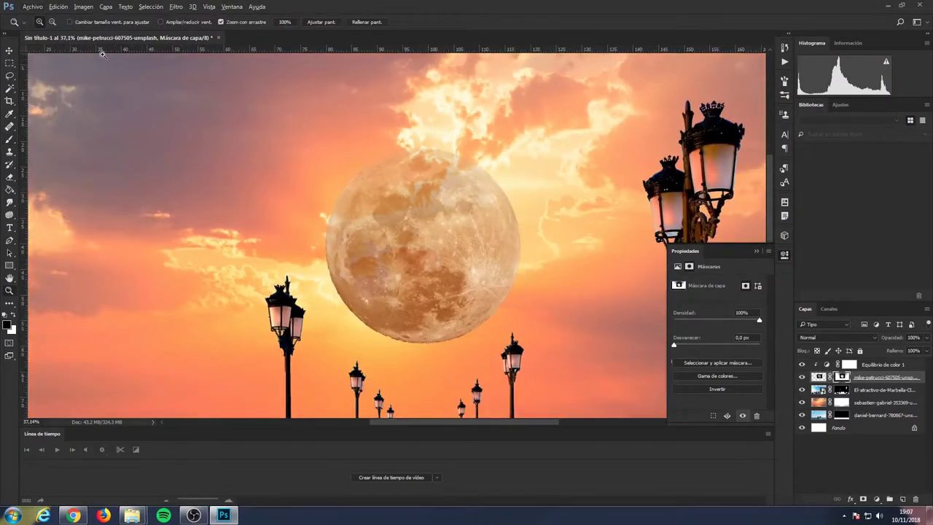
key(b)
right_click(102, 54)
key(Escape)
scroll(269, 121, down, 2)
scroll(564, 394, up, 4)
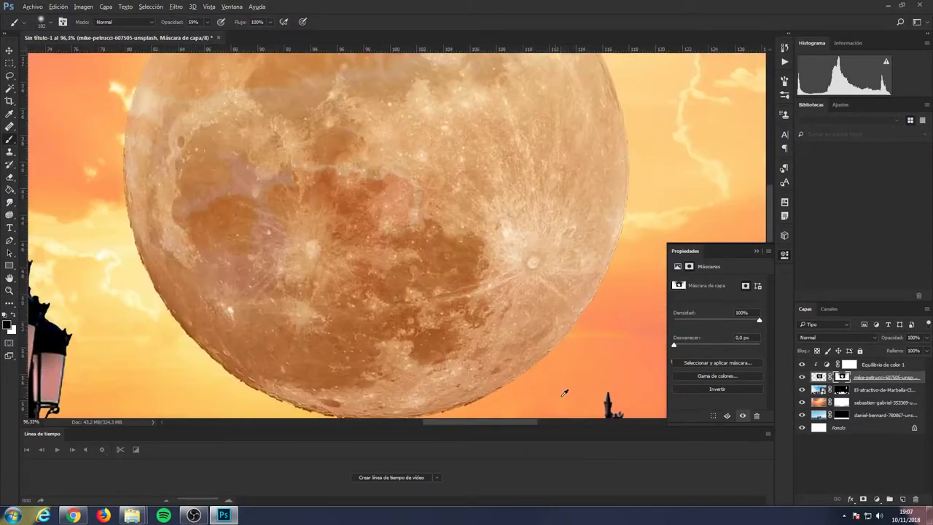
scroll(564, 393, up, 2)
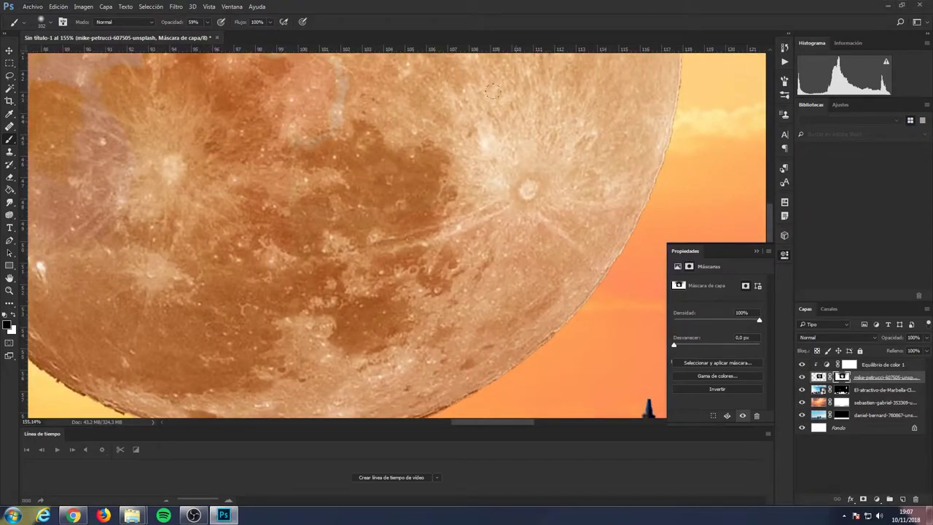
key(ctrl+0)
key(ctrl+minus)
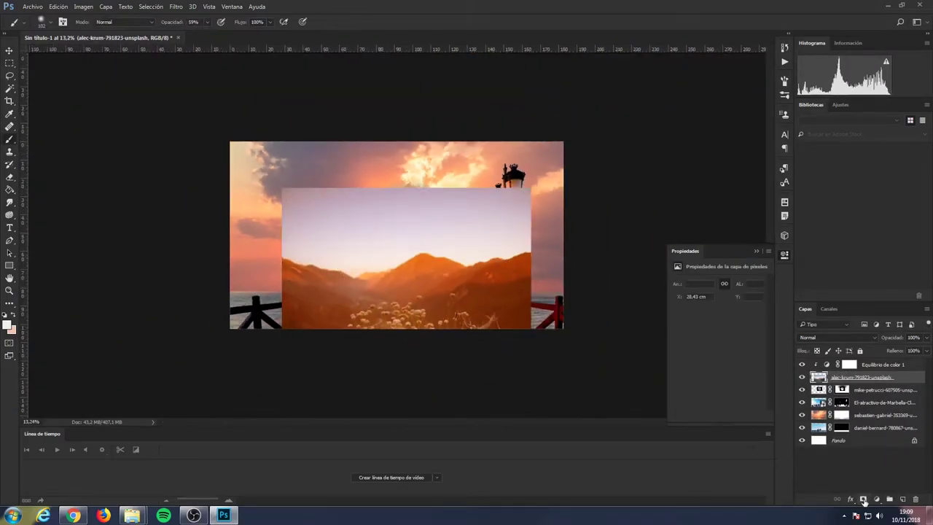
- Add a layer mask to the mountain image and hide its lower strip
click(864, 500)
key(m)
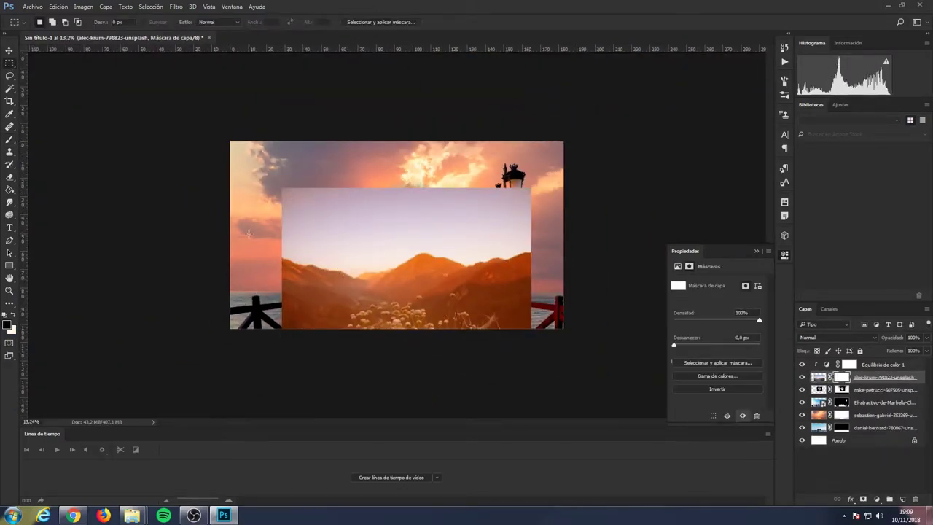
drag(542, 337, 230, 289)
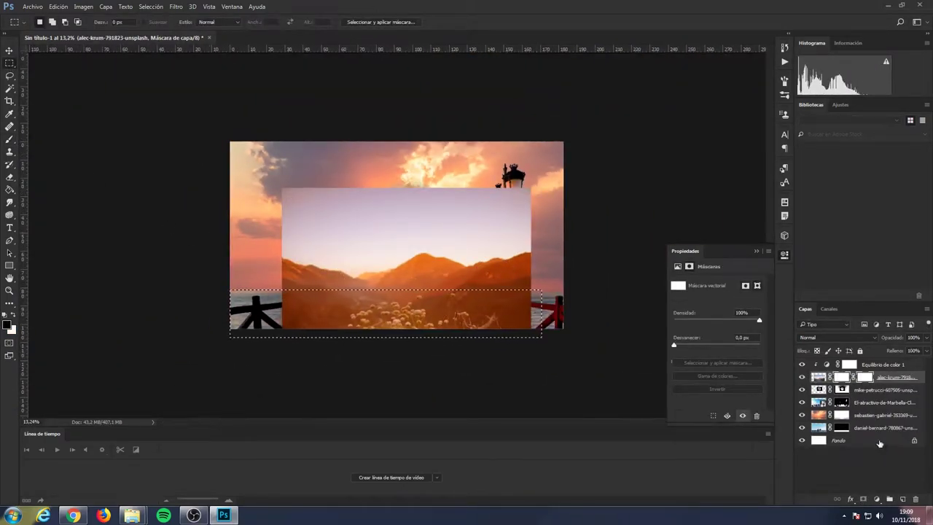
click(9, 190)
- Magic Wand-select the mountain image's sky and fill it black on the mask
click(401, 309)
click(9, 88)
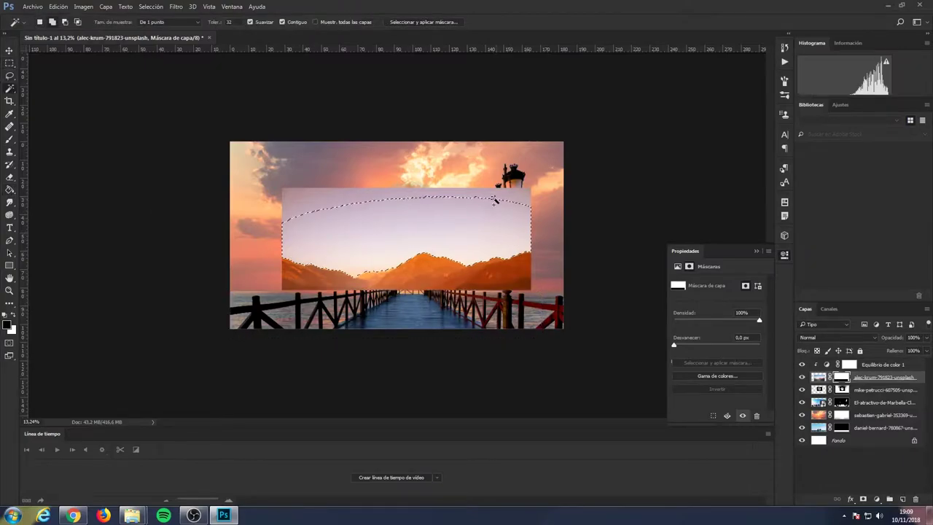
click(295, 209)
key(alt+BackSpace)
scroll(375, 263, up, 5)
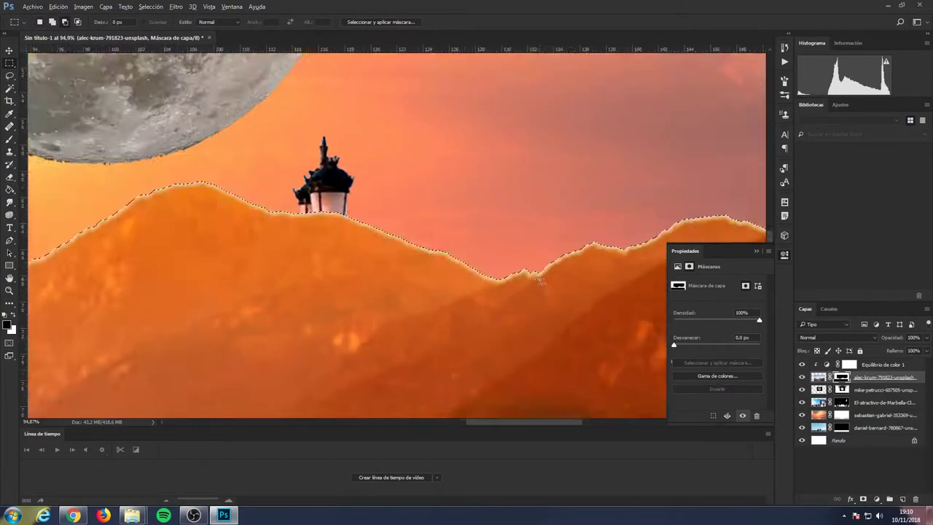
scroll(470, 277, down, 5)
scroll(510, 306, up, 3)
scroll(541, 316, up, 4)
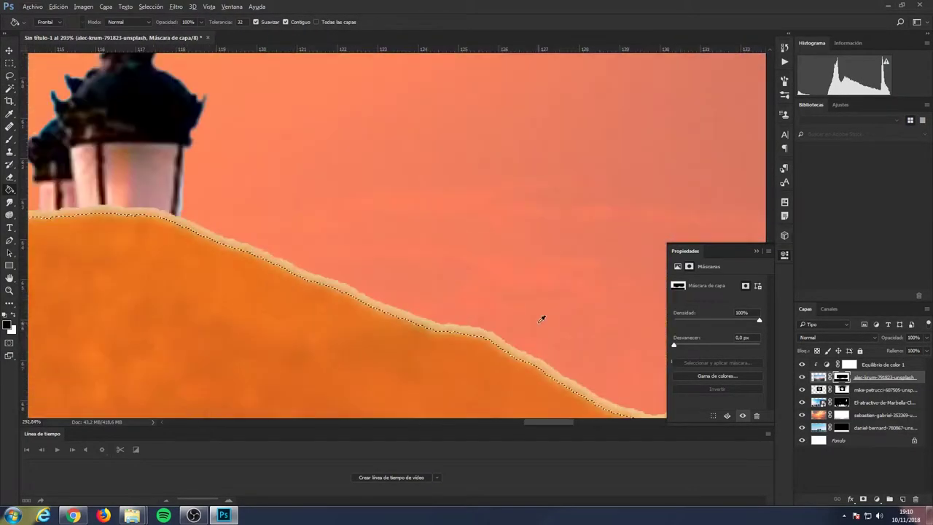
key(g)
scroll(329, 286, down, 2)
scroll(440, 313, up, 2)
- Move the mountain layer below the El-atractivo pier layer and reselect its mask
key(w)
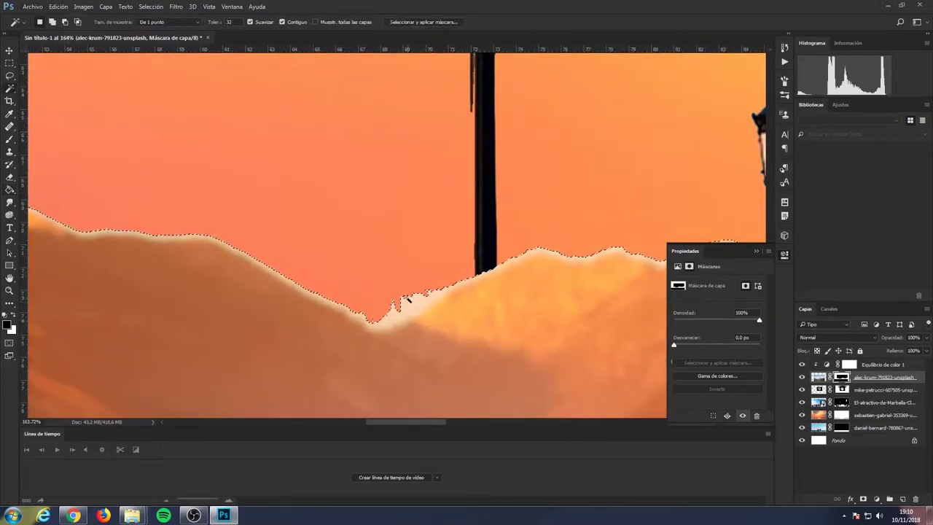
scroll(249, 273, up, 2)
scroll(251, 247, down, 3)
scroll(277, 240, down, 2)
scroll(365, 263, up, 3)
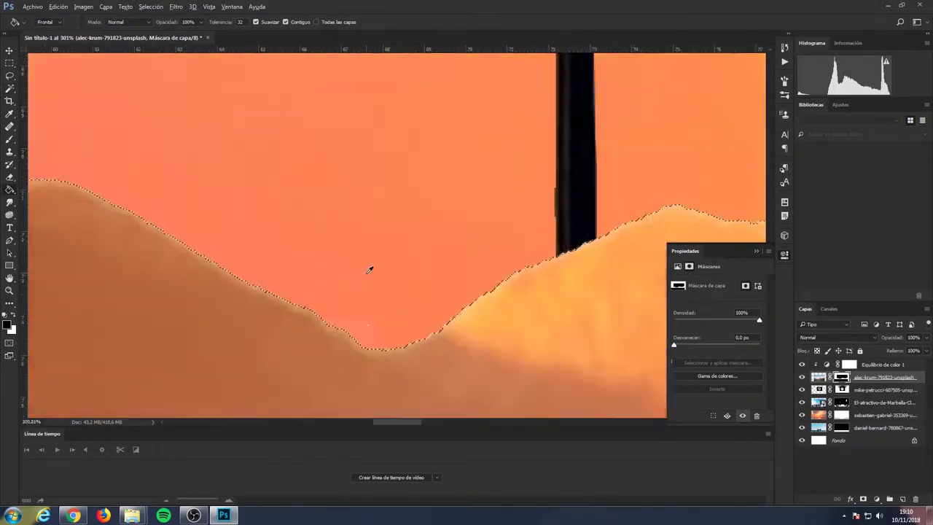
scroll(371, 266, down, 5)
key(m)
drag(822, 376, 832, 410)
click(842, 379)
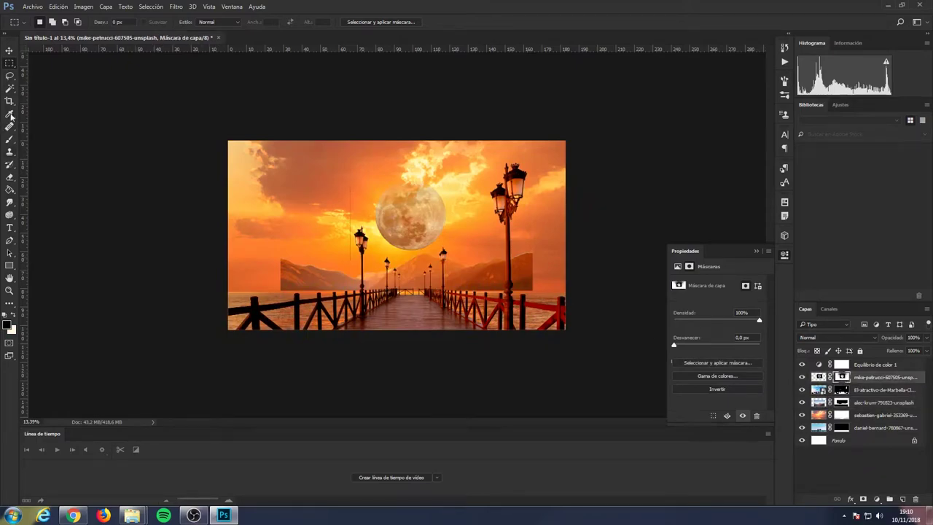
key(b)
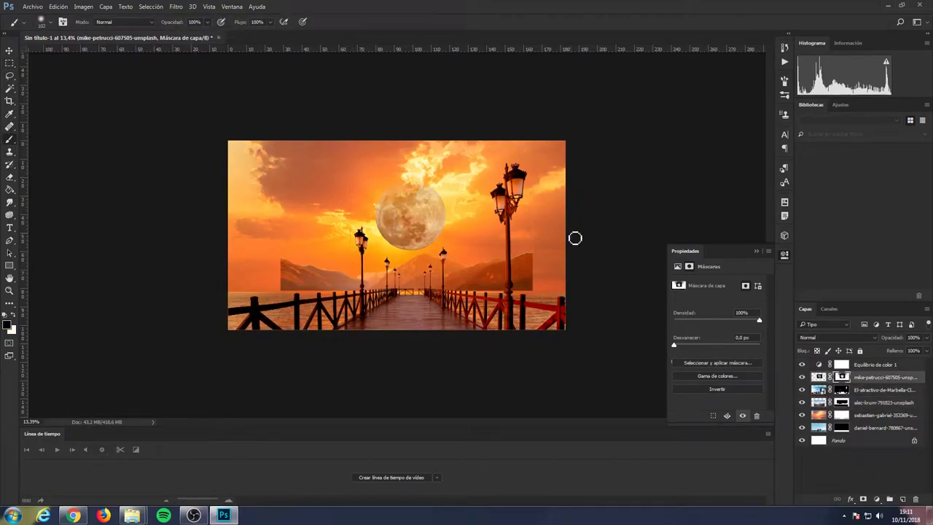
click(842, 415)
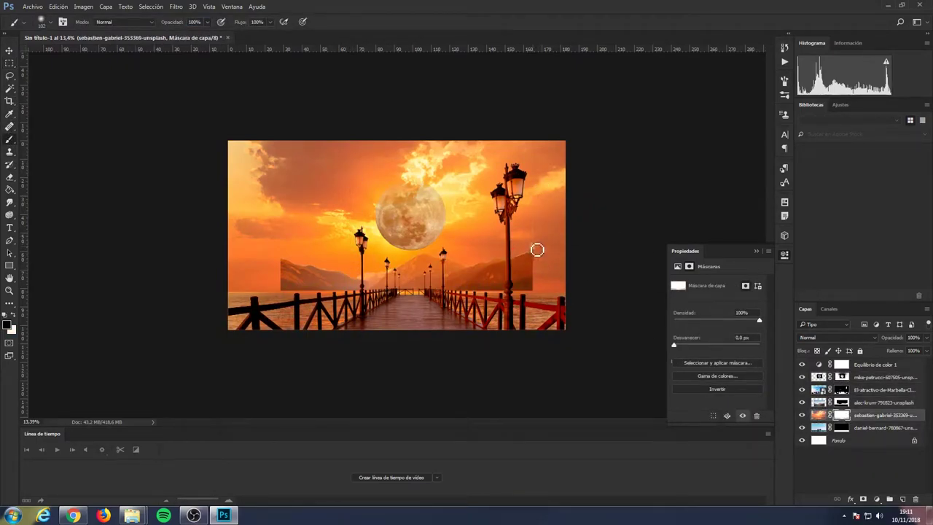
click(844, 402)
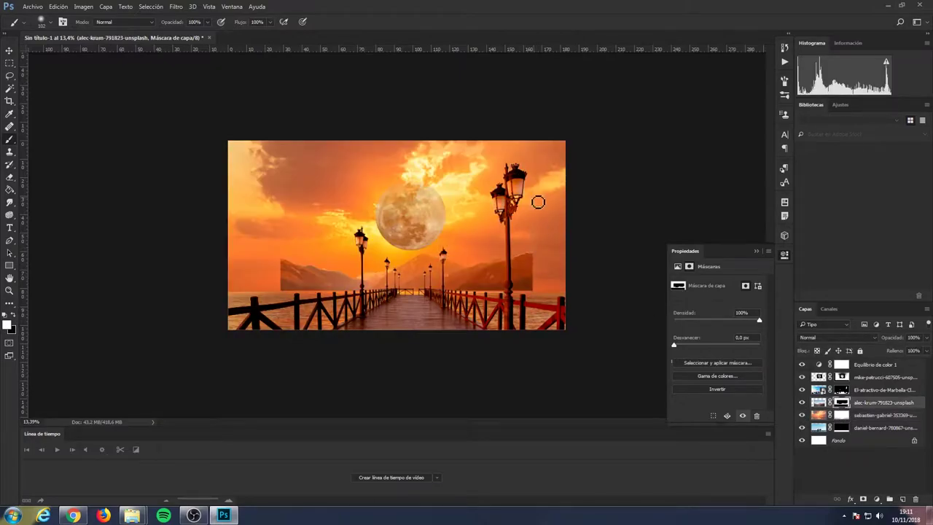
key(ctrl+plus)
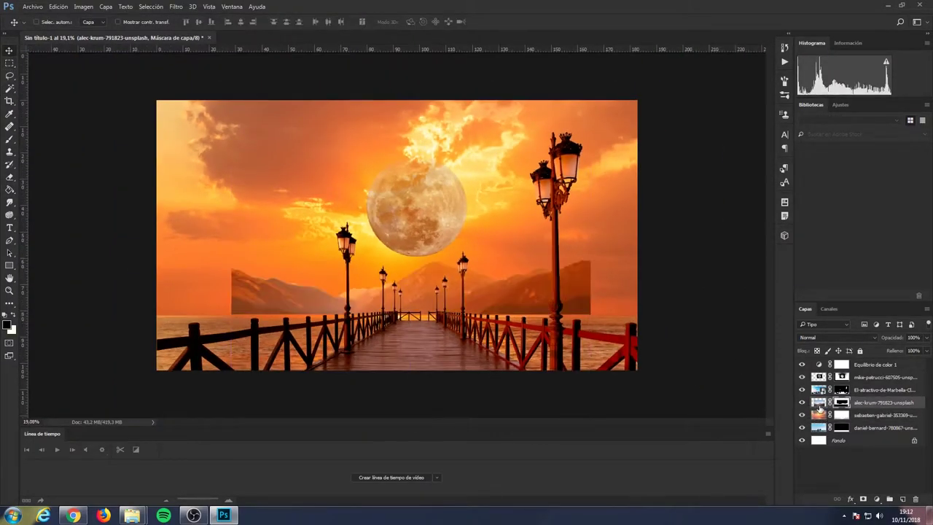
- Move the mountain layer above the mike-petrucci moon layer and nudge it lower
click(818, 403)
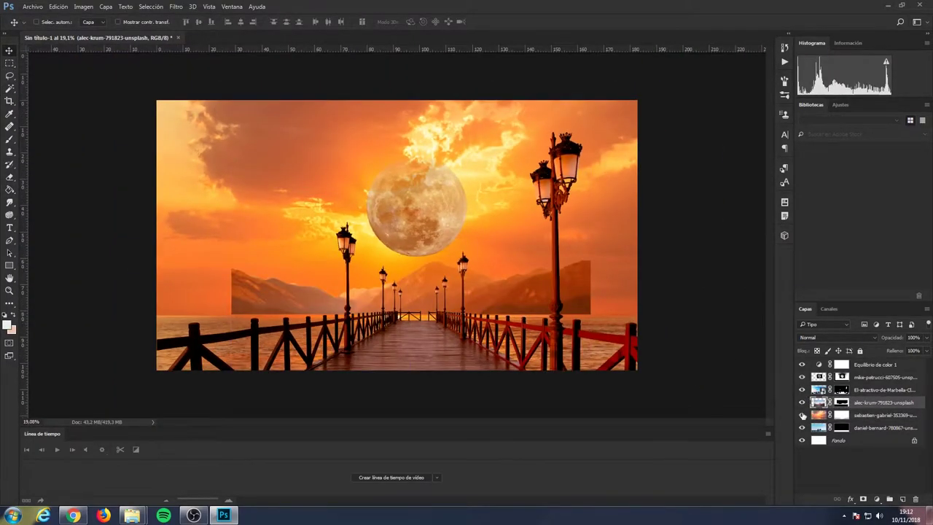
click(820, 415)
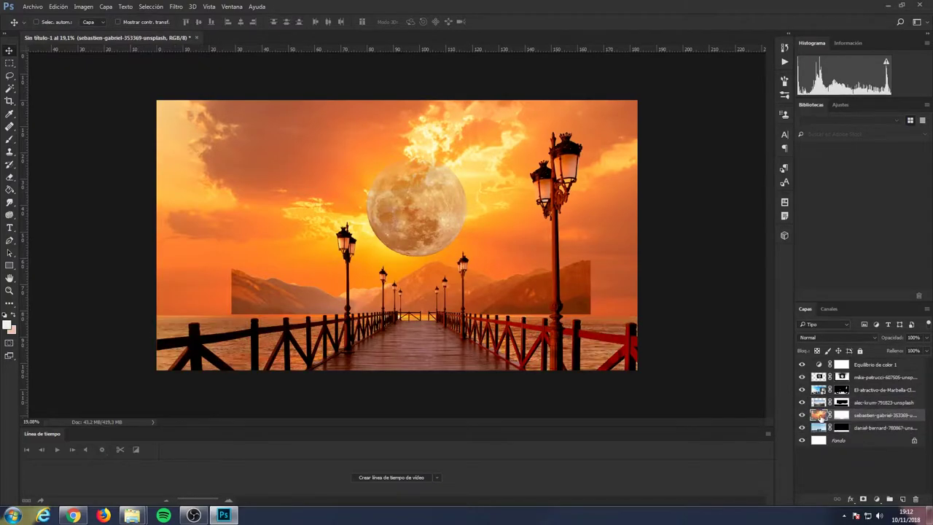
drag(882, 377, 881, 408)
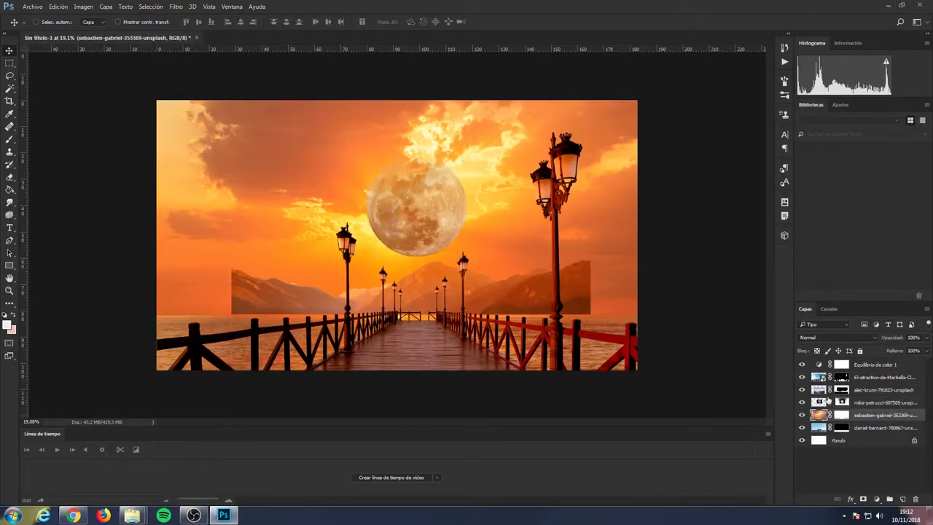
drag(540, 292, 590, 326)
drag(515, 307, 515, 311)
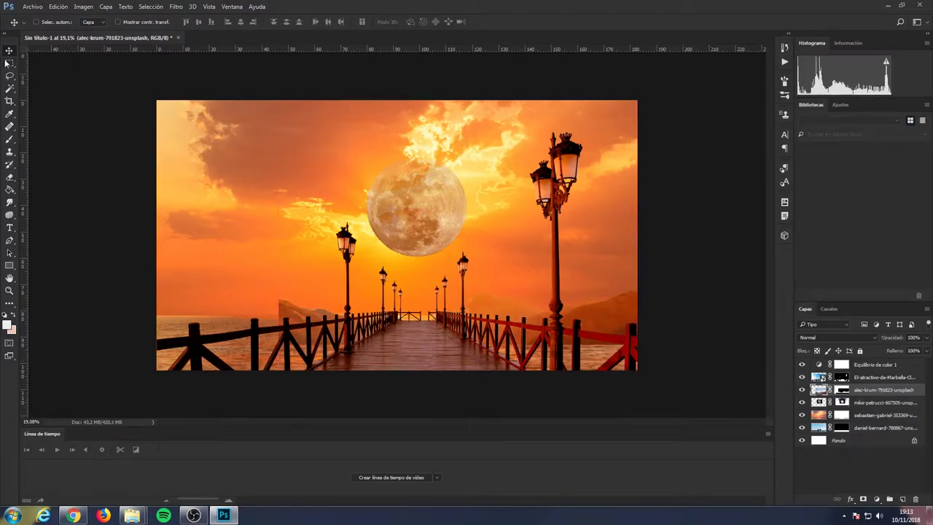
- Fill a rectangular selection on the mountain mask with black to hide part of the mountains
key(g)
key(m)
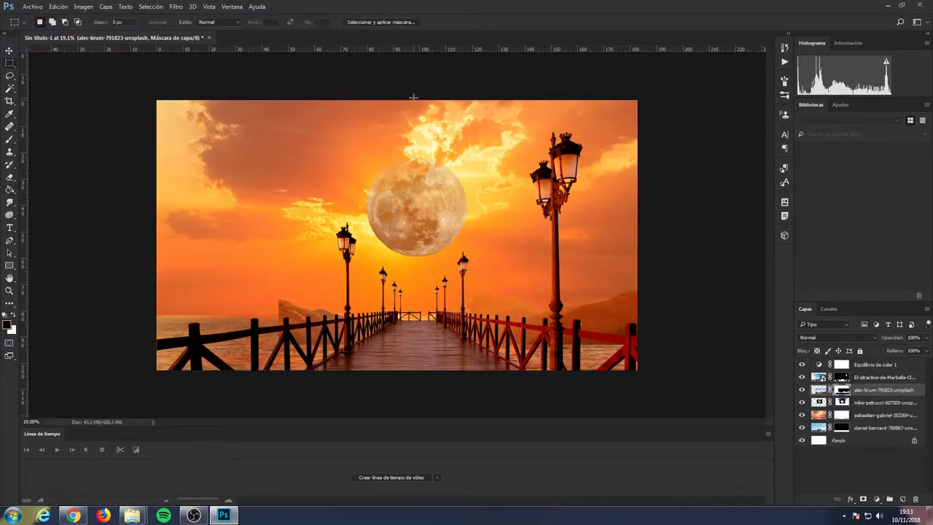
key(ctrl+BackSpace)
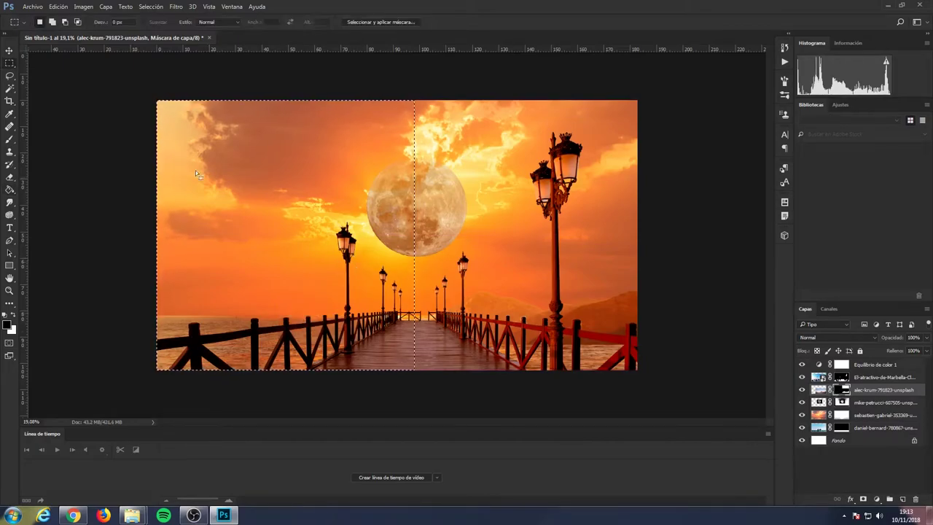
key(ctrl+d)
- Drag the mountains right and down so ridges run from mid-left to the right edge
key(v)
scroll(570, 336, up, 3)
mouse_move(524, 337)
mouse_down()
mouse_move(570, 336)
mouse_move(512, 301)
mouse_up()
scroll(570, 337, down, 3)
mouse_move(512, 302)
mouse_down()
mouse_move(627, 295)
mouse_move(637, 266)
mouse_up()
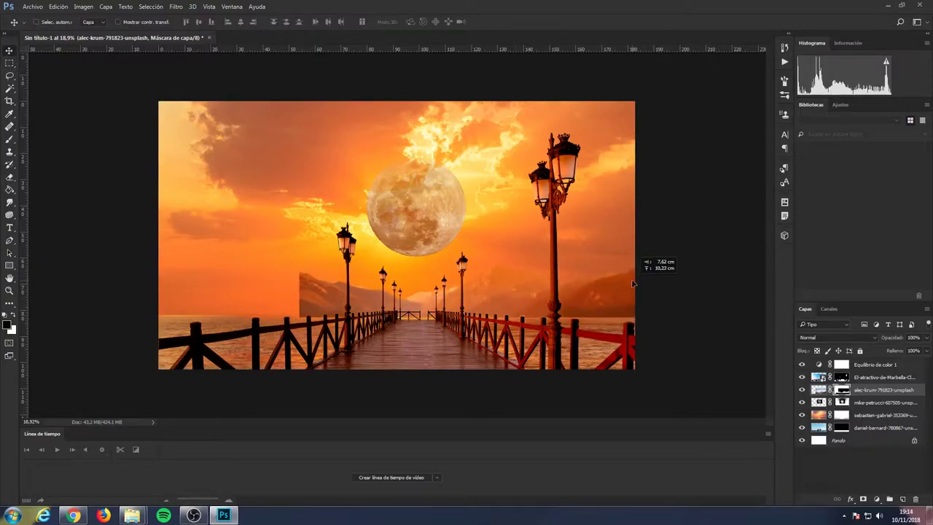
scroll(510, 275, up, 5)
key(w)
click(426, 271)
- Lasso-select the hard-edged mountain area along the pier
scroll(427, 272, down, 3)
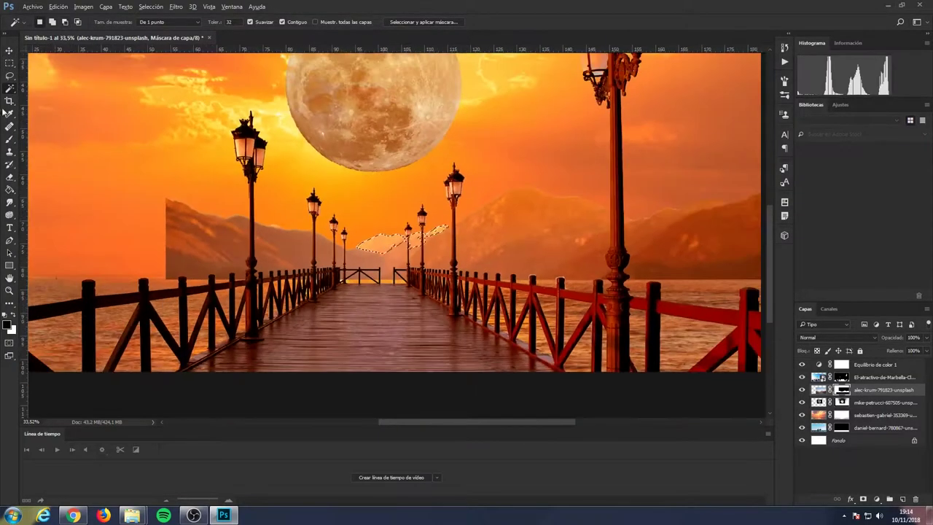
key(l)
drag(379, 167, 124, 284)
scroll(492, 203, up, 3)
drag(492, 202, 305, 328)
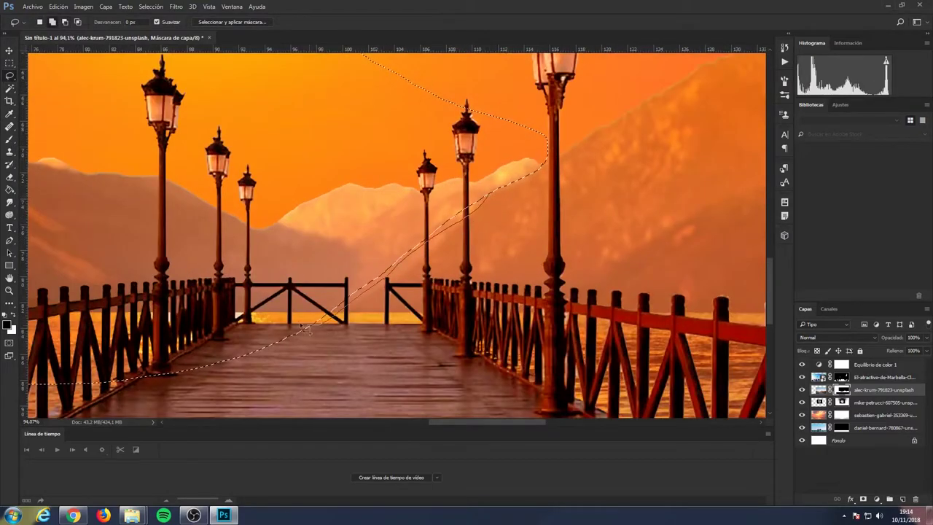
scroll(417, 261, down, 5)
- Magic Wand-select the sky above the ridge and Paint Bucket-fill the mountain mask
key(m)
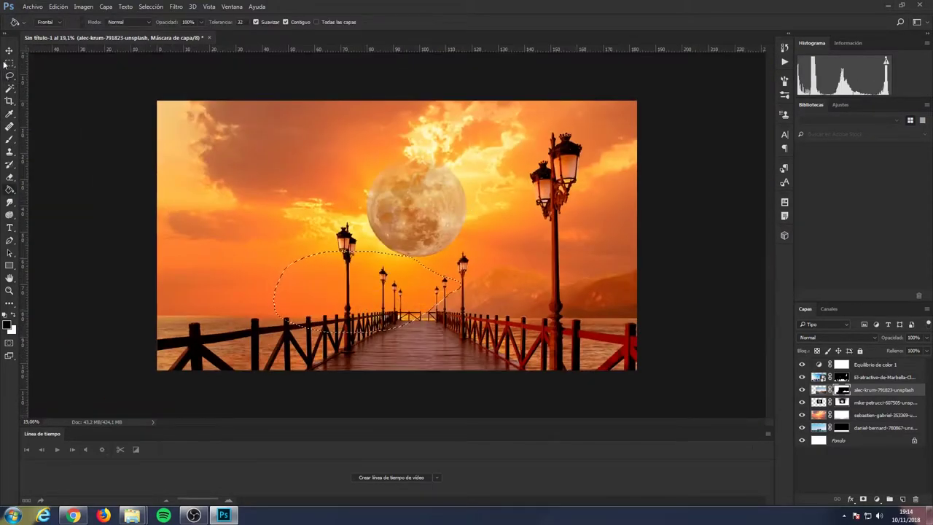
scroll(598, 277, up, 3)
scroll(599, 278, up, 2)
key(w)
click(451, 281)
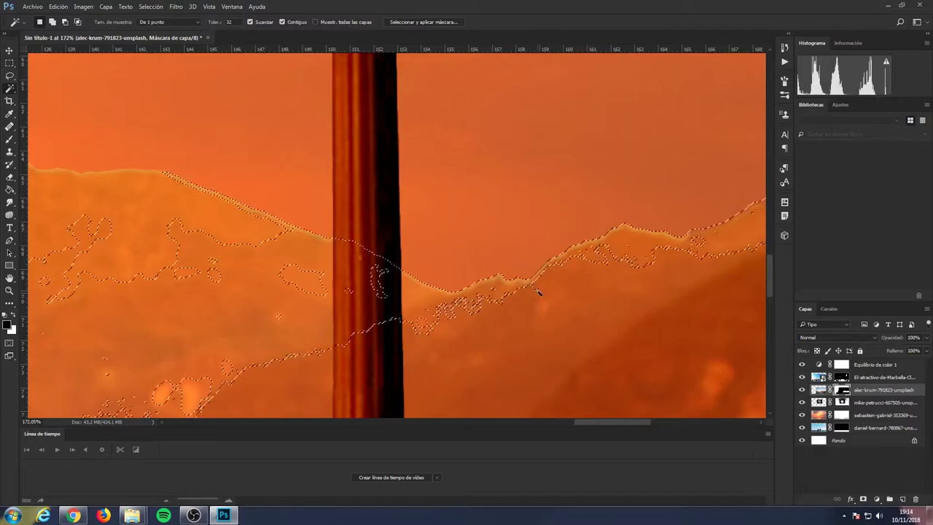
scroll(451, 281, down, 1)
scroll(537, 265, up, 2)
scroll(590, 246, up, 1)
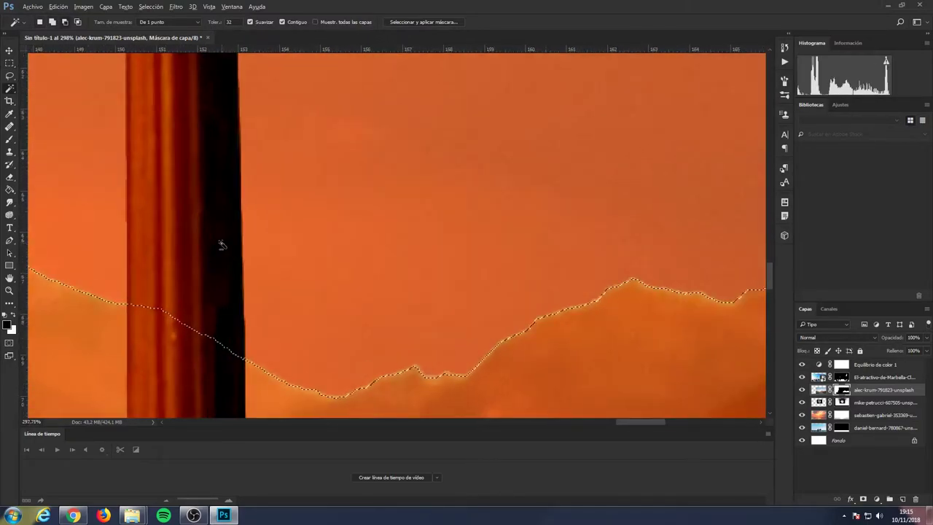
key(g)
scroll(393, 371, up, 1)
scroll(394, 371, down, 5)
- Duplicate the mountain layer, flip the copy horizontally, and move it to the left edge
key(m)
click(819, 390)
right_click(818, 390)
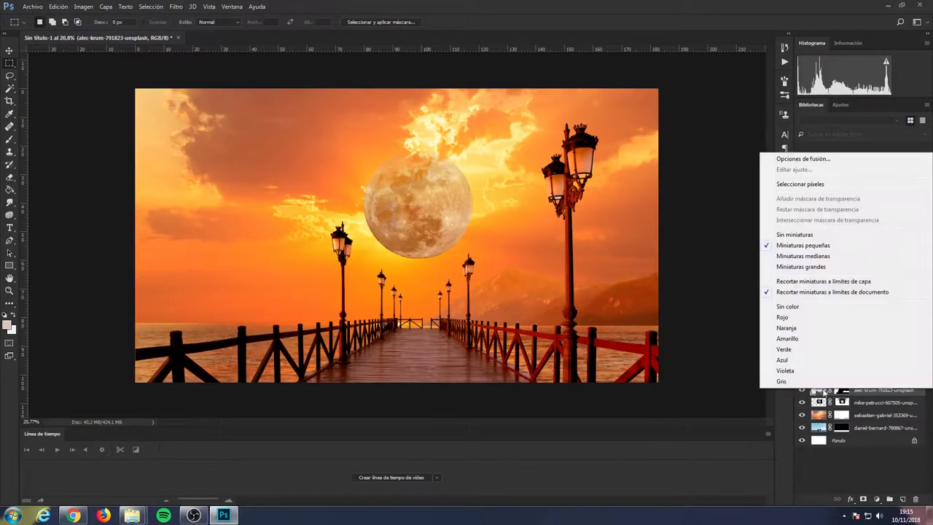
key(Escape)
drag(817, 390, 902, 499)
click(59, 6)
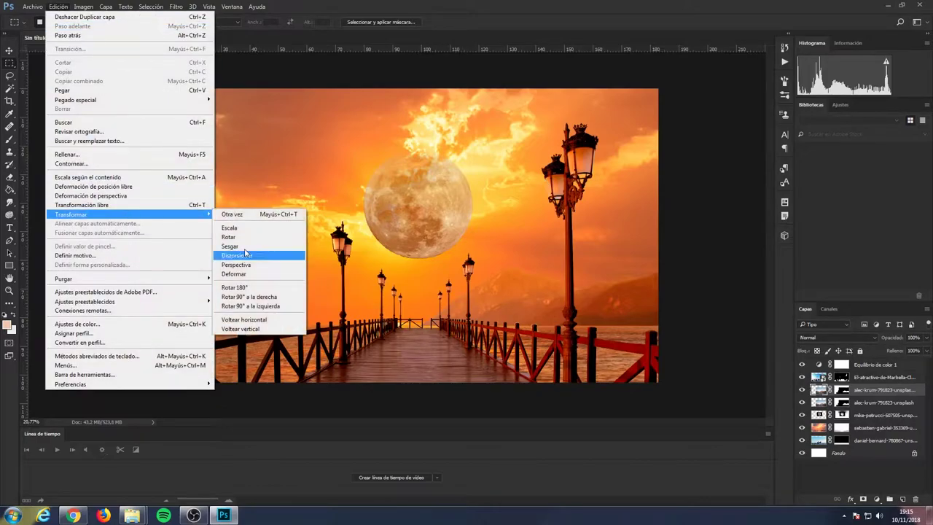
click(258, 321)
click(9, 50)
drag(454, 309, 285, 310)
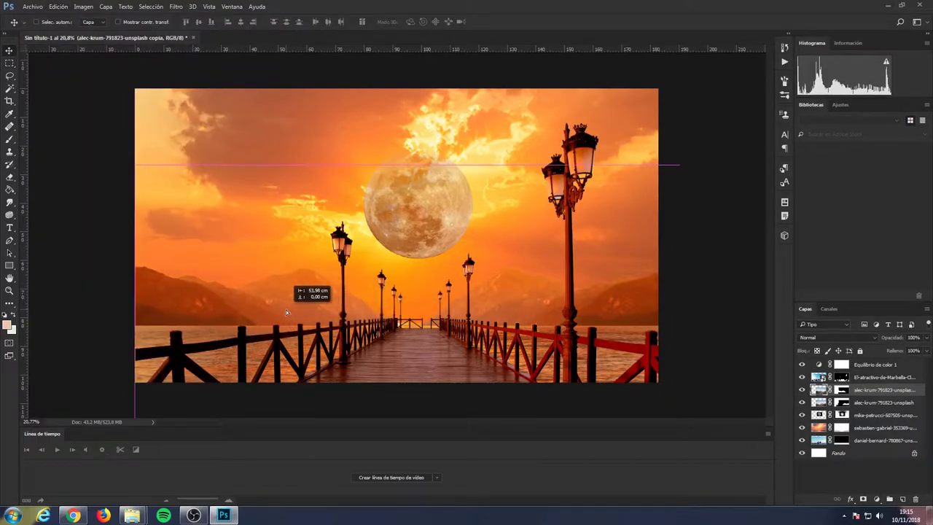
- Free Transform the bottom background photo layer
click(884, 440)
alt+click(801, 440)
alt+click(801, 441)
click(58, 7)
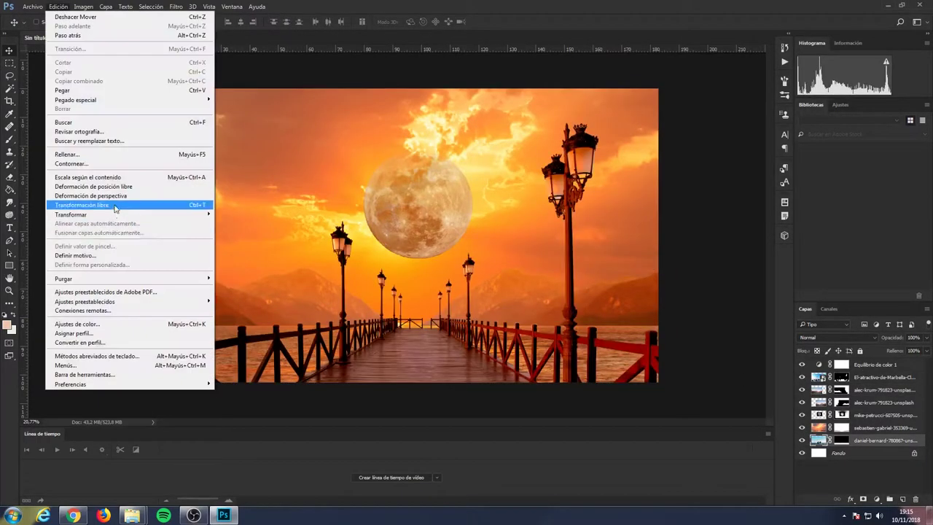
click(44, 203)
key(Return)
click(884, 377)
- Free Transform the Marbella photo layer
click(58, 6)
click(43, 202)
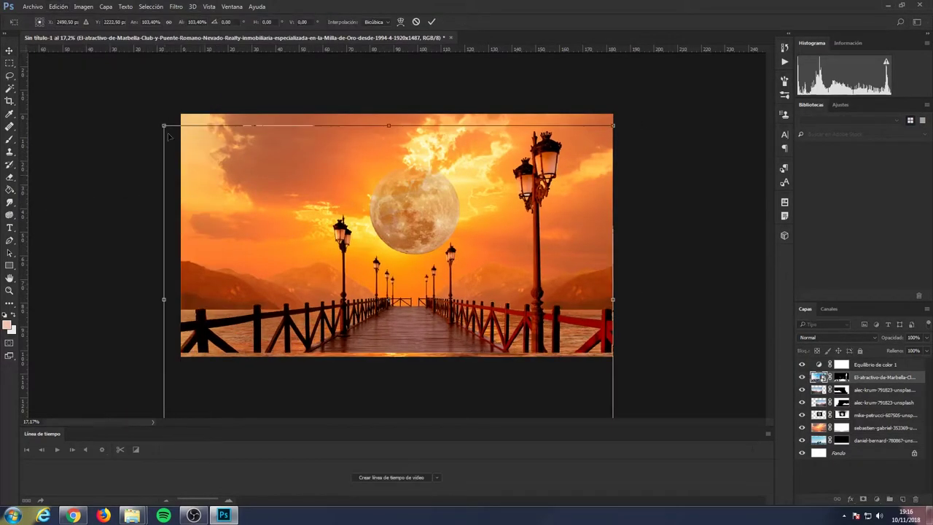
scroll(389, 383, up, 5)
scroll(388, 383, down, 5)
key(Return)
click(884, 427)
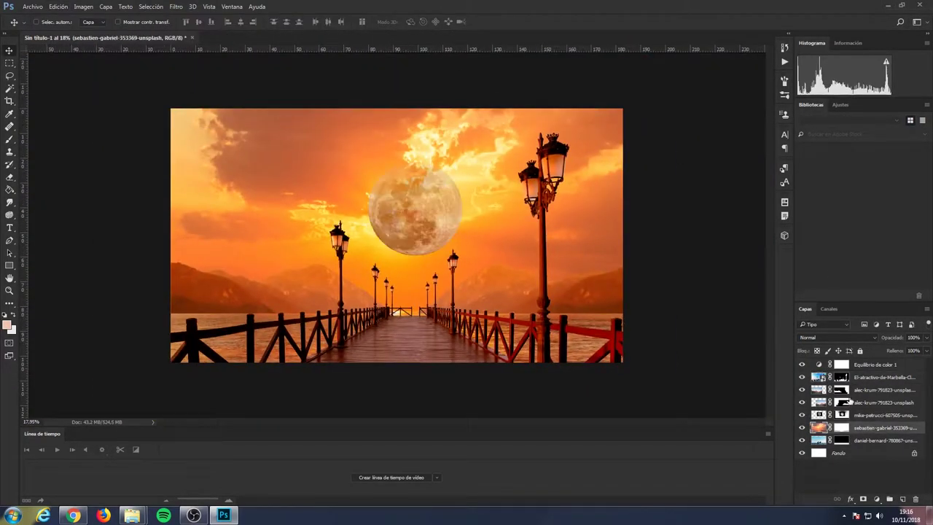
- Lower both mountain layers toward the horizon
scroll(537, 299, up, 3)
scroll(663, 288, down, 5)
drag(422, 212, 648, 342)
scroll(646, 332, up, 5)
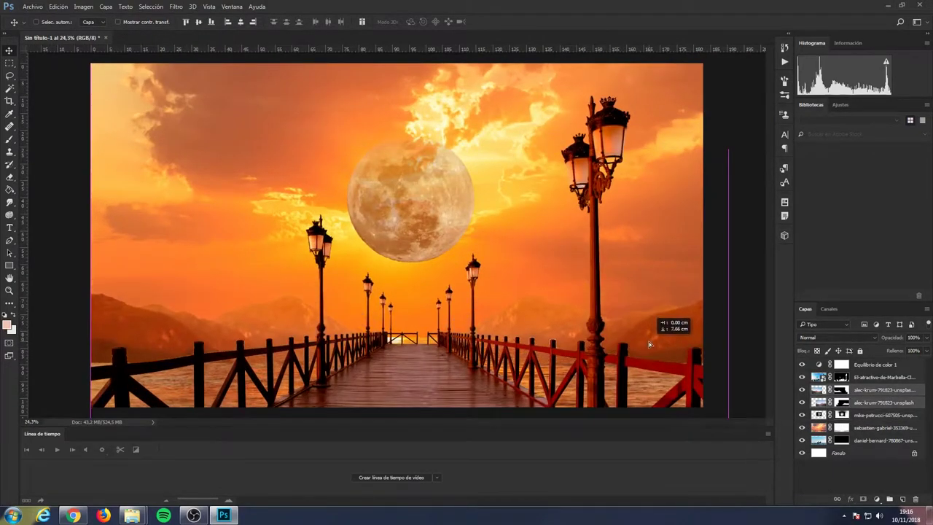
scroll(649, 341, down, 5)
- Marquee-select the pier and water below the horizon
key(m)
scroll(437, 219, up, 6)
drag(755, 98, 2, 415)
scroll(397, 233, up, 4)
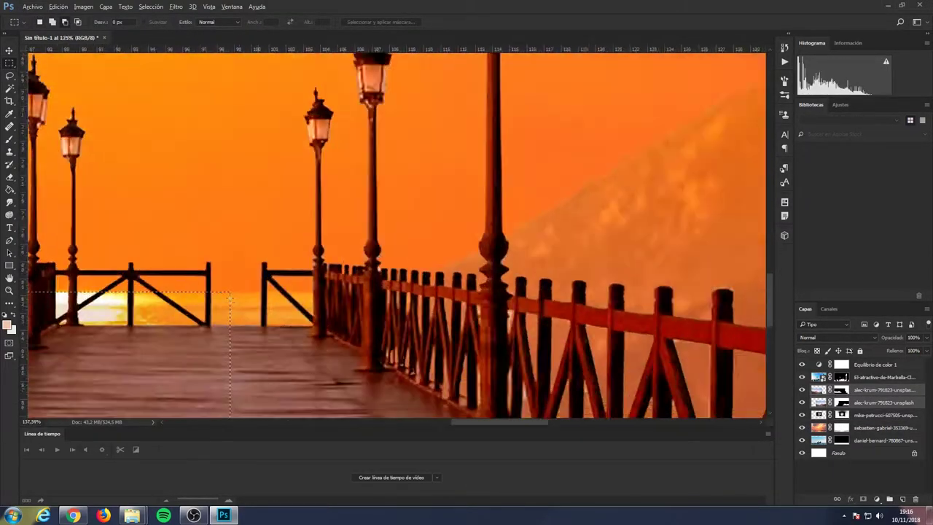
scroll(397, 233, down, 5)
scroll(348, 329, down, 2)
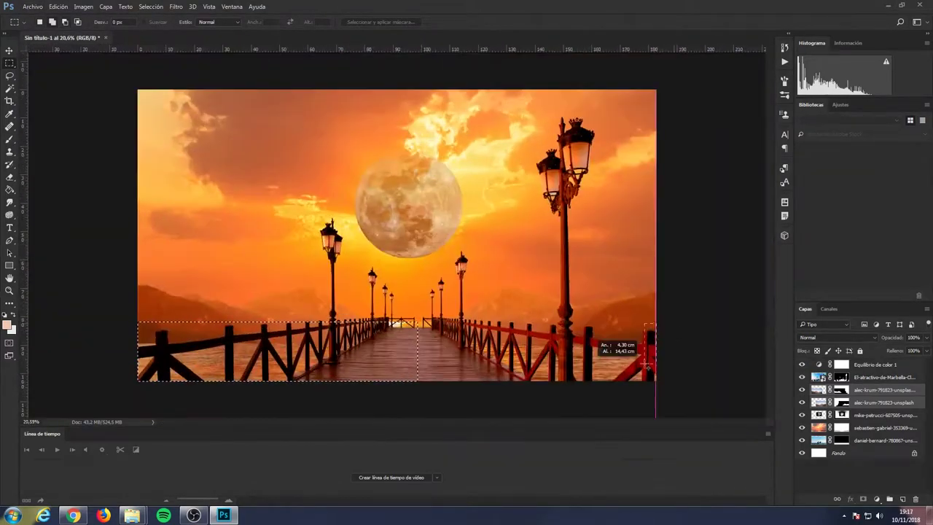
scroll(349, 329, up, 4)
scroll(348, 329, down, 3)
scroll(348, 329, up, 8)
scroll(666, 239, down, 6)
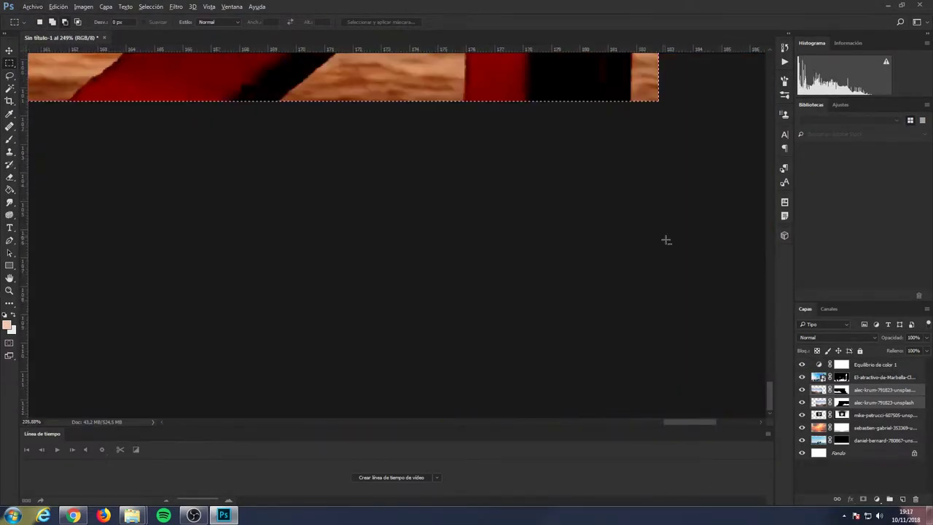
scroll(666, 240, up, 2)
- Paint Bucket-fill black on the original and copied mountain masks below the horizon
key(g)
click(820, 406)
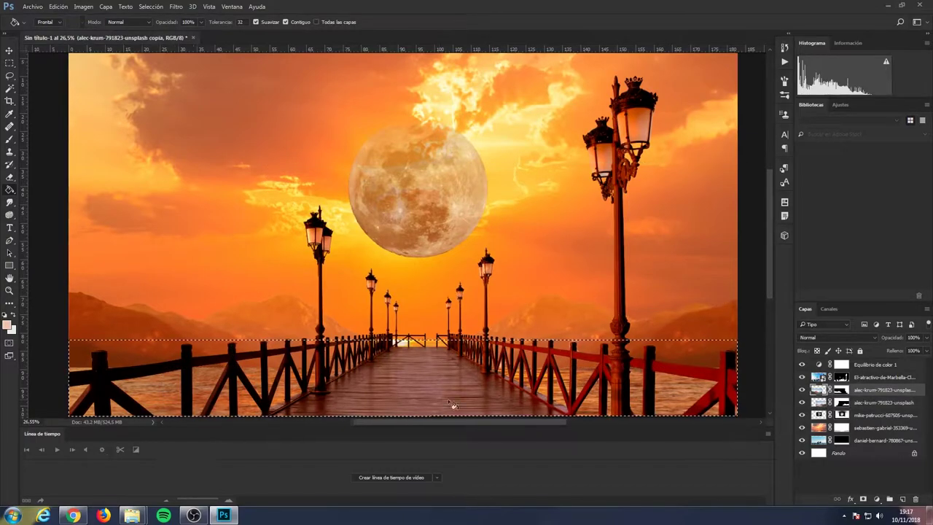
click(844, 405)
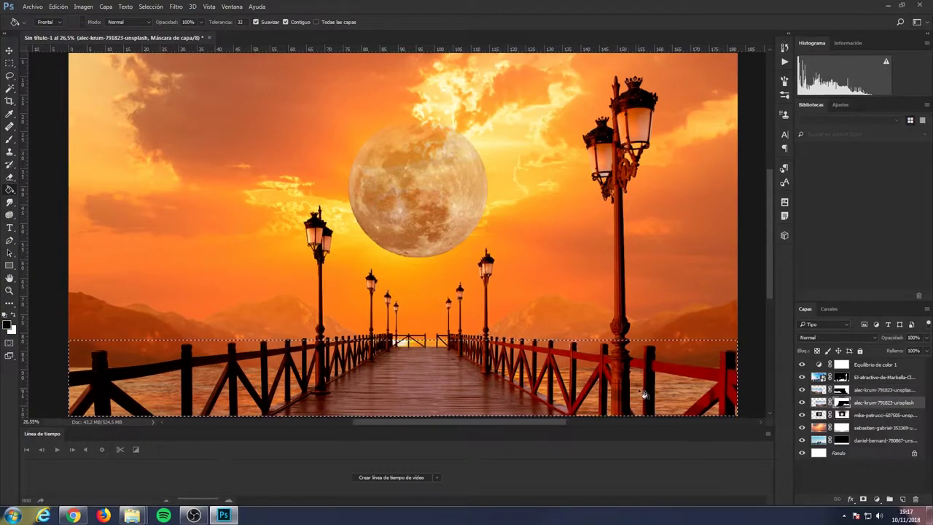
click(481, 348)
click(882, 390)
key(m)
click(284, 297)
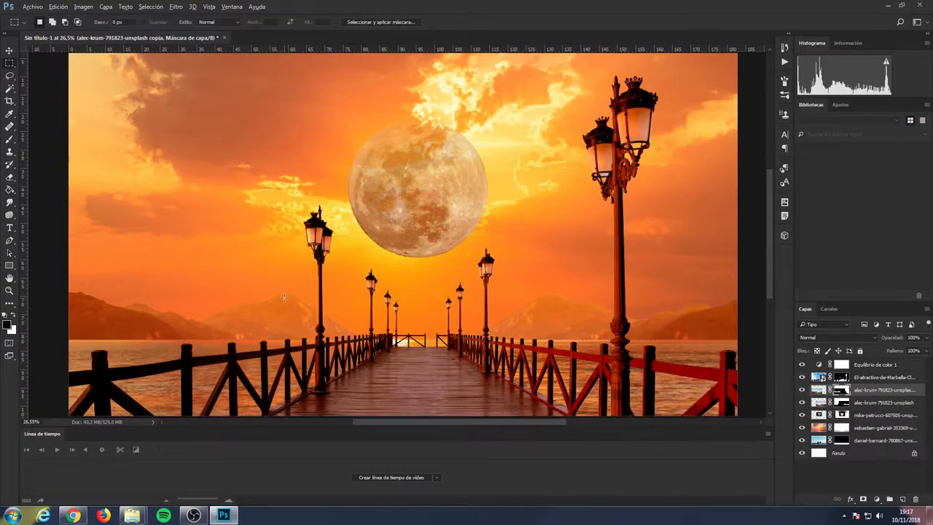
scroll(284, 297, down, 2)
scroll(284, 298, down, 2)
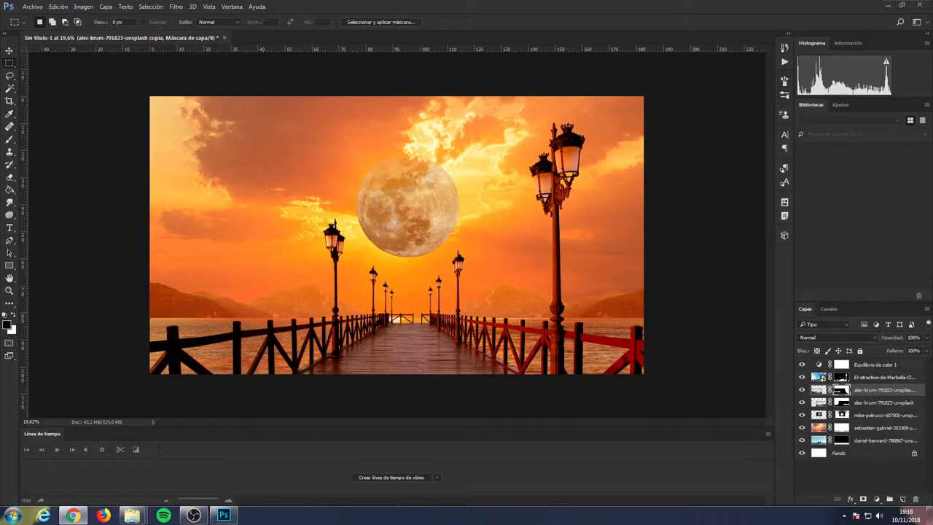
- Set the mountain copy's blend mode to Luz fuerte and the original mountain layer's to Luz suave
click(862, 337)
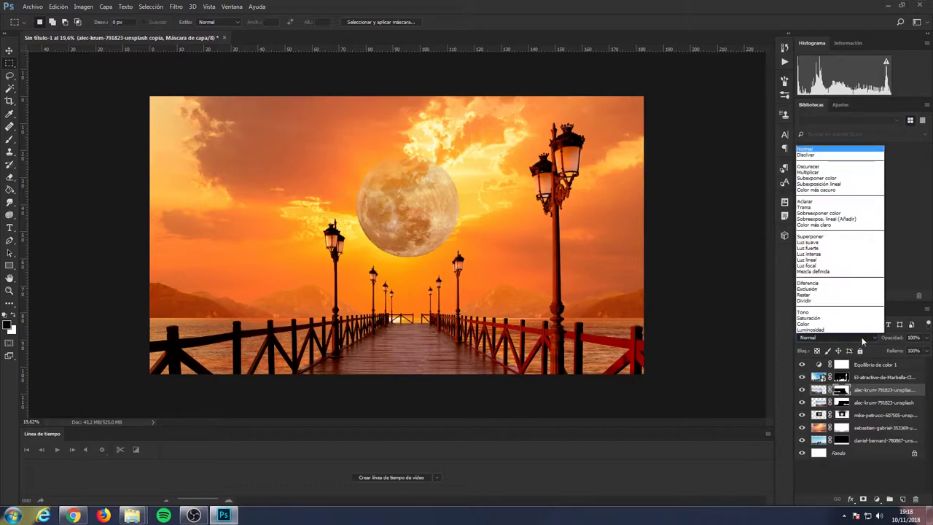
click(859, 250)
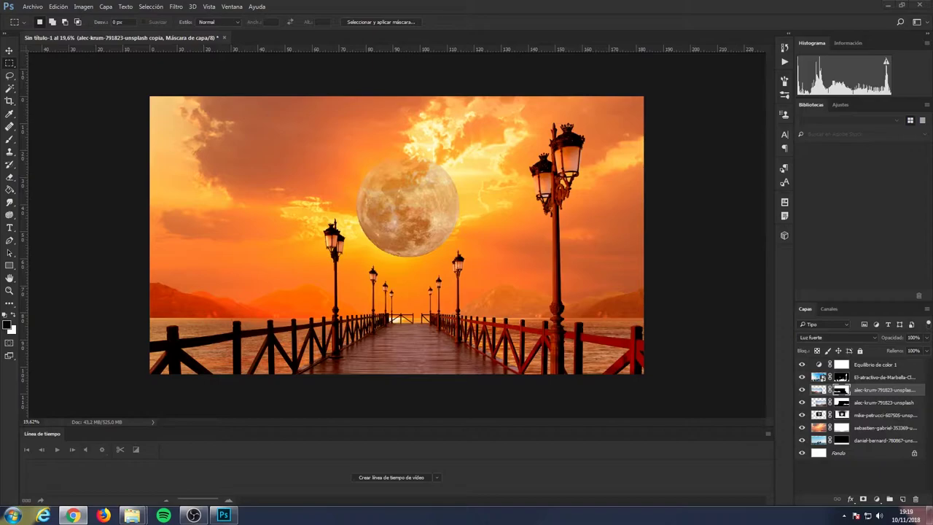
click(838, 337)
click(878, 314)
click(881, 402)
click(838, 337)
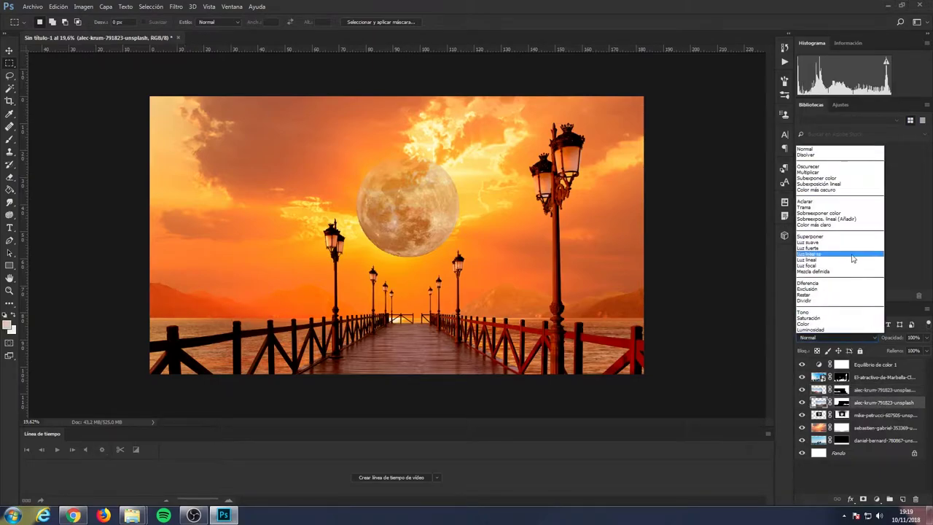
click(846, 242)
- Drag Equilibrio de color 1 below the mountain layers in the layer stack
scroll(360, 341, up, 3)
scroll(360, 342, down, 4)
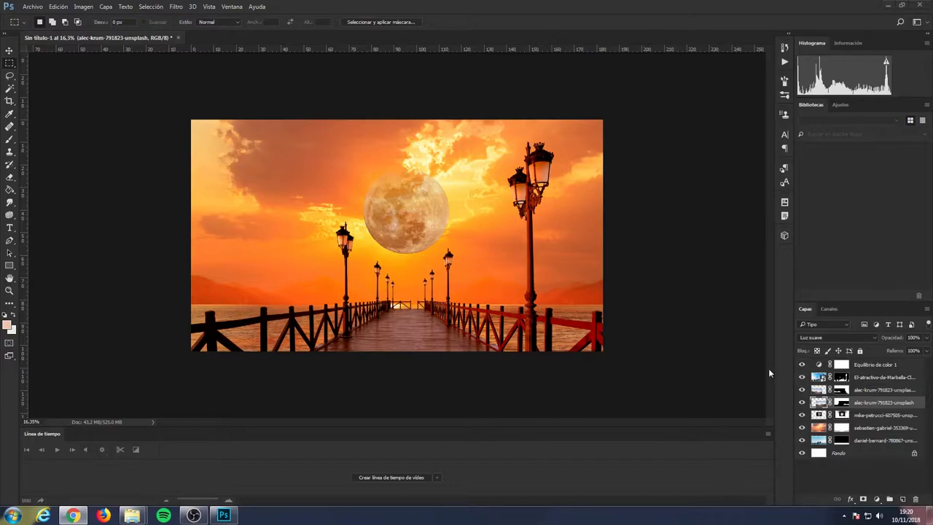
drag(883, 364, 882, 413)
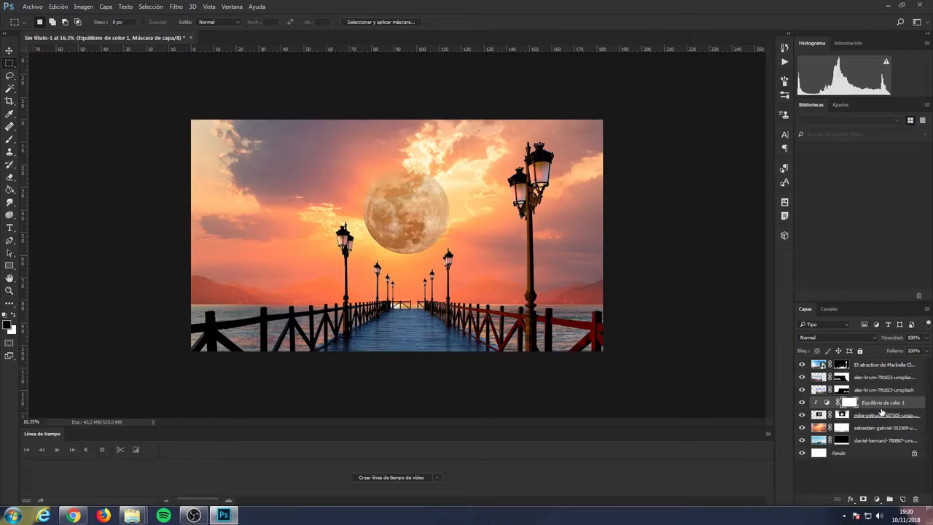
- Apply a Gaussian blur with a 5,6 radius to the sebastien-gabriel sky layer
click(855, 430)
click(176, 7)
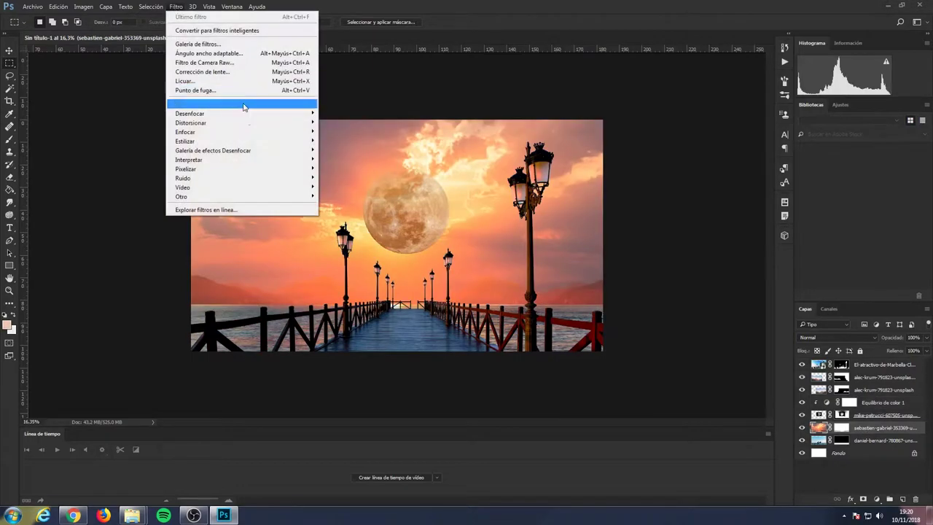
click(139, 177)
drag(685, 315, 667, 313)
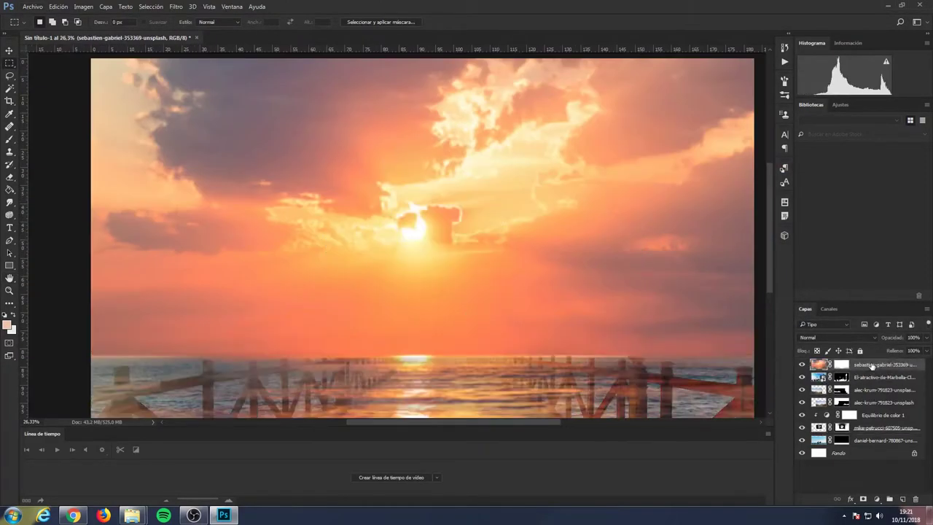
scroll(416, 271, up, 5)
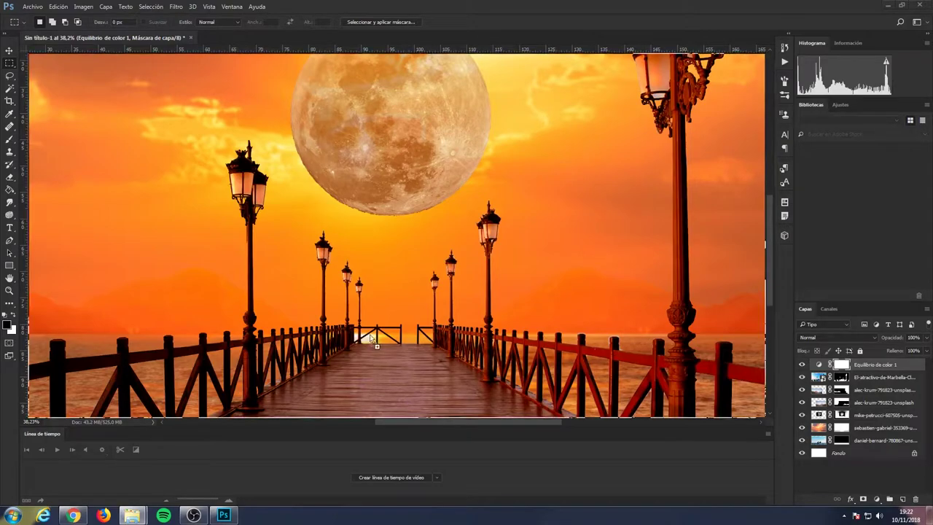
- Commit the placed dark sunset photo and mask it out over the lower half
key(Return)
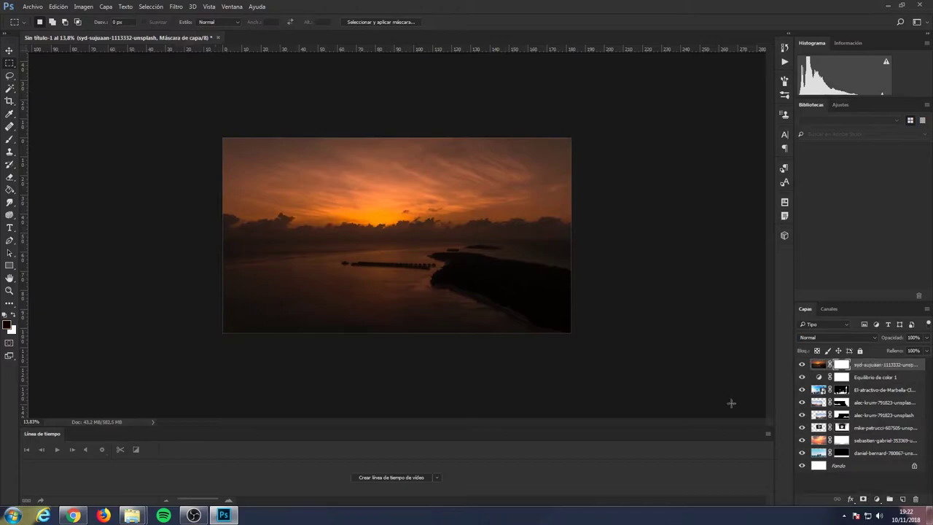
click(10, 139)
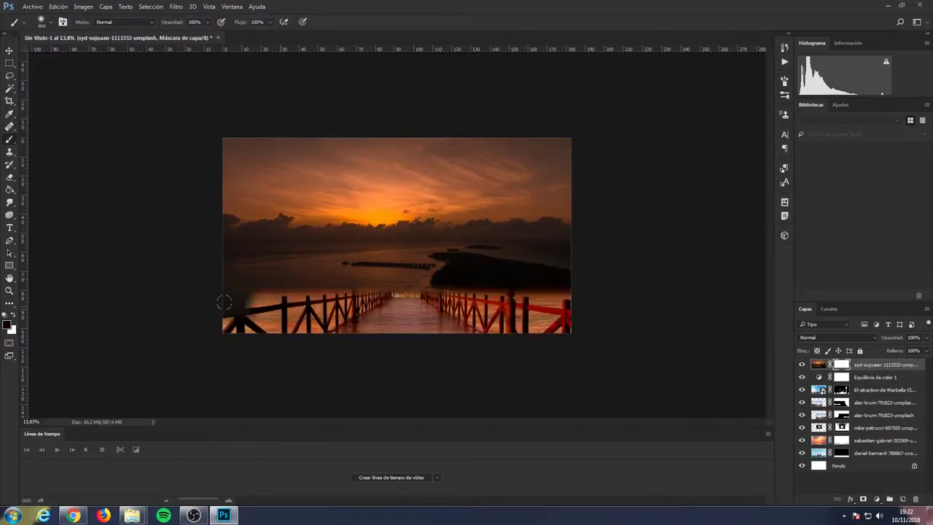
drag(233, 314, 568, 277)
- Drop the dark sunset layer below the moon, nudge it down, and soften the upper sky on its mask
drag(831, 403, 829, 427)
key(v)
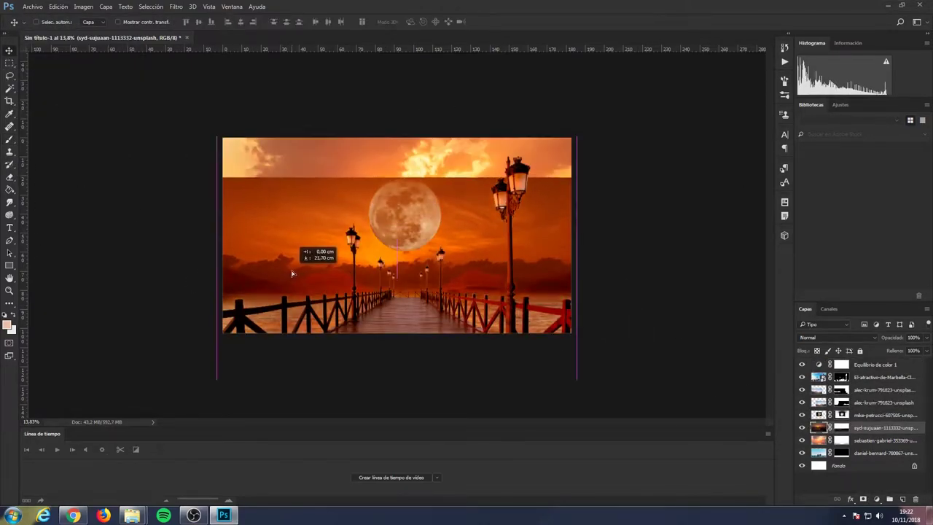
drag(292, 260, 291, 270)
key(b)
drag(246, 190, 241, 235)
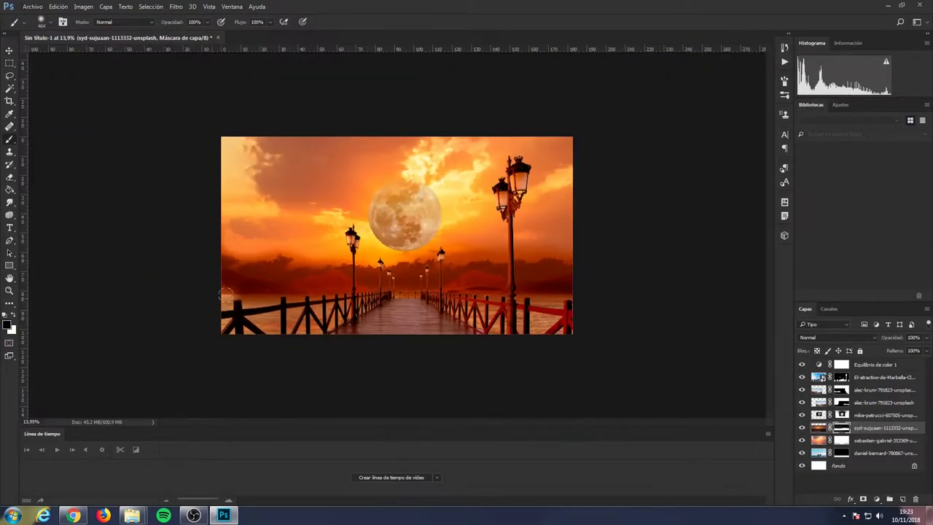
key(v)
- Set the dark sunset layer's blend mode to Superponer
click(868, 338)
click(849, 236)
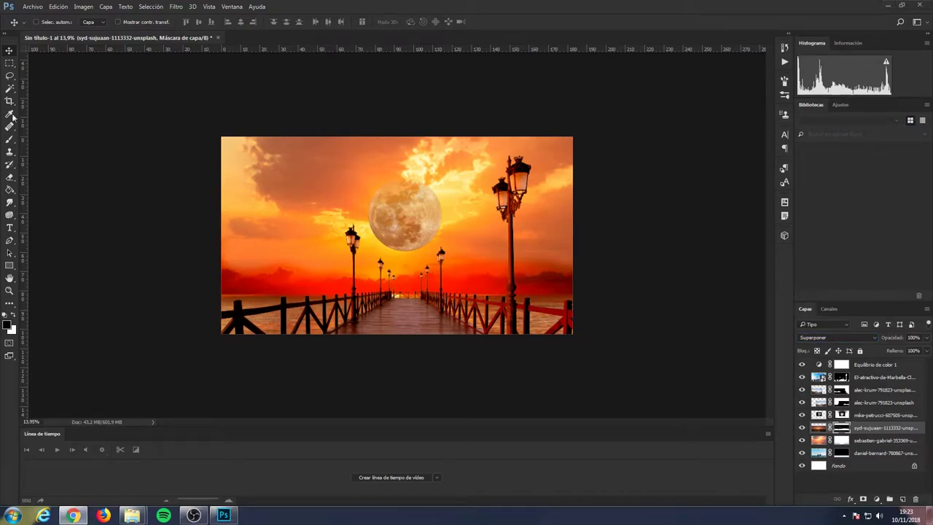
key(b)
scroll(554, 240, up, 2)
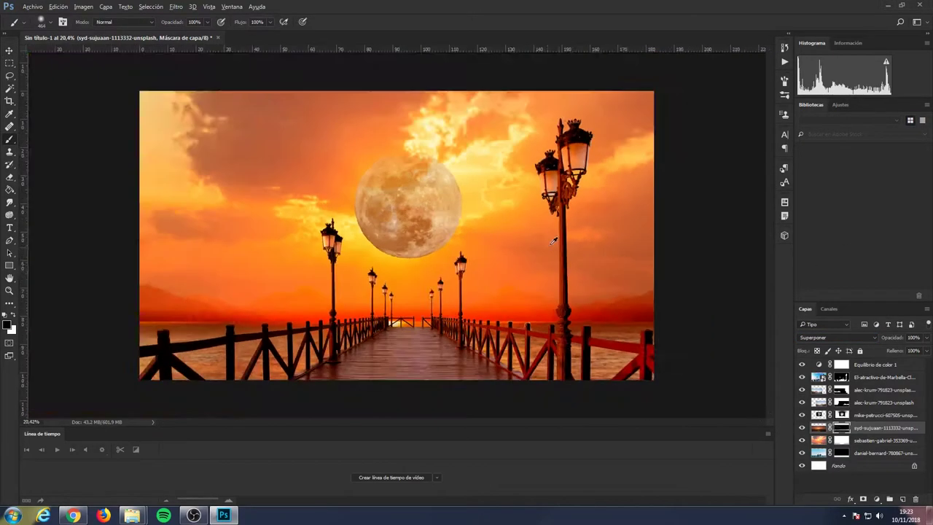
key(v)
scroll(287, 292, up, 2)
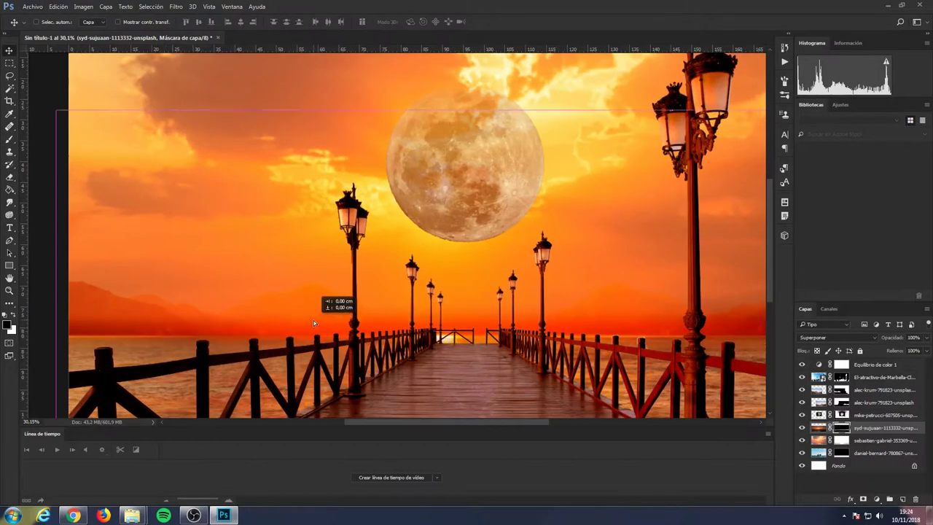
drag(313, 323, 314, 324)
- Change the dark sunset layer's blend mode to Luz suave
click(10, 140)
scroll(529, 264, right, 3)
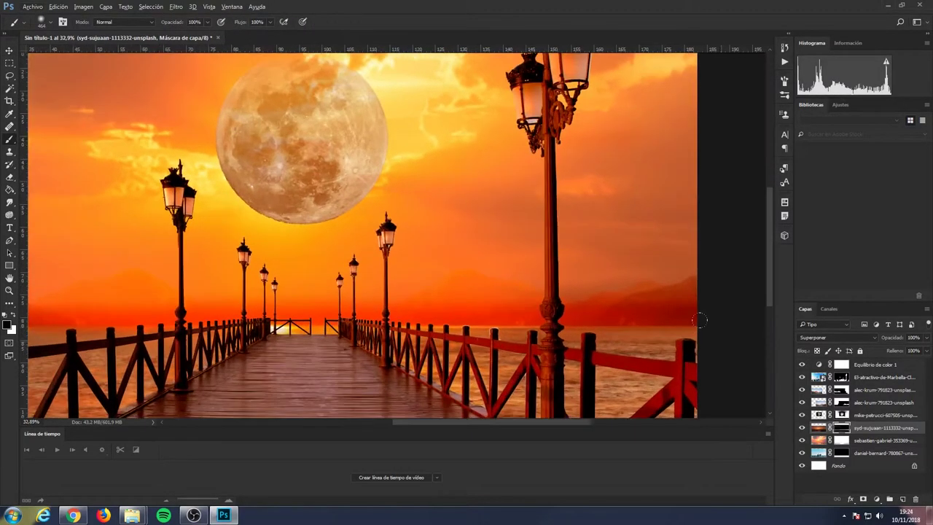
scroll(530, 263, down, 2)
scroll(529, 263, down, 2)
scroll(530, 264, up, 2)
click(827, 338)
click(833, 261)
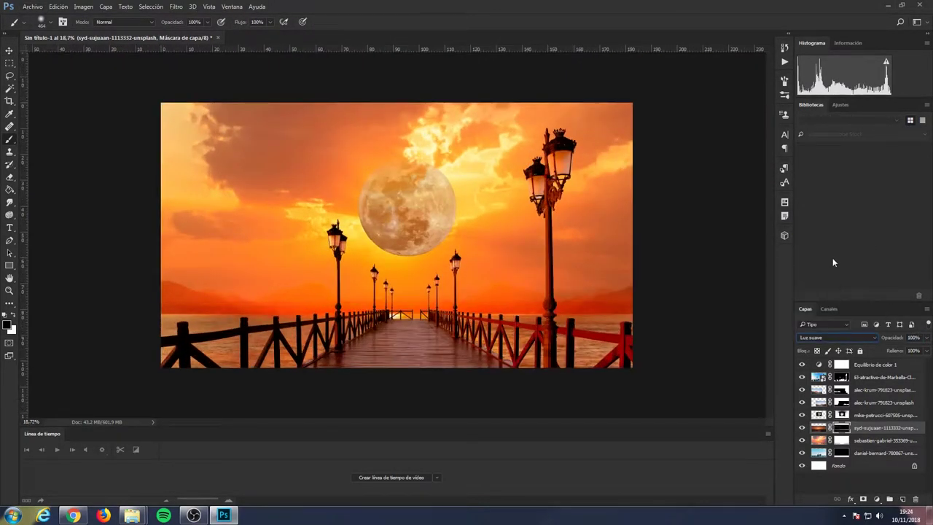
- Select the moon layer and reset the colours to black and white, dismissing the Gaussian blur dialog
click(885, 415)
click(175, 6)
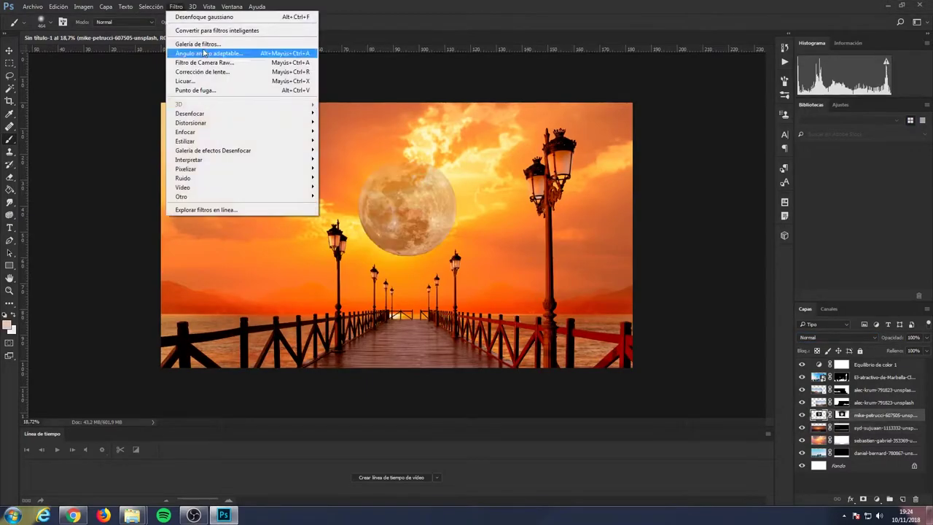
click(204, 18)
key(Return)
key(w)
key(d)
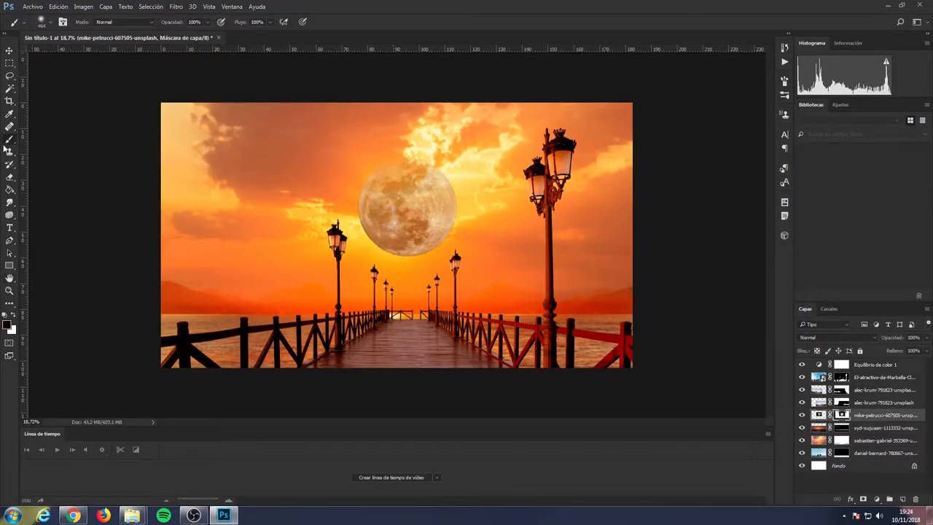
- Clear the old selection and Magic Wand the sky around the moon
scroll(479, 226, up, 3)
scroll(437, 226, up, 2)
scroll(439, 239, down, 2)
scroll(258, 202, up, 5)
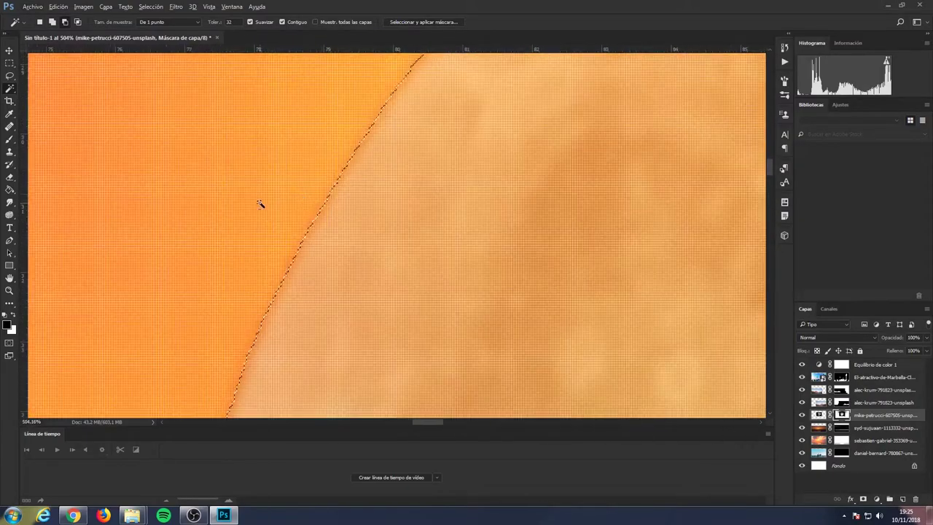
scroll(325, 198, down, 8)
key(ctrl+d)
click(607, 238)
scroll(607, 238, up, 4)
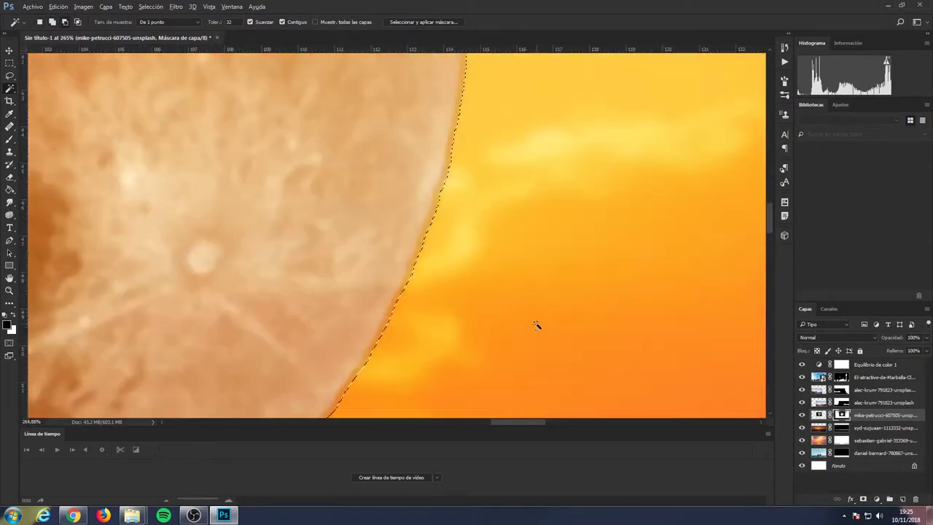
scroll(537, 325, down, 3)
key(g)
scroll(384, 172, up, 3)
scroll(384, 171, down, 5)
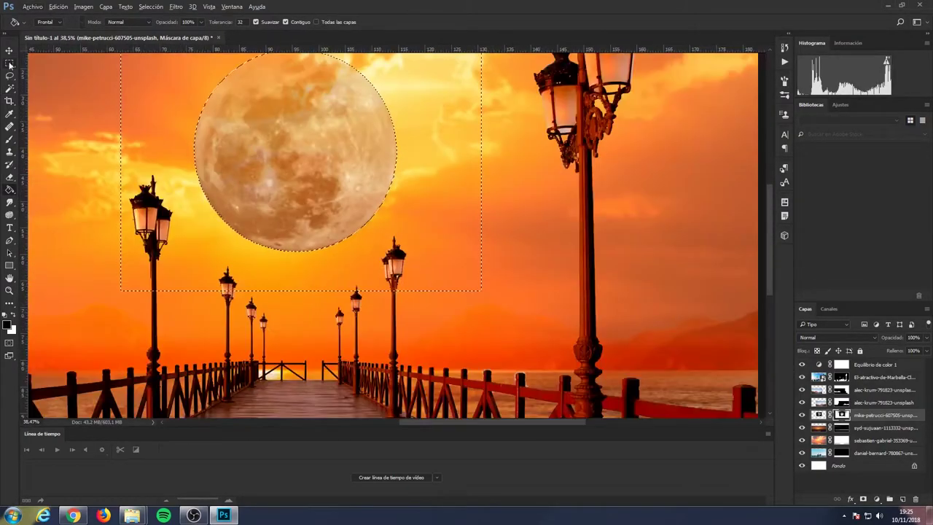
scroll(408, 190, up, 3)
scroll(430, 204, down, 3)
- Refine the moon selection edge in Select and Mask and confirm it
key(alt+ctrl+r)
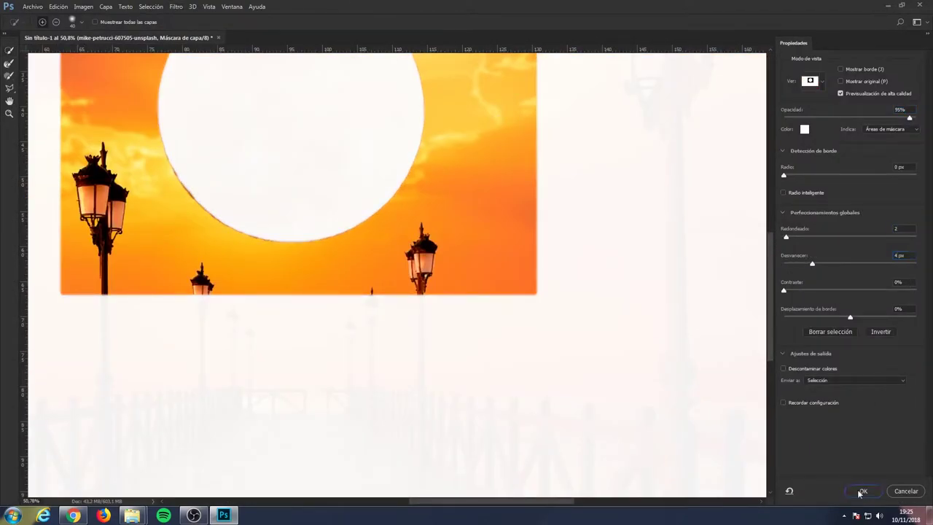
click(862, 490)
scroll(268, 233, up, 3)
scroll(230, 222, up, 1)
scroll(230, 222, down, 2)
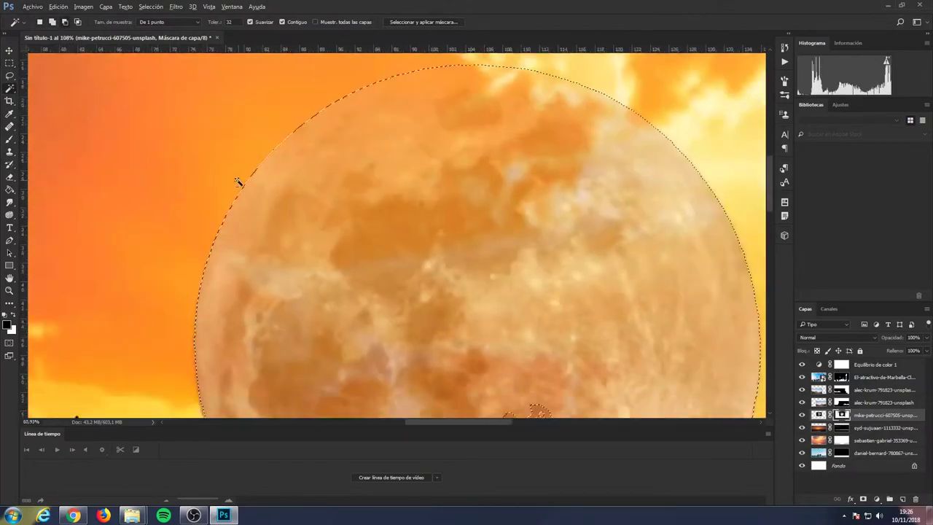
scroll(240, 183, down, 2)
- Lasso-add the moon's lower-left edge to the selection
key(l)
drag(438, 321, 271, 295)
scroll(297, 361, up, 2)
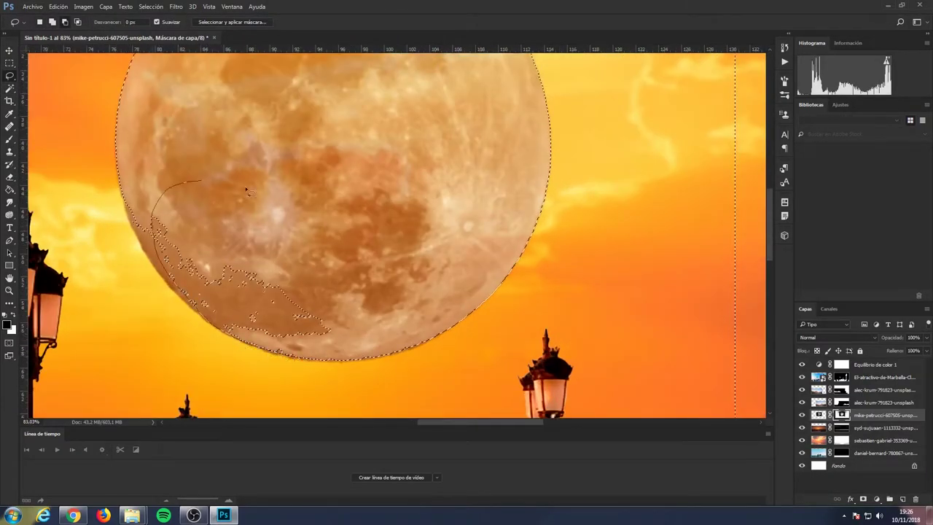
scroll(246, 191, up, 3)
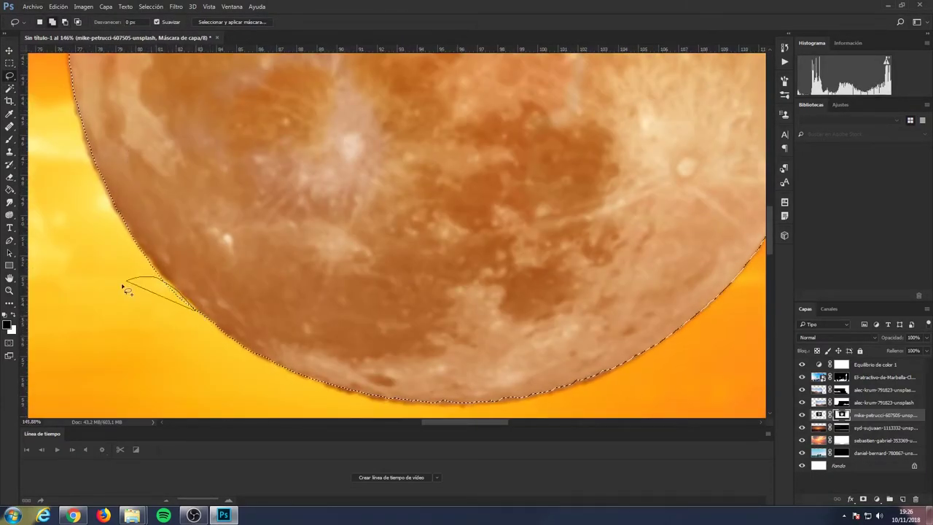
drag(124, 288, 127, 283)
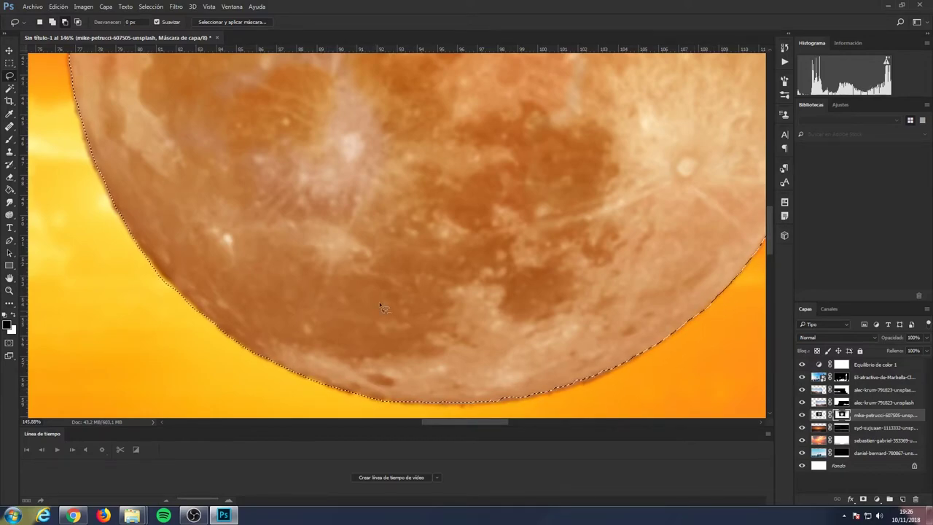
scroll(353, 280, down, 5)
key(g)
- Refine the moon edge again with +100% edge shift and a slight feather
key(w)
scroll(221, 128, down, 2)
scroll(292, 197, up, 8)
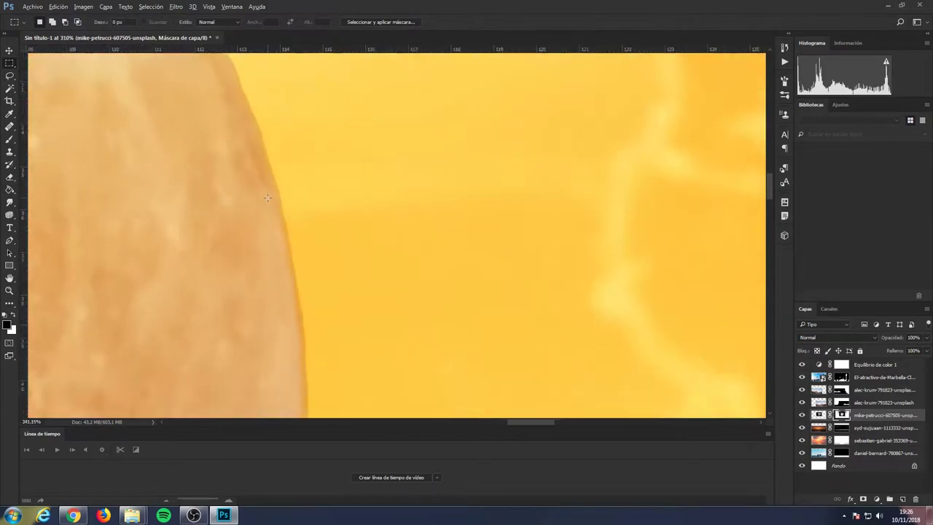
key(ctrl+alt+r)
click(841, 318)
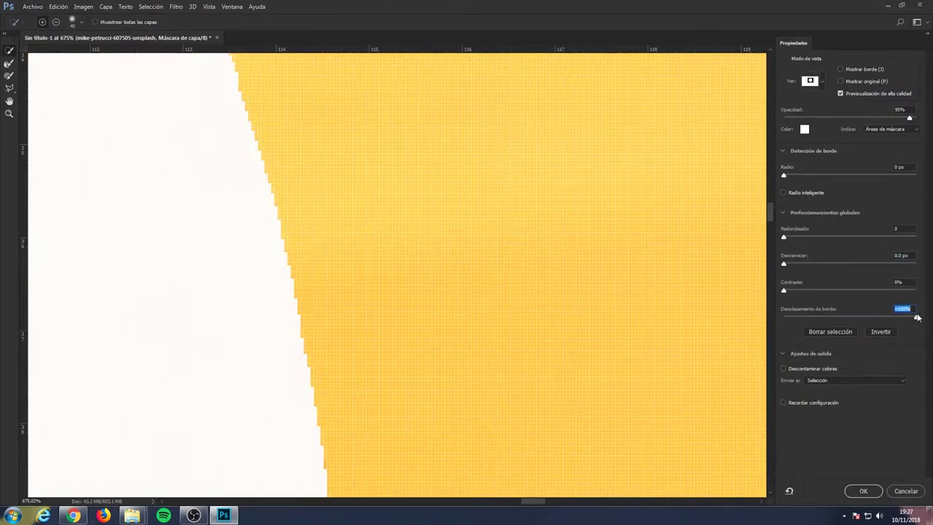
drag(783, 263, 794, 263)
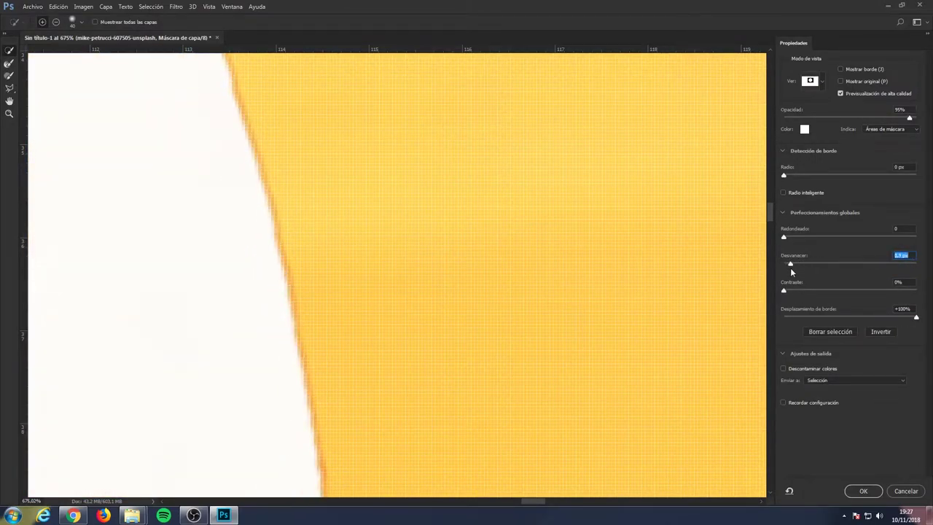
key(Return)
scroll(496, 128, down, 1)
scroll(437, 139, down, 3)
scroll(483, 162, up, 3)
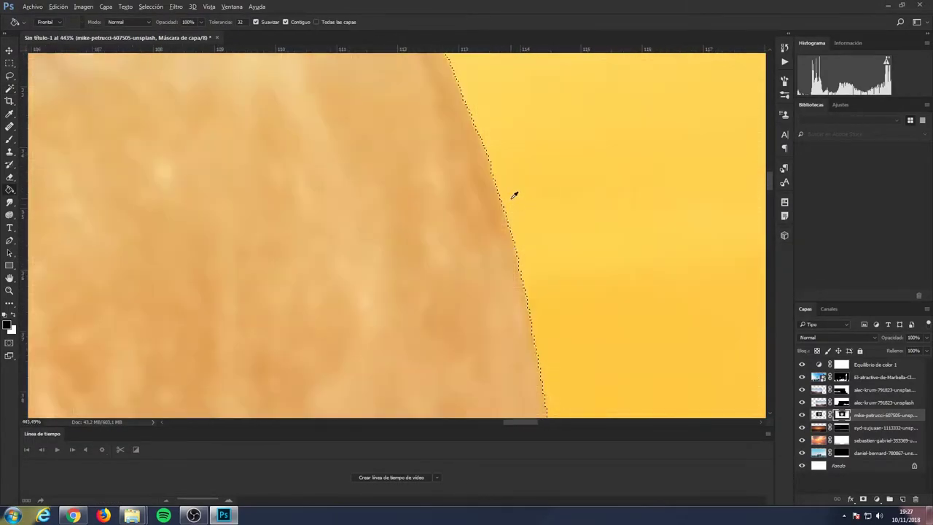
scroll(515, 194, down, 5)
- Deselect and raise the moon layer above both mountain layers
key(m)
key(ctrl+d)
scroll(242, 176, down, 2)
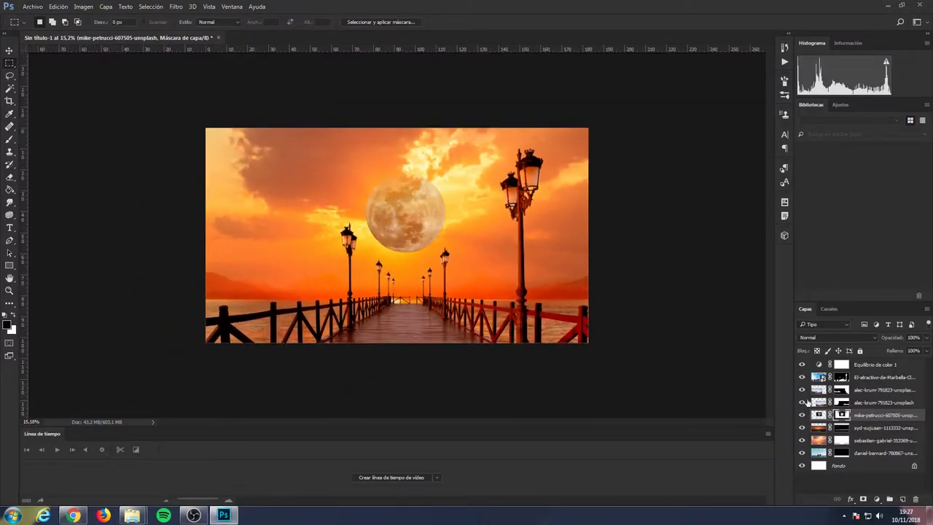
drag(817, 415, 800, 392)
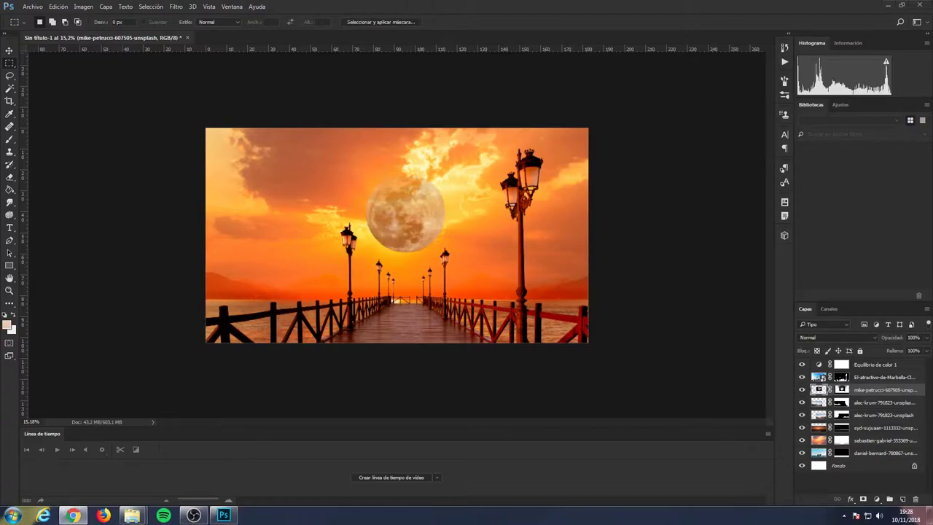
- Place the zbynek-burival pink cloud photo, stretch it upward over the sky, and add a mask
drag(464, 252, 463, 361)
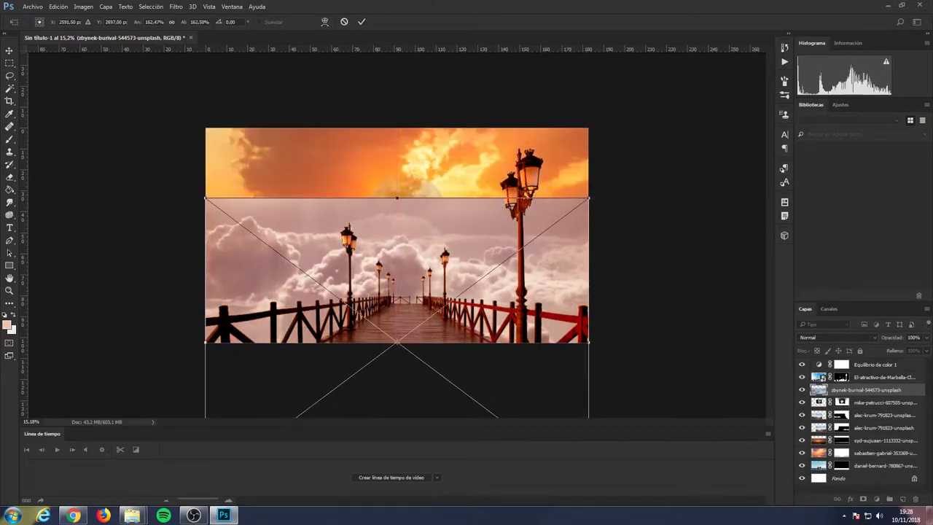
drag(588, 197, 588, 138)
click(362, 21)
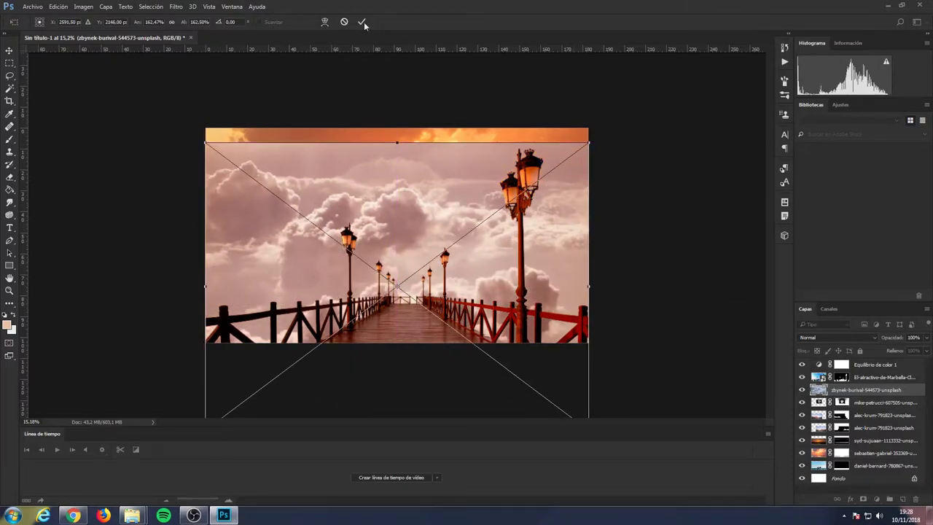
key(m)
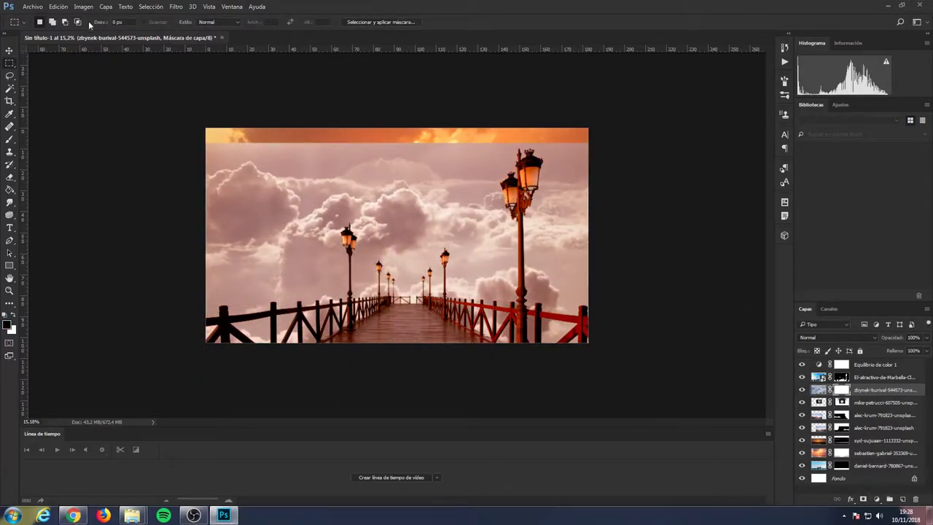
- Brush the cloud mask to reveal orange sunset at the top, along the ridge and near the right lamp
key(b)
drag(187, 327, 154, 310)
drag(583, 150, 235, 146)
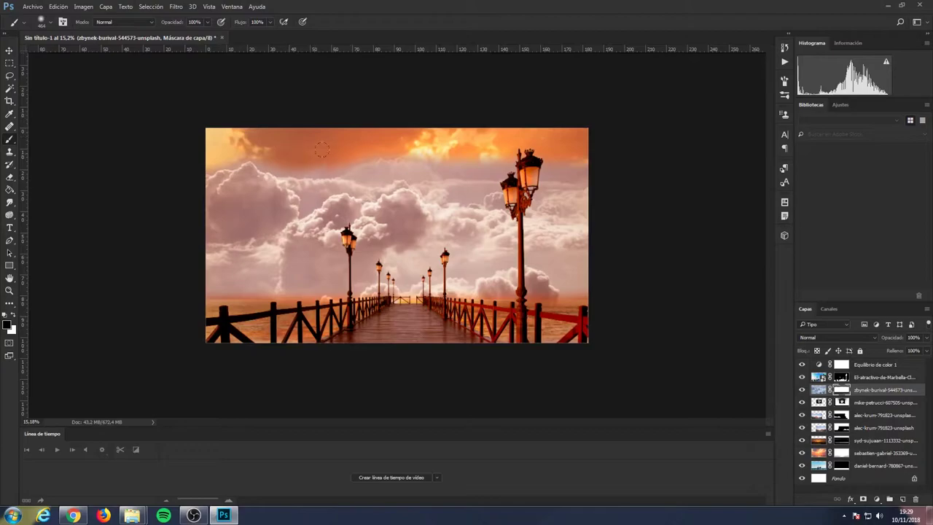
drag(321, 149, 503, 164)
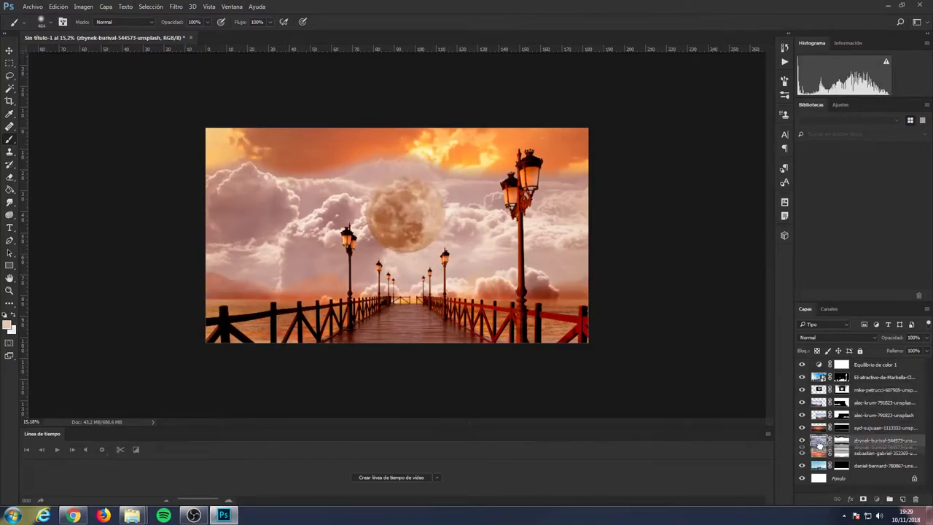
scroll(207, 326, up, 2)
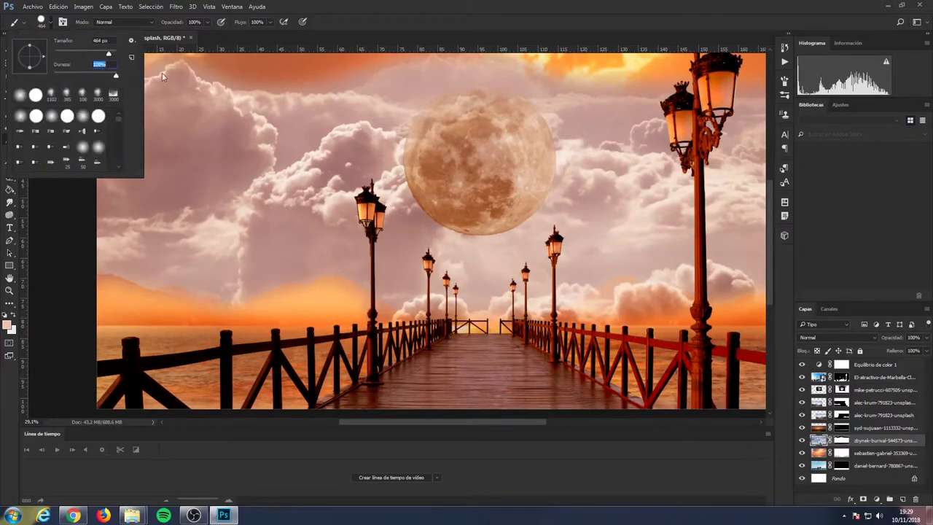
scroll(83, 298, up, 5)
drag(84, 298, 619, 284)
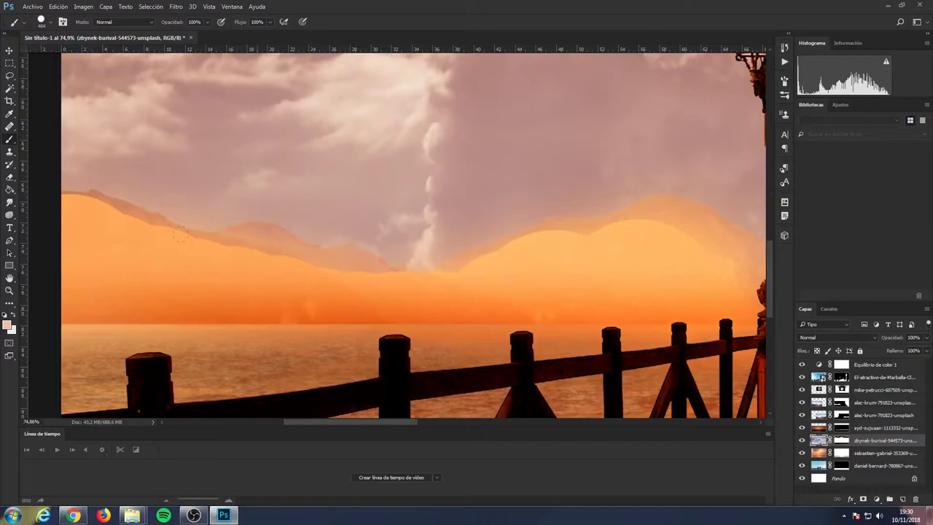
scroll(492, 233, down, 4)
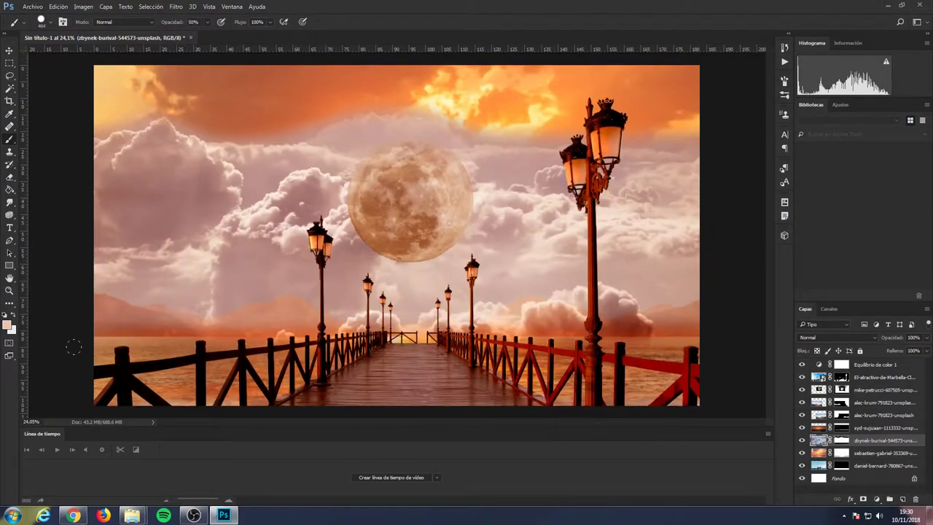
drag(634, 401, 604, 321)
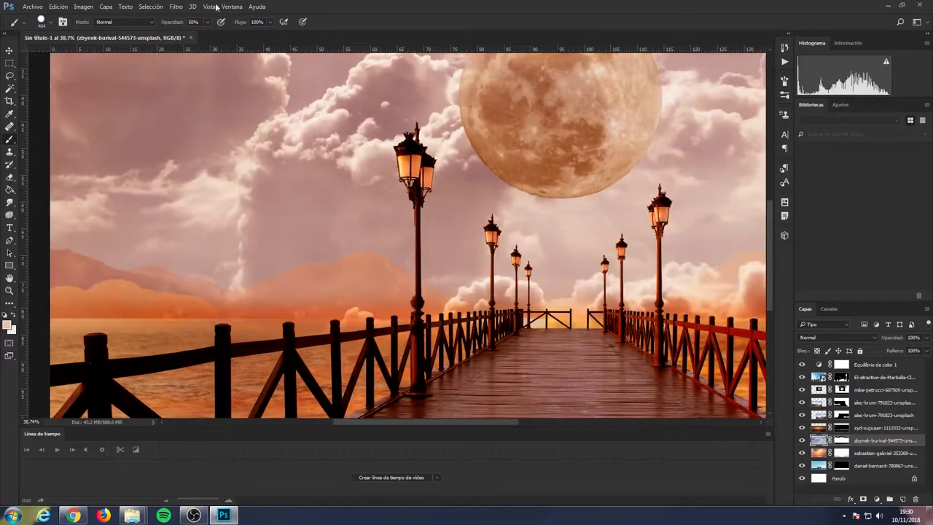
- Show the brush settings panel from the Window menu, then hide it with F5
click(232, 7)
click(240, 283)
key(F5)
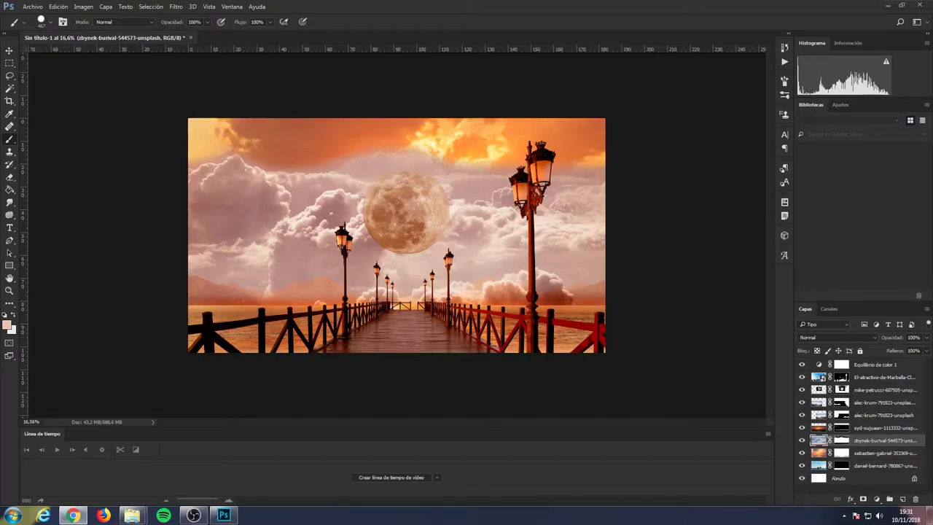
- At 53% brush opacity, haze and lighten the clouds on the left and middle
key(5)
key(3)
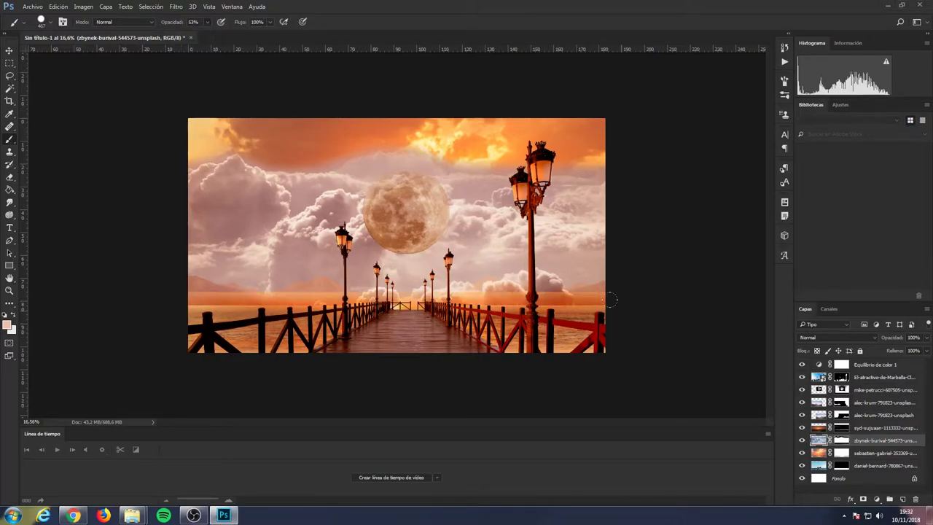
mouse_move(615, 179)
mouse_down()
mouse_move(168, 185)
mouse_move(576, 191)
mouse_up()
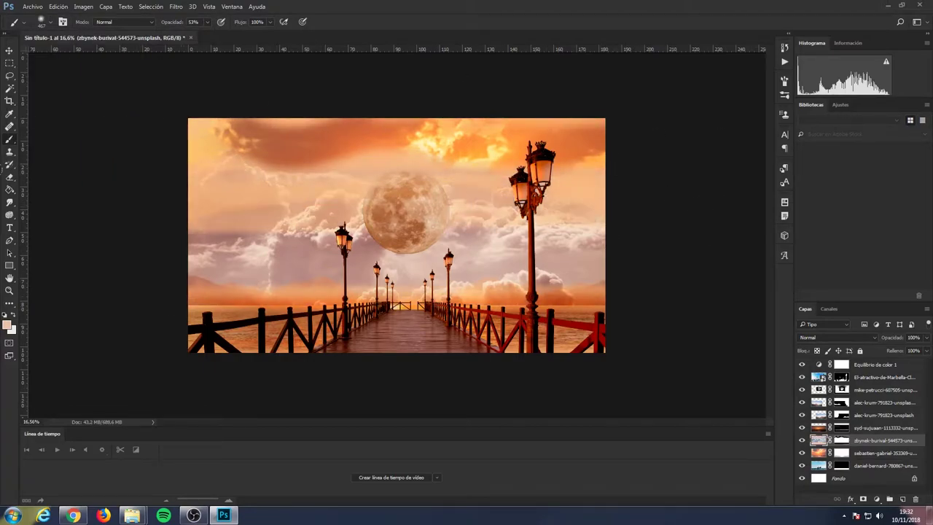
- Target the layer mask and clear the haze between the moon and right lamp
key(ctrl+plus)
click(842, 440)
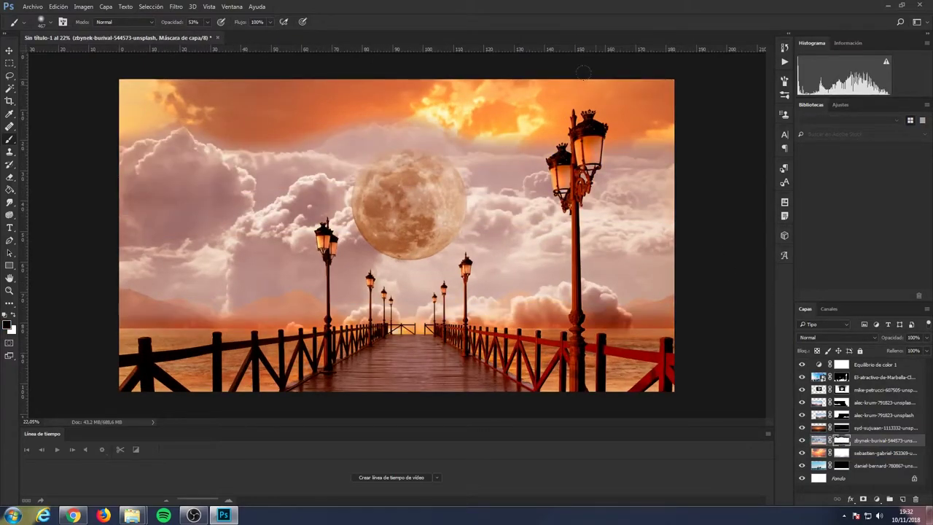
scroll(263, 310, down, 2)
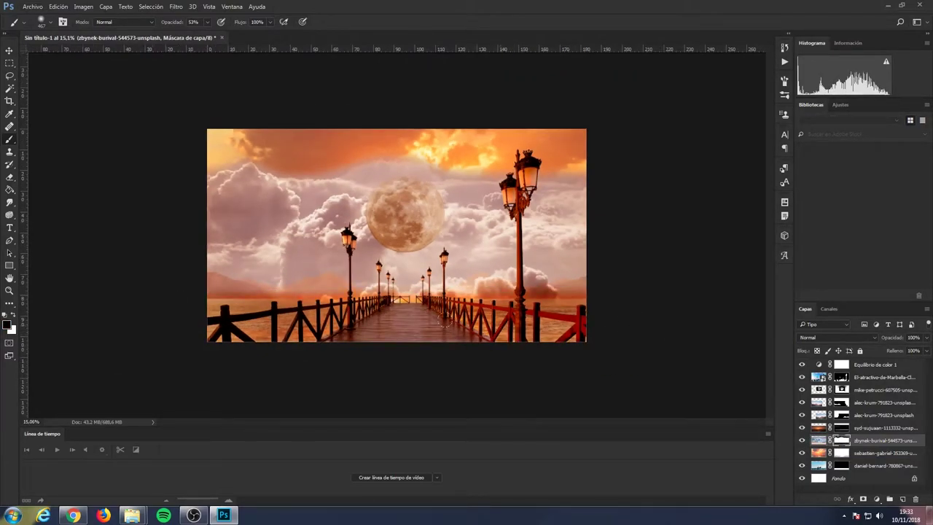
drag(538, 159, 350, 174)
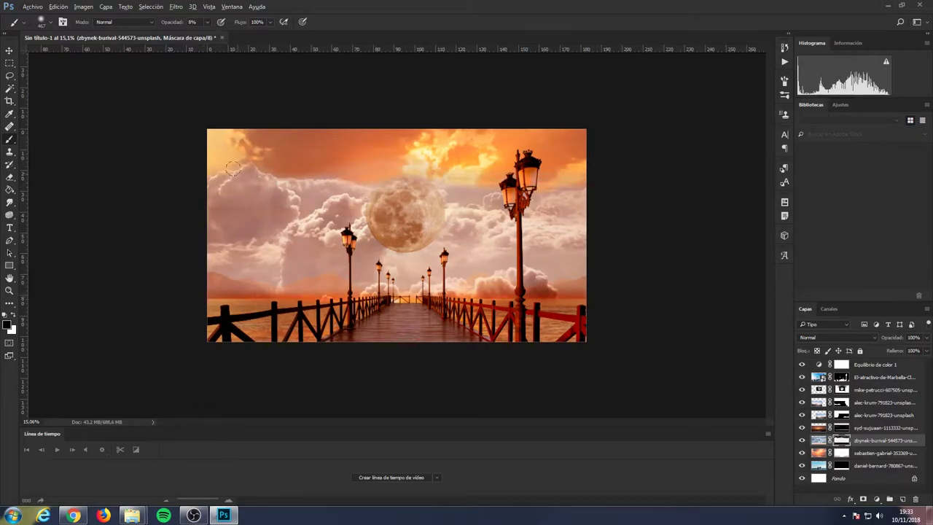
- Resize the brush to 5000 px, then set it to 143 px
click(49, 22)
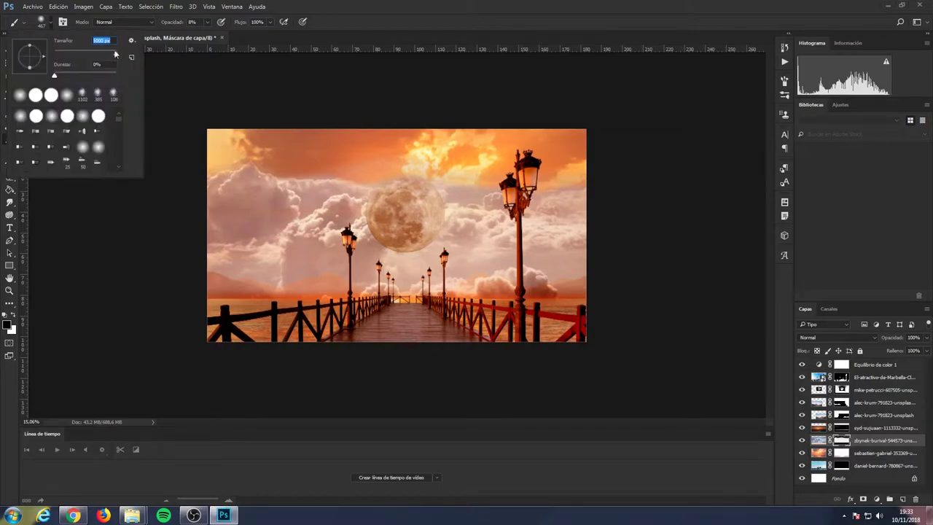
drag(80, 42, 479, 113)
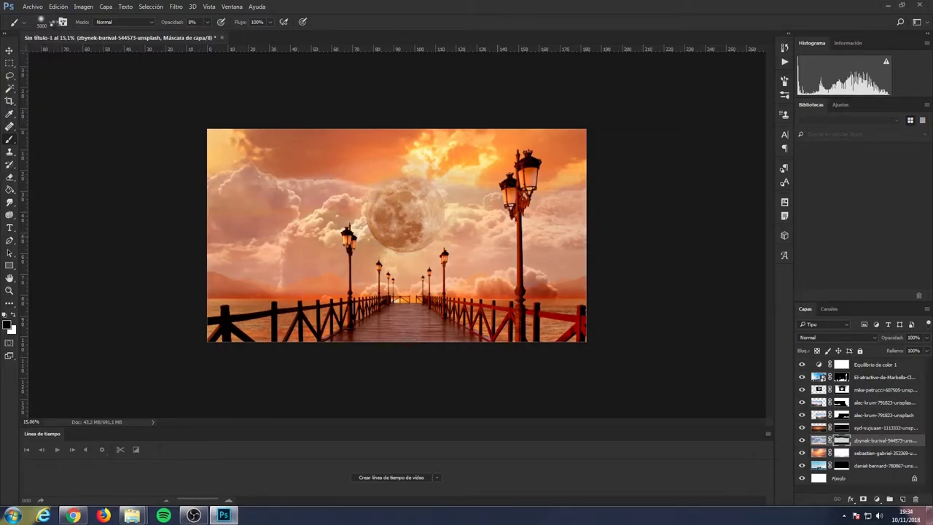
click(42, 22)
key(Return)
- Move the cloud layer up one position and restore brush opacity to 100%
drag(820, 440, 821, 427)
key(0)
scroll(514, 291, up, 5)
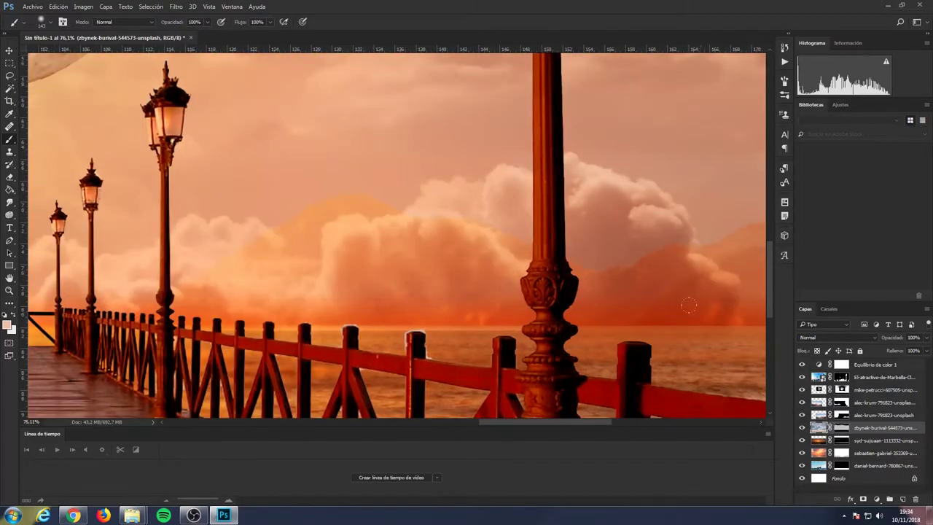
scroll(323, 319, down, 3)
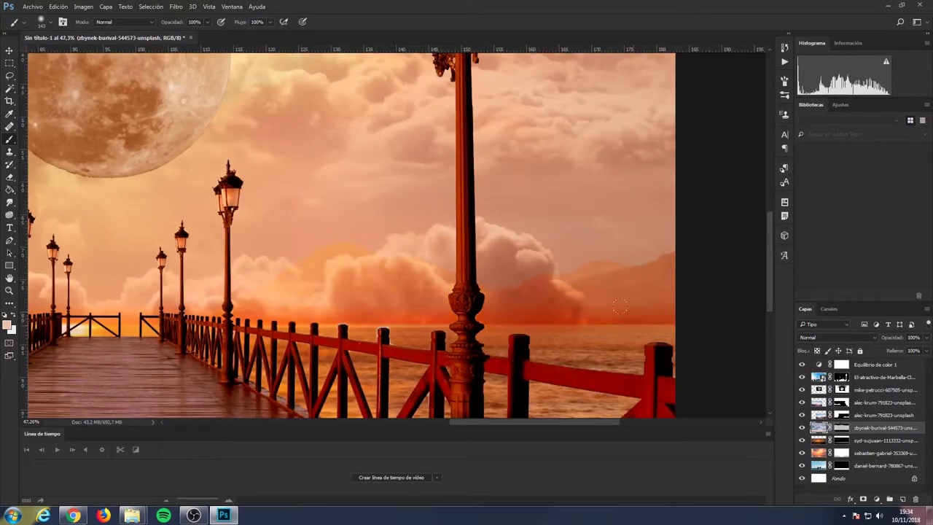
scroll(166, 332, up, 2)
- At 31% opacity, paint over the left mountains and horizon to lighten and pinken them
key(3)
key(1)
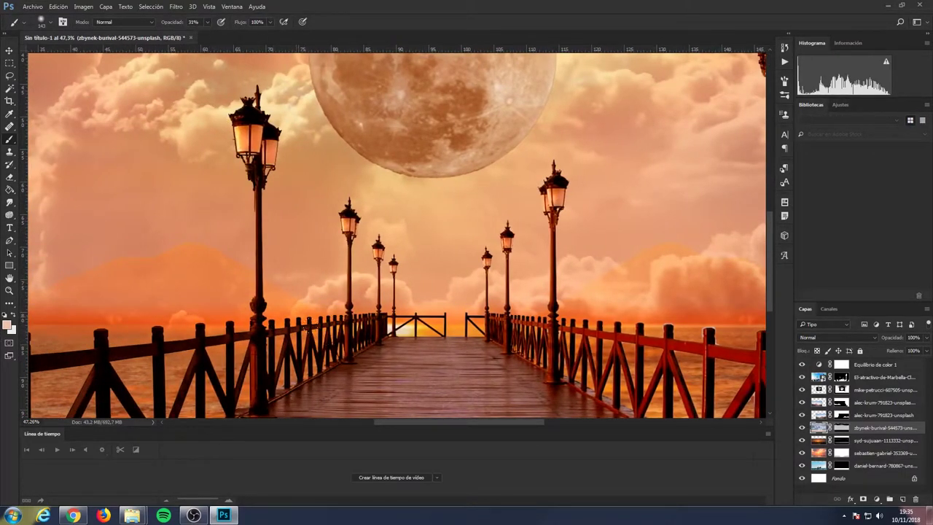
scroll(304, 329, up, 1)
scroll(305, 329, up, 3)
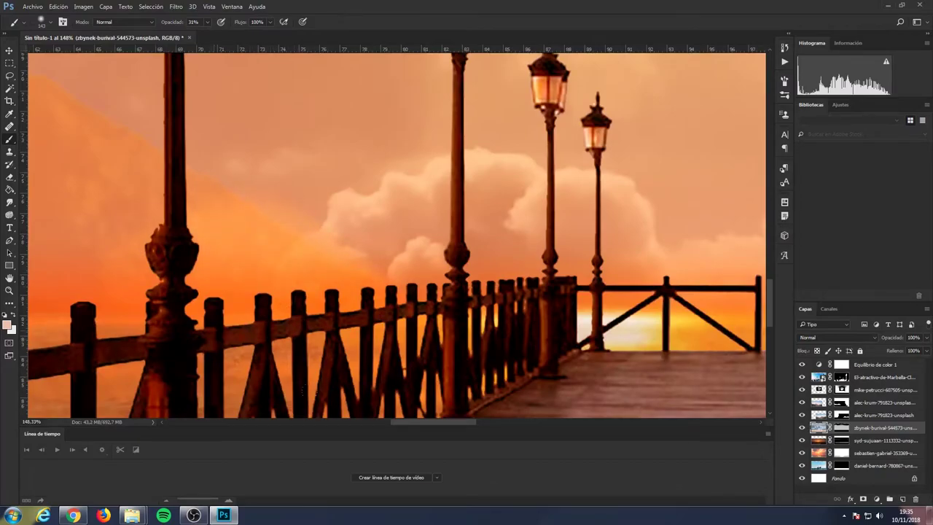
scroll(172, 339, down, 2)
scroll(172, 339, down, 2)
scroll(172, 340, up, 2)
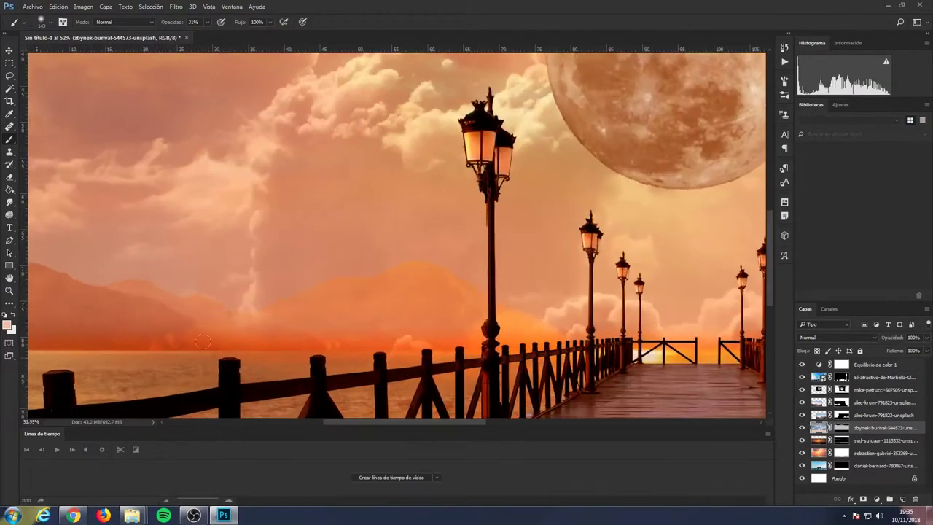
drag(172, 339, 144, 319)
- Delete the layer's mask, scale it to 162% and shift it upward
scroll(462, 358, down, 3)
drag(824, 430, 916, 498)
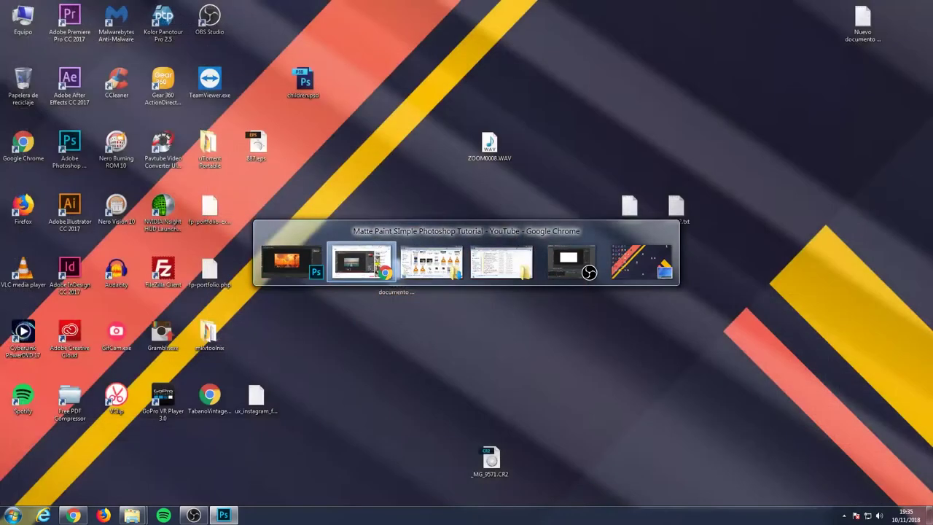
key(ctrl+t)
drag(572, 146, 589, 93)
drag(543, 173, 543, 132)
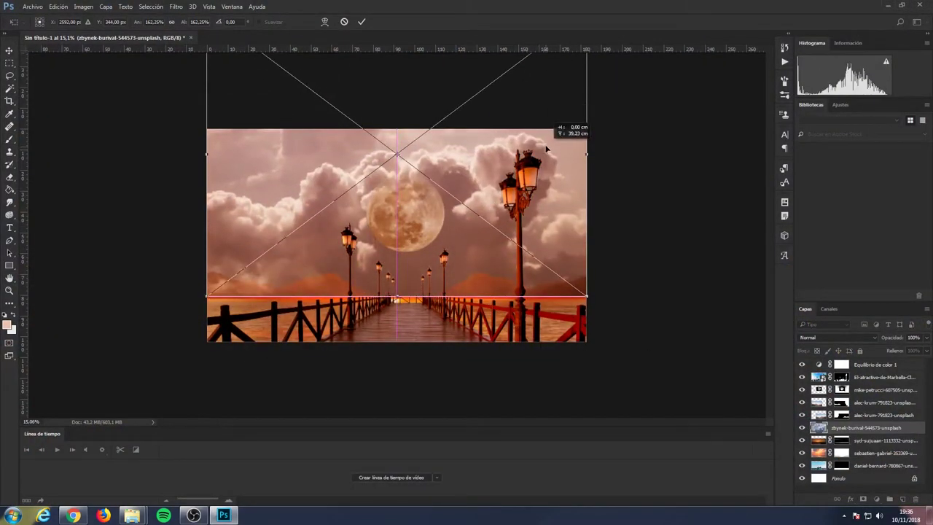
key(Return)
- Add a fresh mask, move the layer down one position, and set its blend mode to Superponer
click(863, 499)
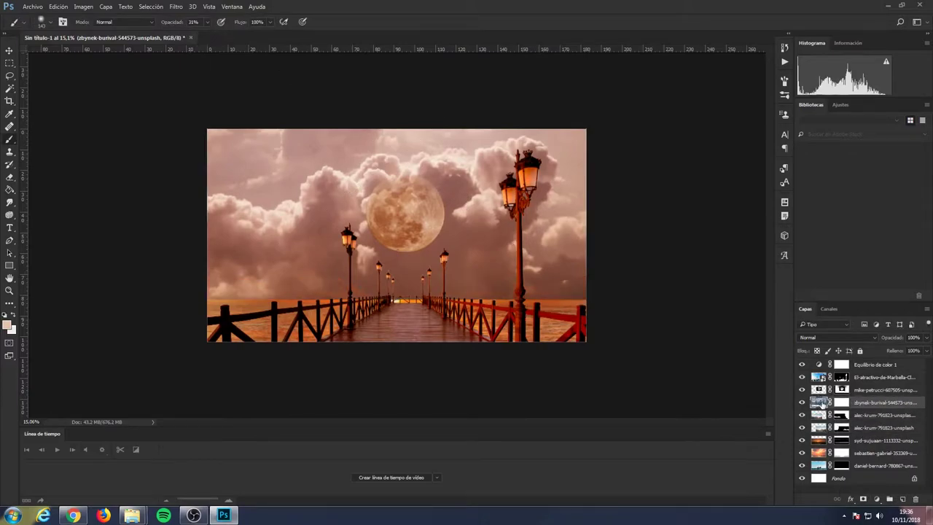
drag(817, 430, 820, 445)
click(875, 339)
click(852, 240)
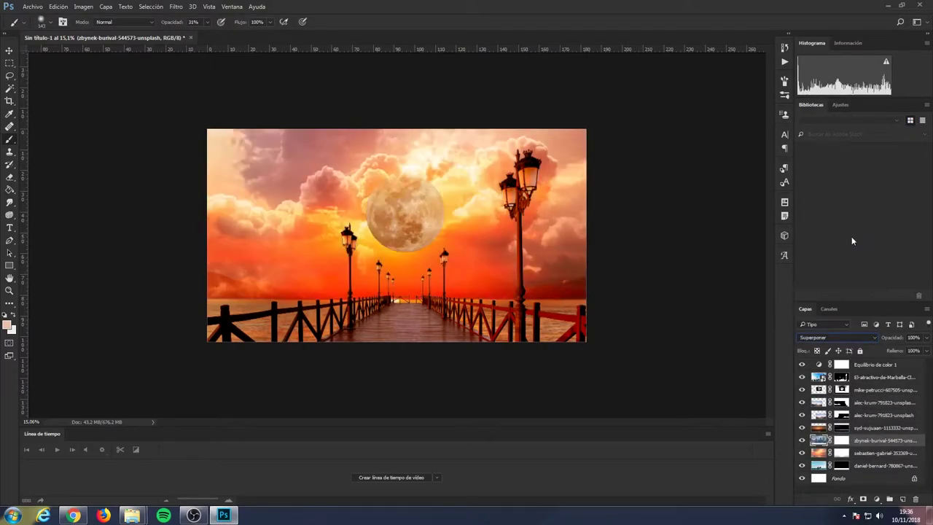
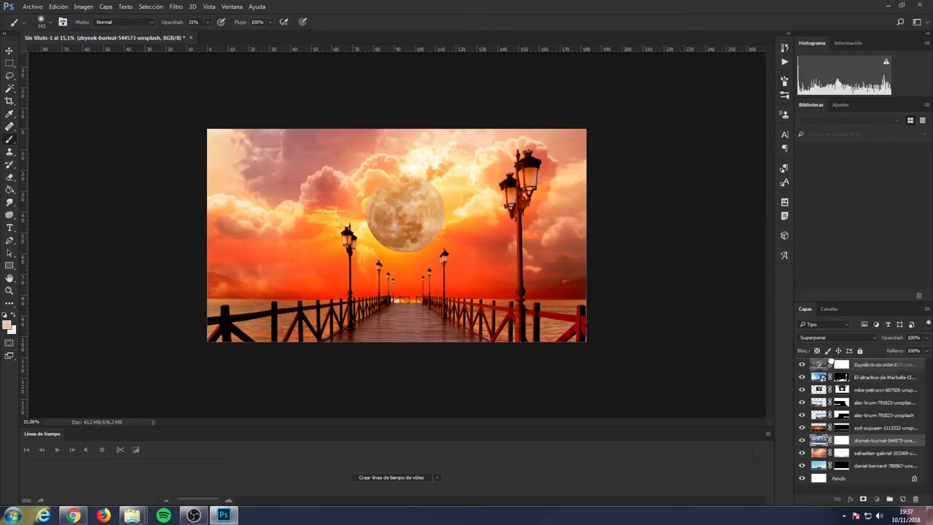
- Move the cloudy sky layer (zbynek-burival) up to second in the layer stack
drag(884, 440, 884, 373)
scroll(487, 193, up, 5)
scroll(628, 126, down, 3)
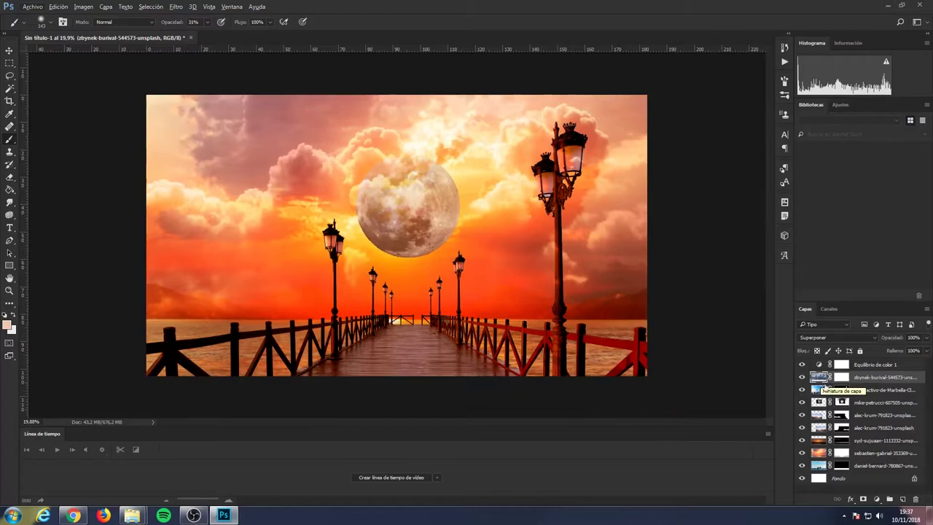
- Zoom in on the moon's left edge with the Brush tool ready
click(842, 402)
scroll(440, 184, up, 3)
key(z)
click(317, 198)
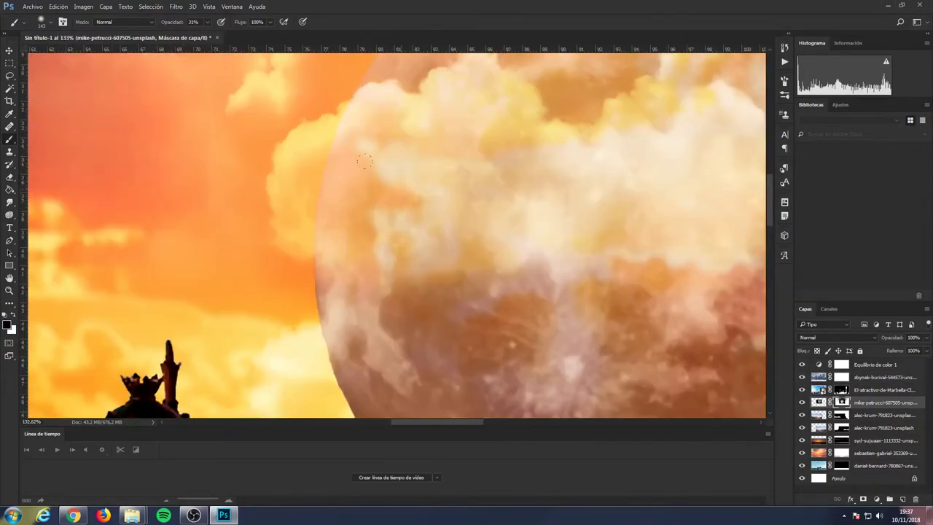
key(b)
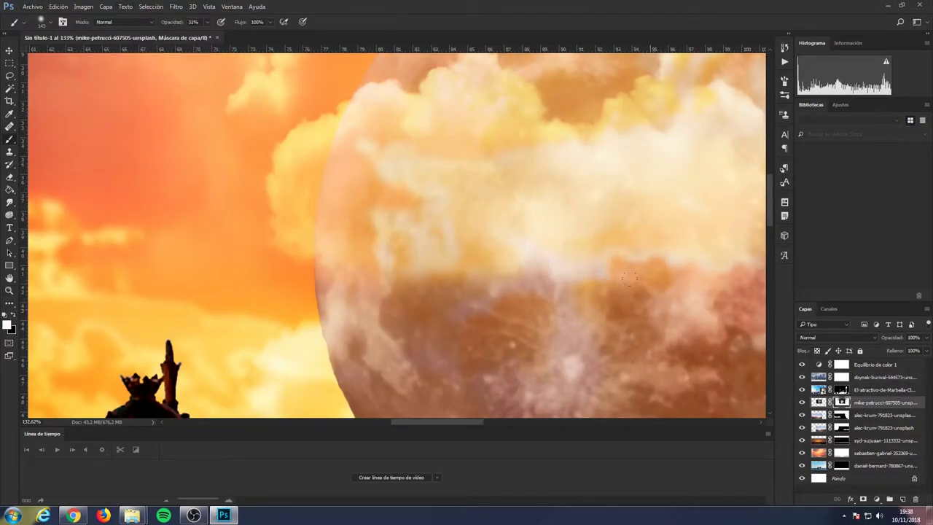
scroll(319, 282, down, 3)
scroll(348, 178, down, 5)
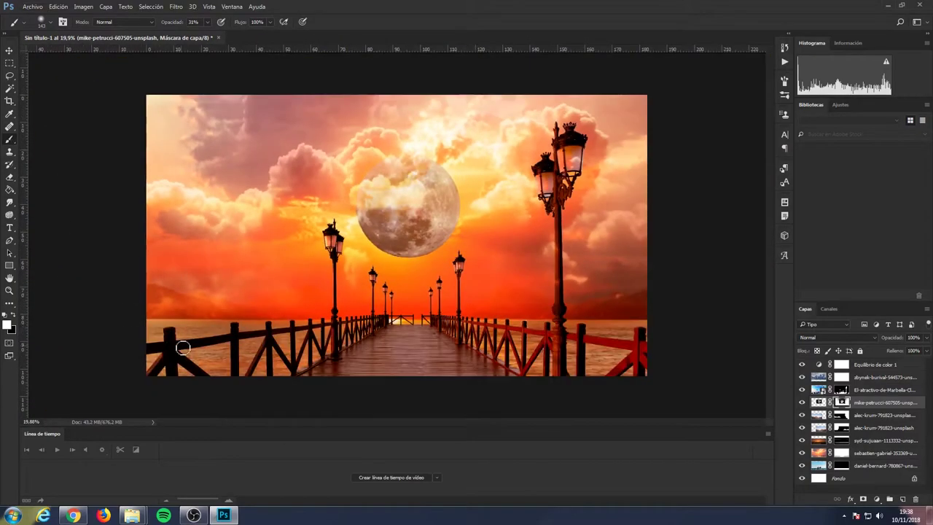
- Paint the sky layer's mask at 45% opacity to reveal more orange upper sky
click(842, 377)
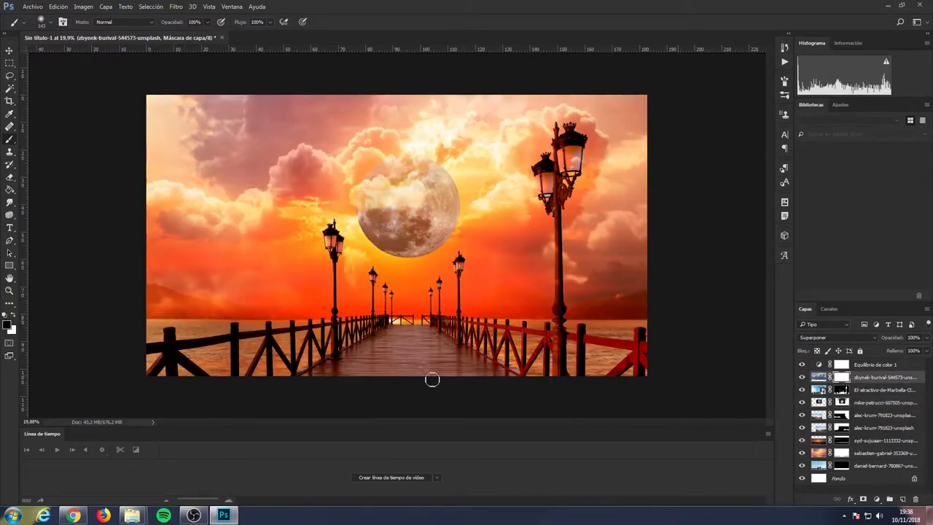
key(4)
key(5)
click(48, 23)
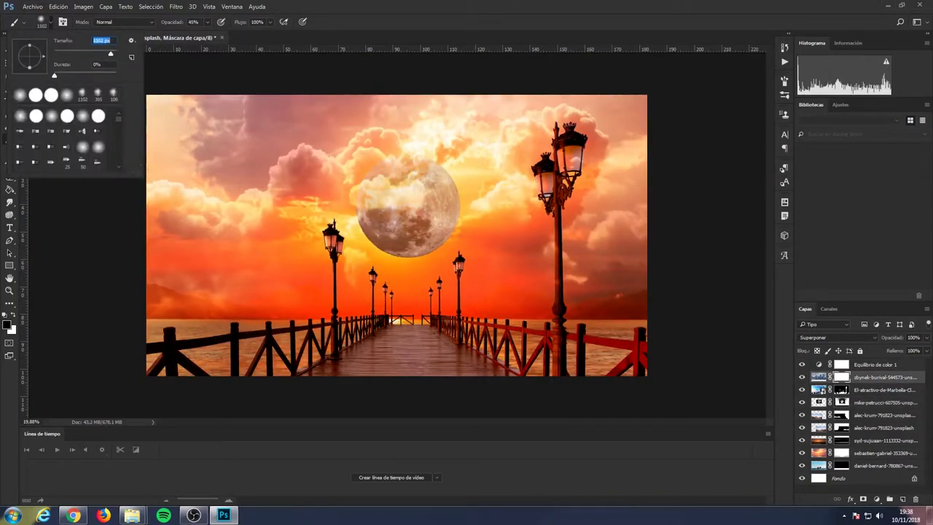
drag(182, 190, 277, 153)
drag(219, 109, 576, 116)
drag(306, 109, 517, 123)
drag(190, 131, 219, 248)
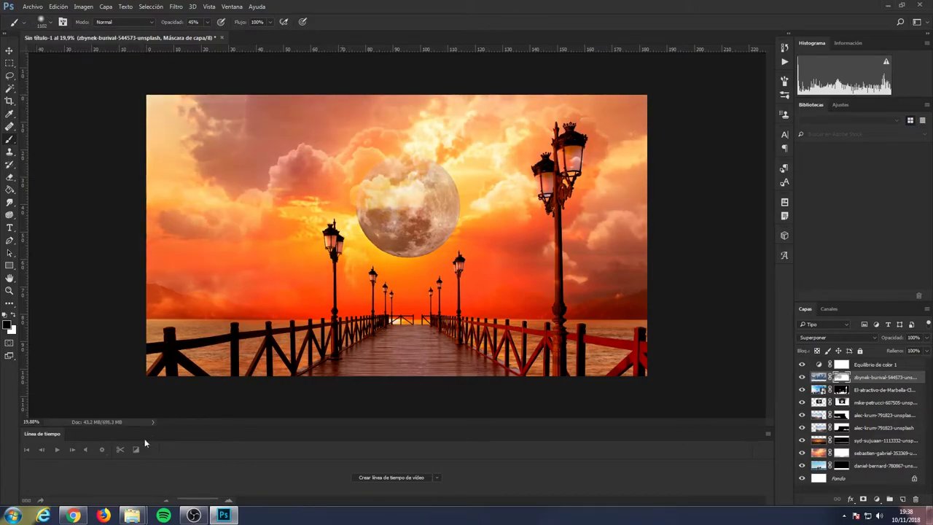
- Set the brush opacity back to 100%
scroll(466, 192, up, 3)
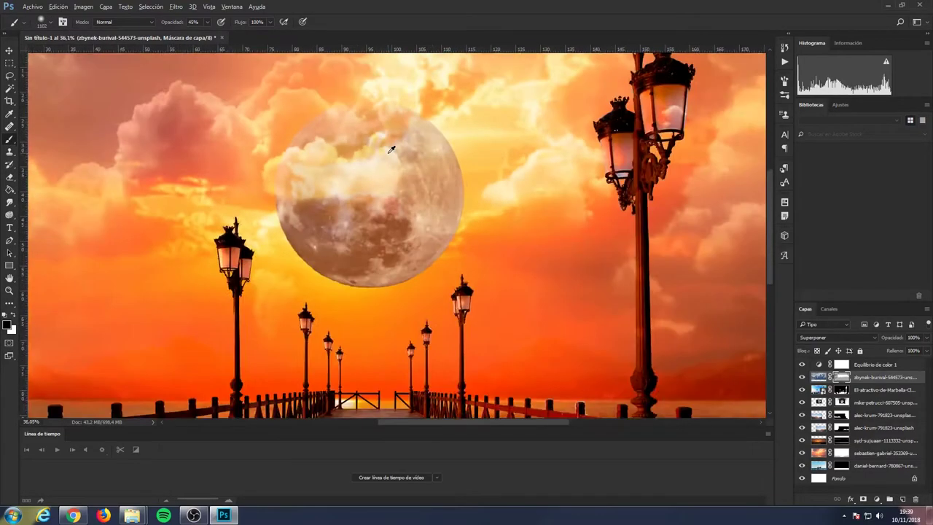
scroll(391, 150, down, 3)
scroll(391, 149, up, 4)
click(49, 23)
key(Return)
key(0)
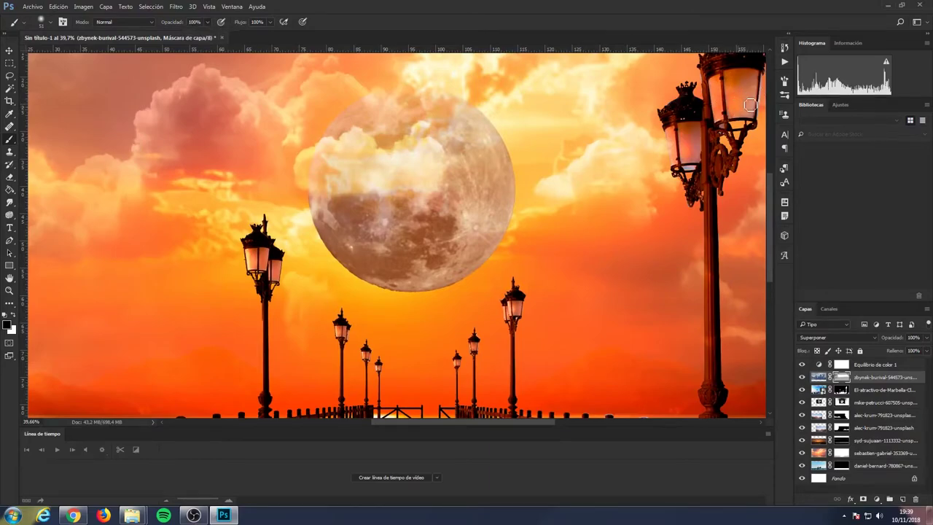
- Hide the mike-petrucci moon layer
scroll(651, 149, up, 4)
scroll(710, 279, up, 1)
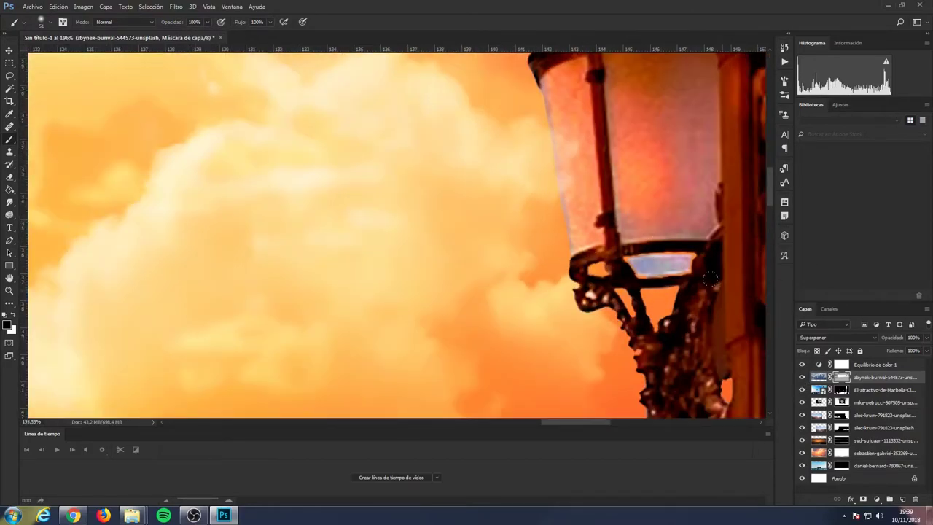
scroll(711, 279, down, 5)
scroll(481, 204, down, 3)
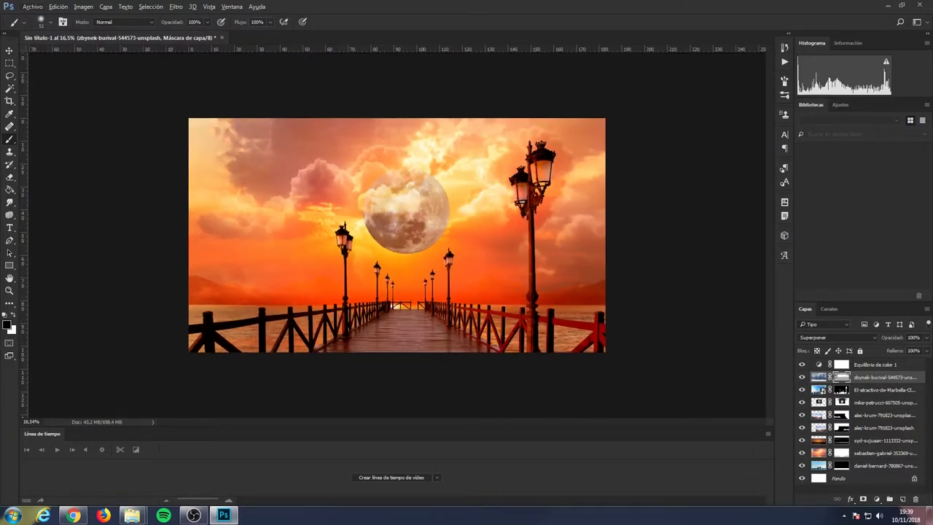
click(73, 515)
click(802, 402)
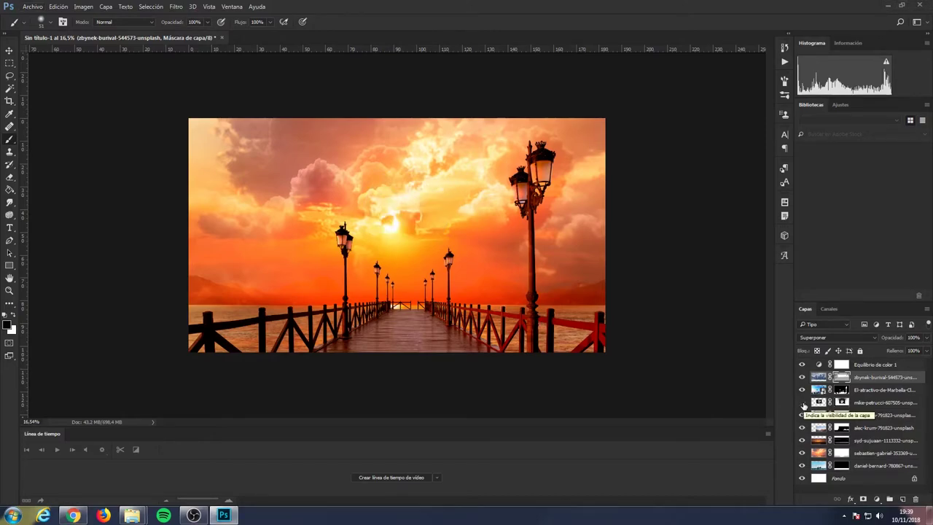
- Enlarge the brush size in the brush settings
click(42, 22)
key(Return)
click(50, 21)
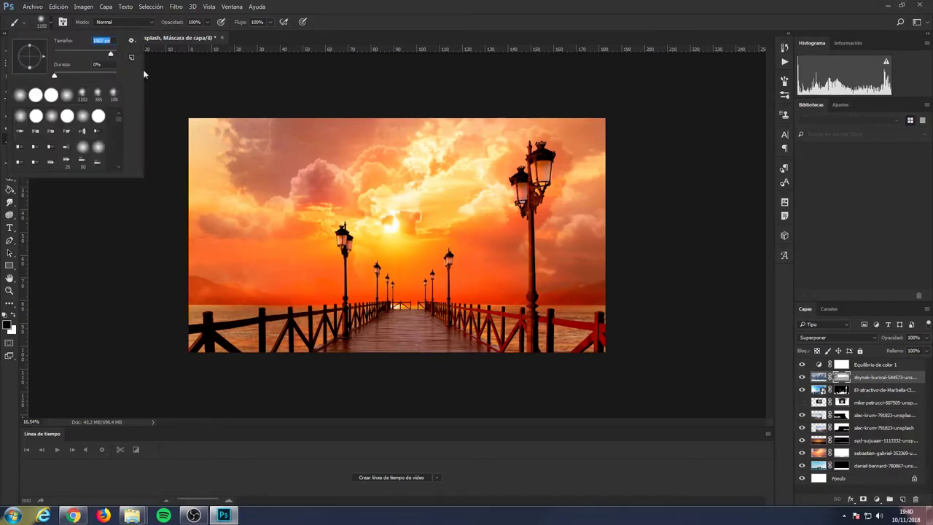
double_click(82, 95)
scroll(302, 225, up, 3)
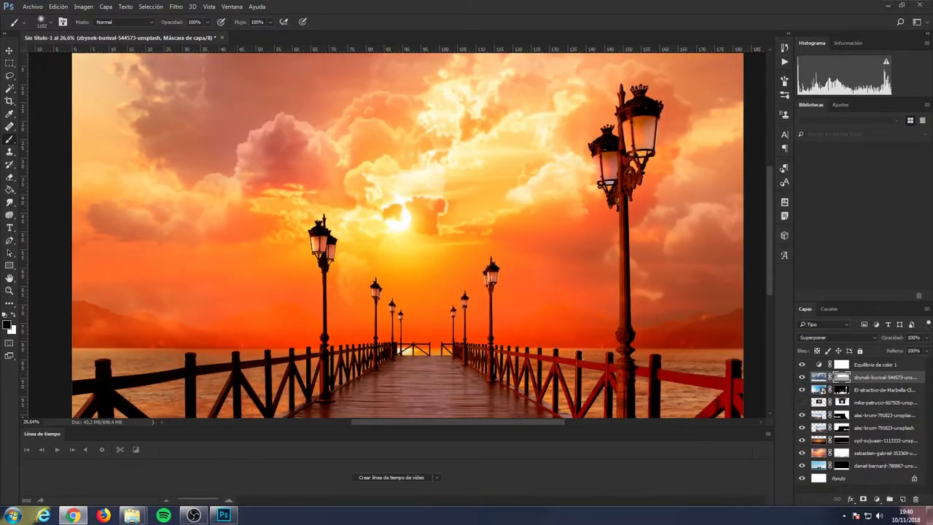
- Add a Hue/Saturation adjustment above the pier photo, then delete it
click(874, 390)
click(876, 499)
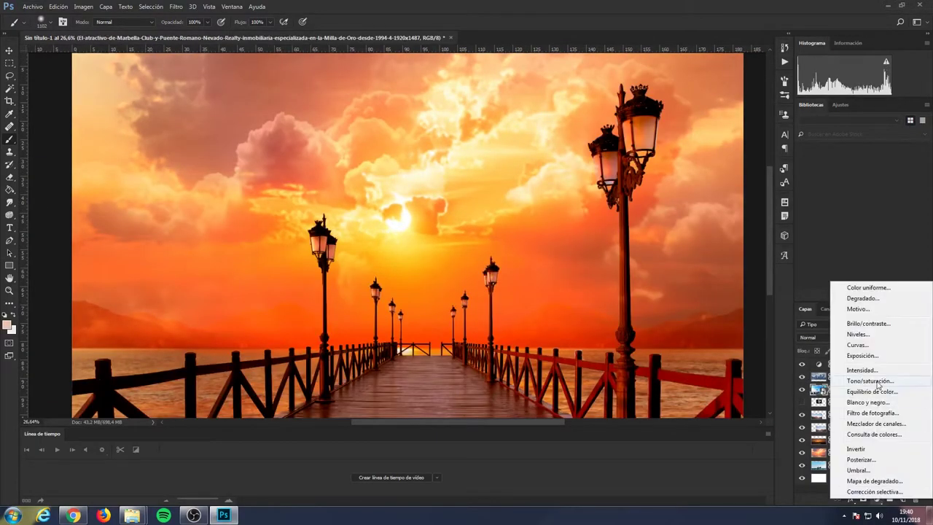
click(874, 381)
click(584, 267)
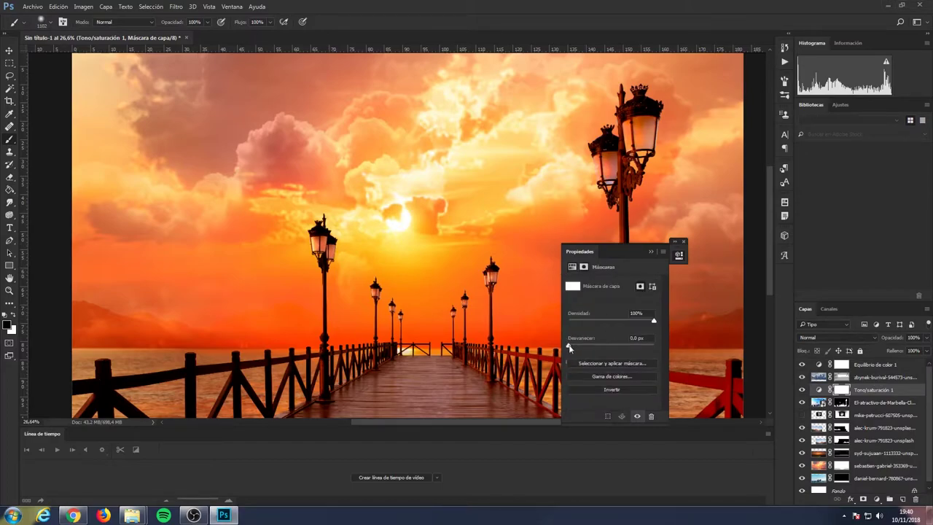
drag(582, 325, 572, 326)
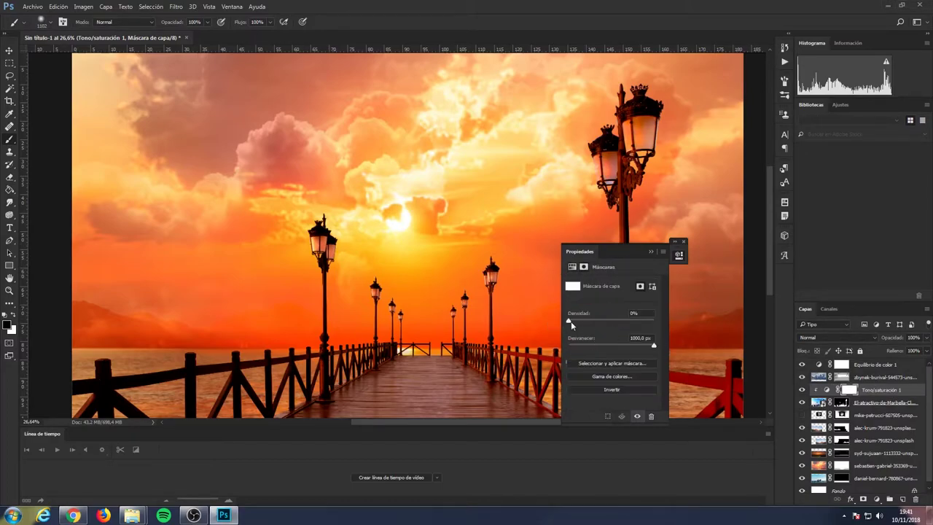
key(Delete)
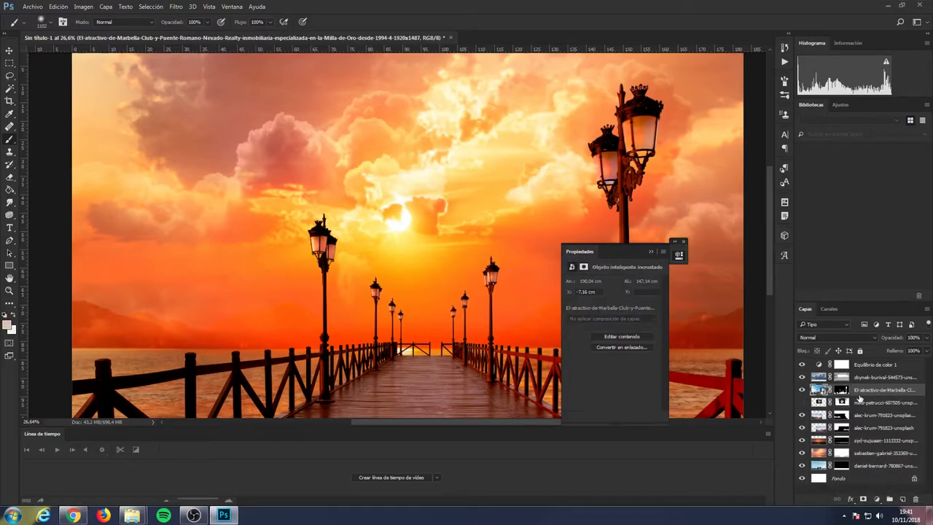
drag(616, 251, 722, 270)
- Add an Intensidad (Vibrance) layer with vibrance -83 and saturation -27
click(876, 498)
click(885, 373)
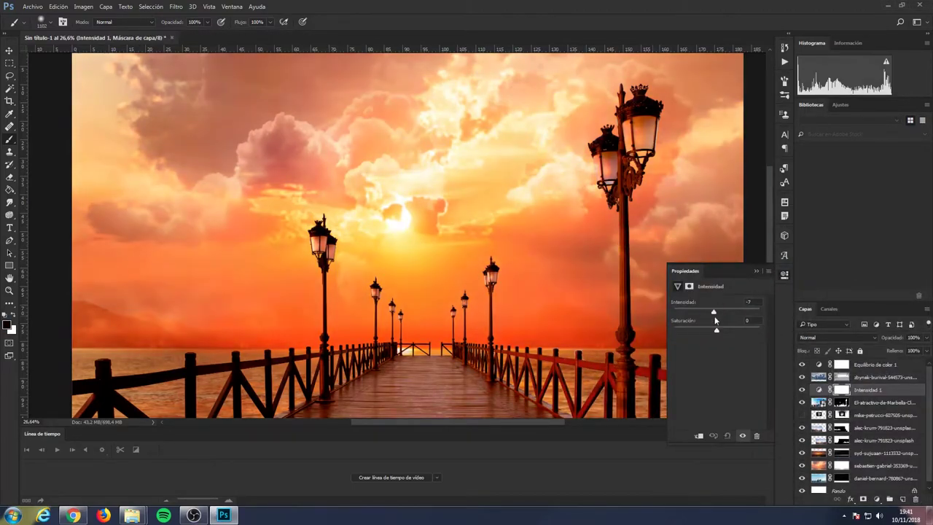
mouse_move(715, 311)
mouse_down()
mouse_move(685, 311)
mouse_move(754, 330)
mouse_up()
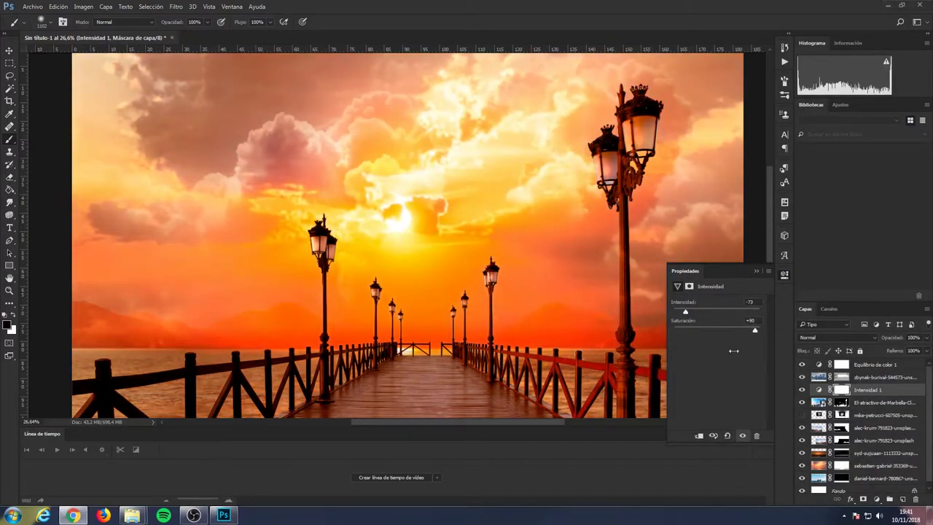
drag(685, 312, 681, 311)
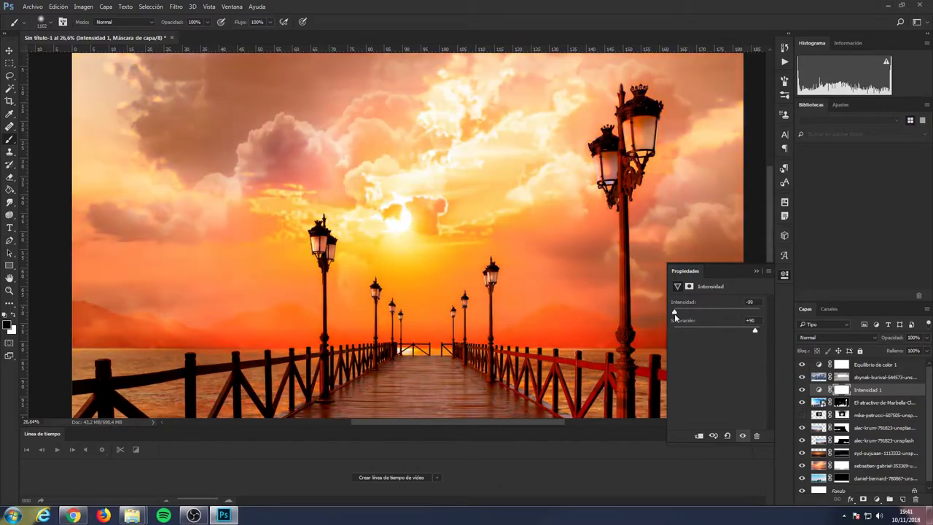
drag(754, 330, 706, 337)
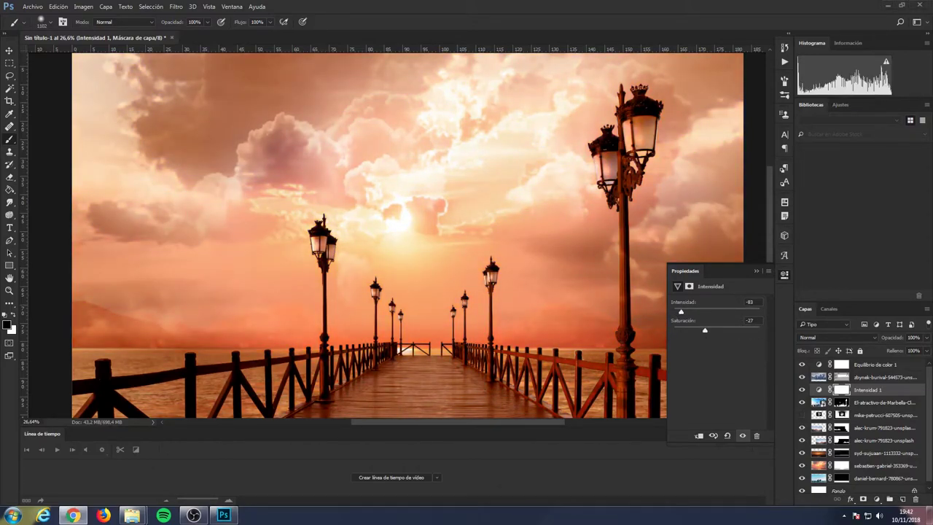
key(ctrl+0)
- Add a Levels adjustment with a deeper black point around 21
click(876, 502)
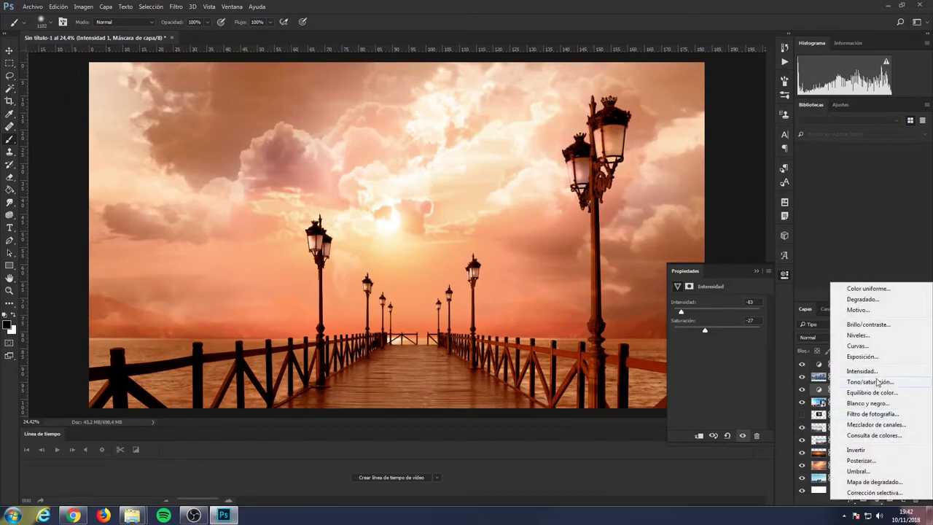
click(854, 335)
mouse_move(685, 370)
mouse_down()
mouse_move(746, 371)
mouse_move(721, 373)
mouse_up()
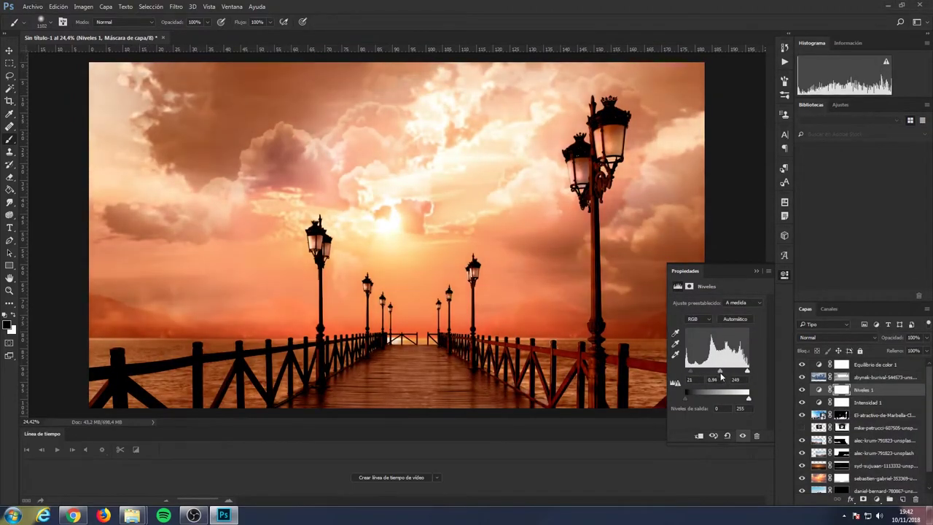
scroll(394, 238, down, 2)
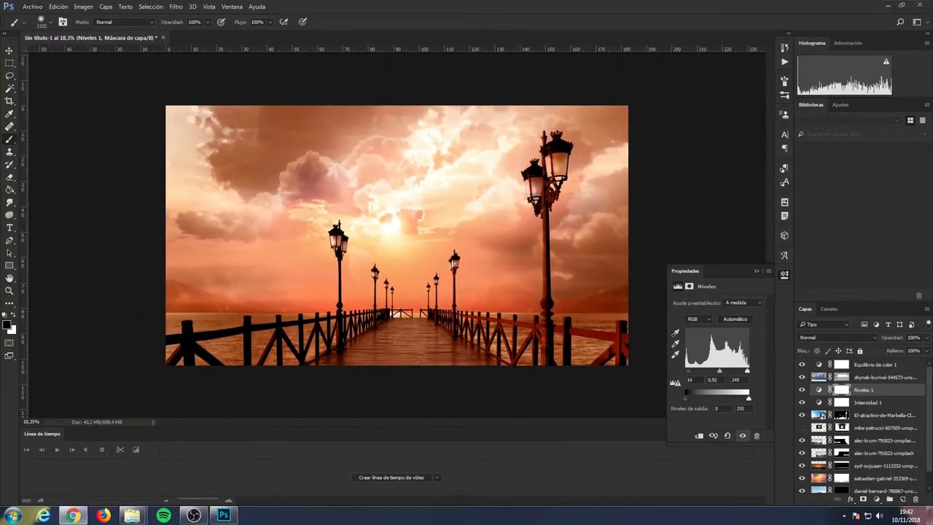
- Add an Exposure adjustment with a slight offset and move the sky photo below Intensidad 1
click(875, 500)
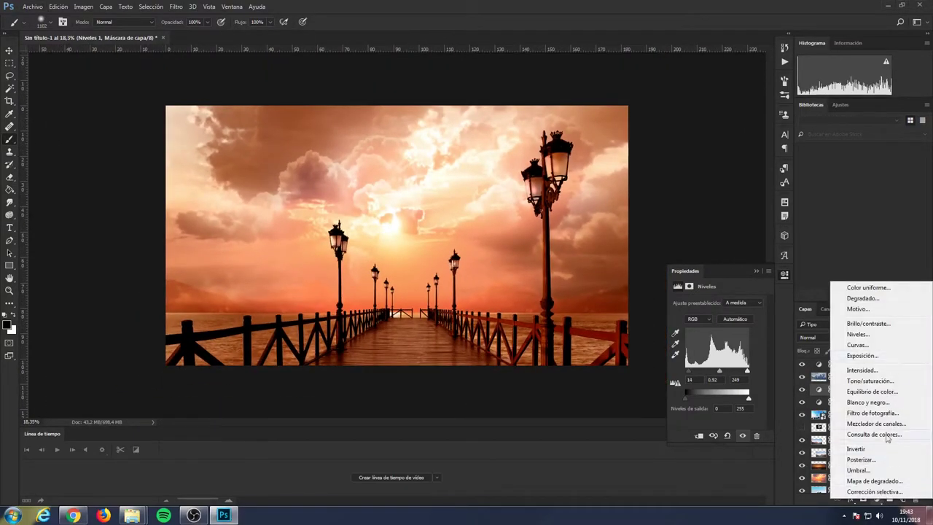
click(853, 354)
drag(716, 343, 717, 352)
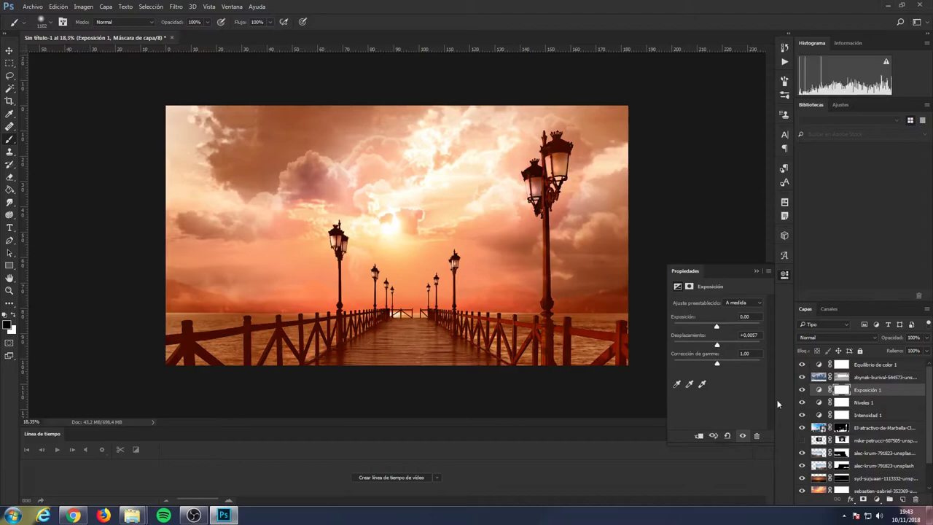
click(876, 499)
click(853, 342)
drag(881, 377, 879, 436)
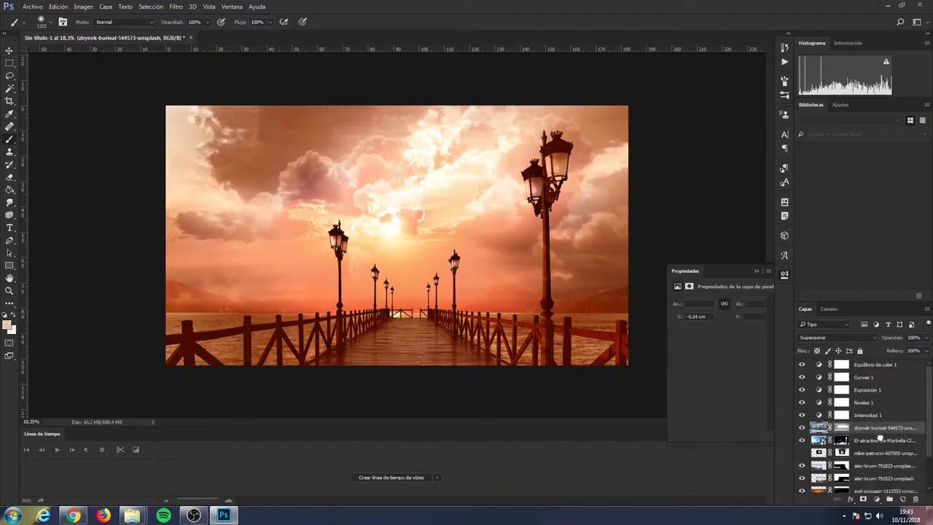
- Raise the Curvas 1 midtones and hide, then delete, Equilibrio de color 1
click(884, 376)
drag(724, 361, 725, 357)
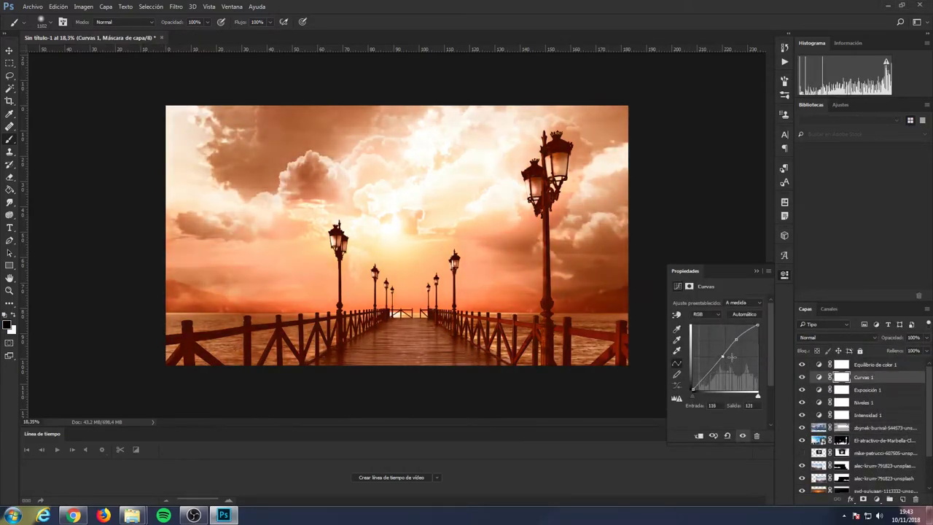
click(802, 364)
click(802, 364)
click(801, 365)
key(Delete)
- Confirm deleting Equilibrio de color 1 and brighten the image with Niveles 1
key(Return)
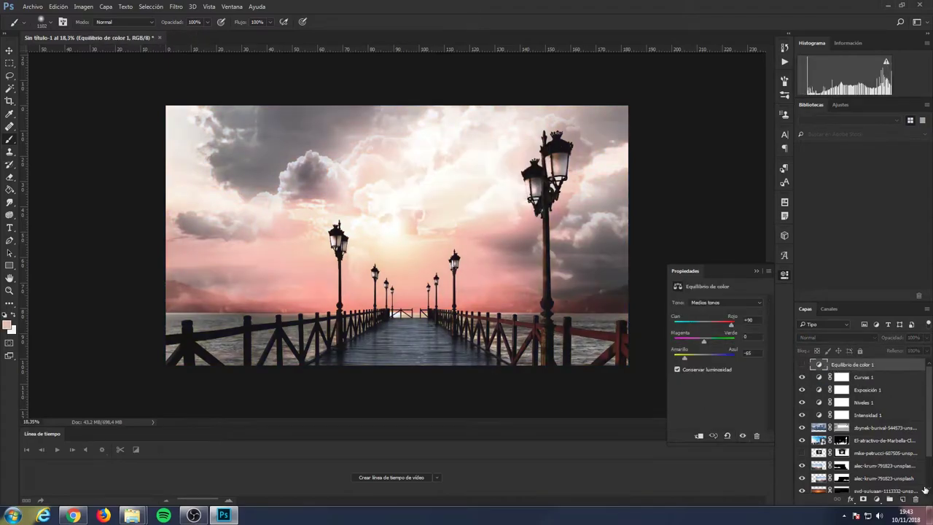
key(Delete)
key(Return)
click(864, 390)
drag(712, 371, 717, 375)
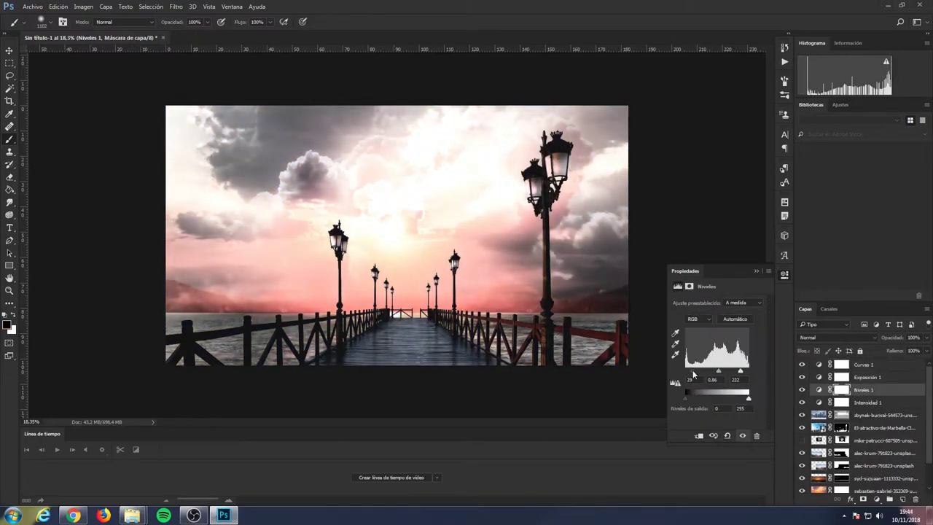
- Retune Intensidad 1 with lower vibrance and saturation at +3
click(867, 402)
drag(717, 330, 763, 333)
drag(716, 311, 676, 313)
mouse_move(758, 330)
mouse_down()
mouse_move(718, 330)
mouse_move(693, 312)
mouse_up()
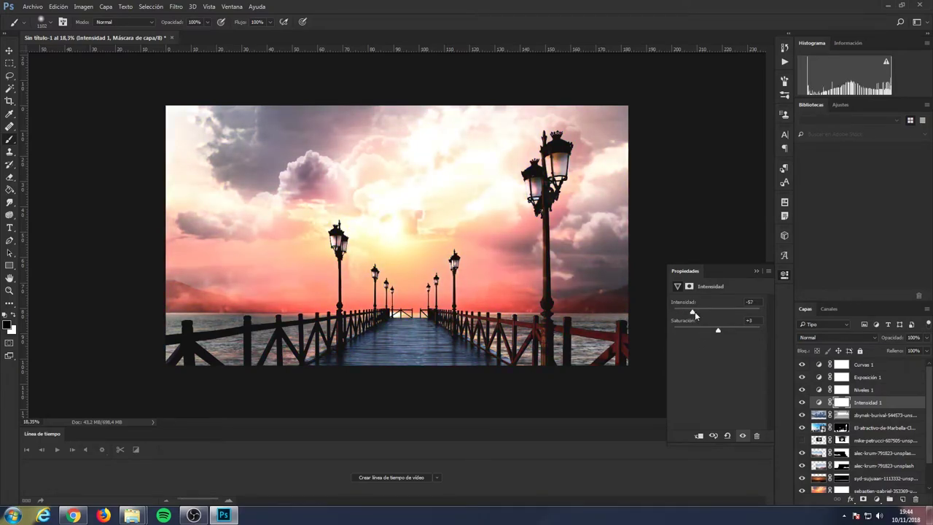
- Preview the moon layer, then leave it hidden
click(803, 364)
click(803, 364)
click(802, 440)
click(802, 441)
- Add a warming Filtro de fotografía with higher density at the top of the stack
click(877, 500)
click(867, 413)
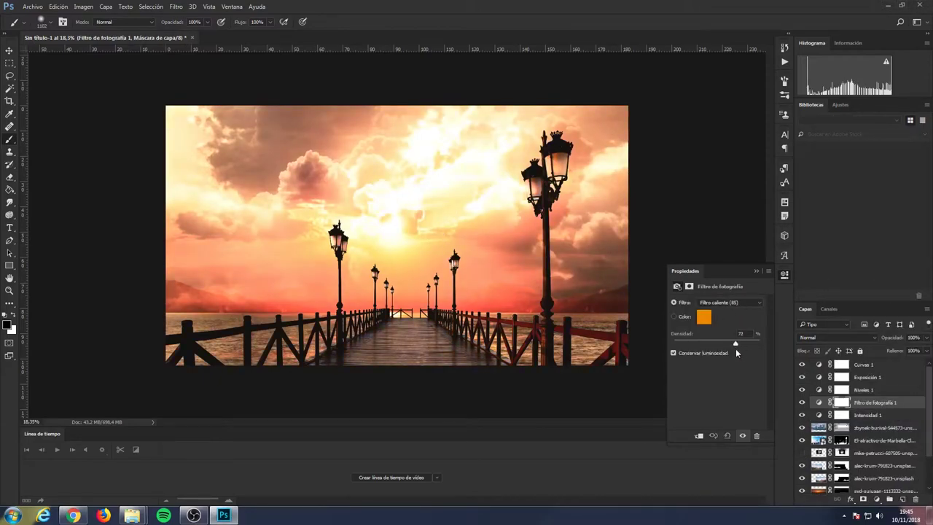
drag(736, 353, 742, 353)
drag(875, 402, 887, 366)
- Add a new colour balance above Intensidad 1 with midtones +10, +6, +16
click(864, 414)
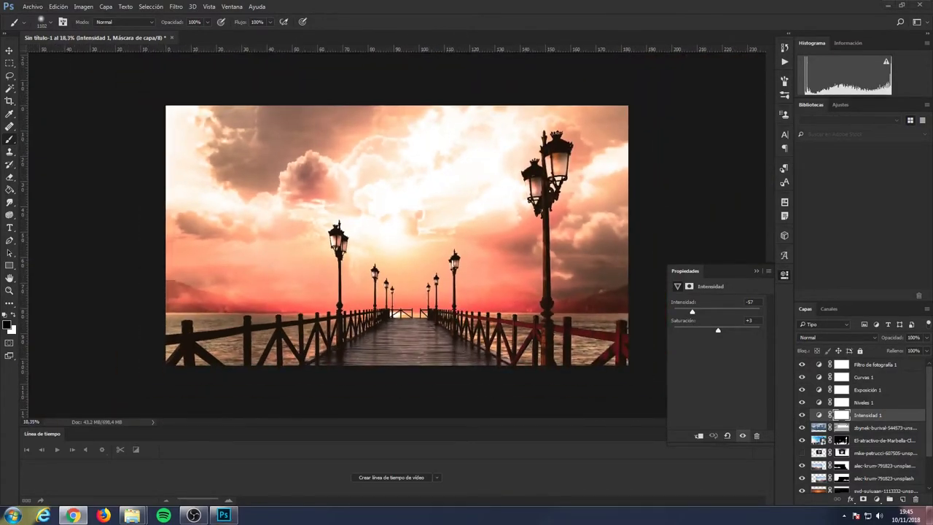
click(877, 499)
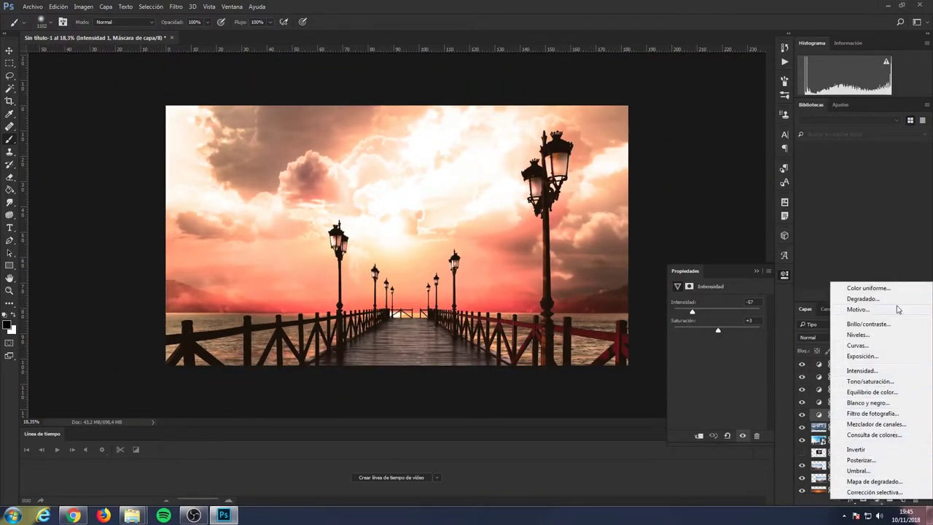
click(871, 392)
text(+10)
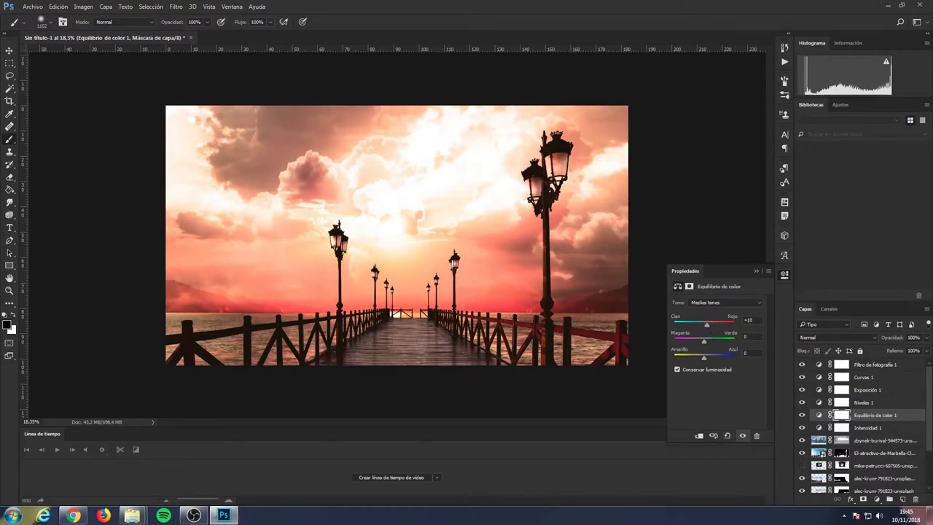
drag(704, 341, 708, 363)
- Move the moon layer higher in the stack and start a free transform on it
scroll(470, 269, up, 1)
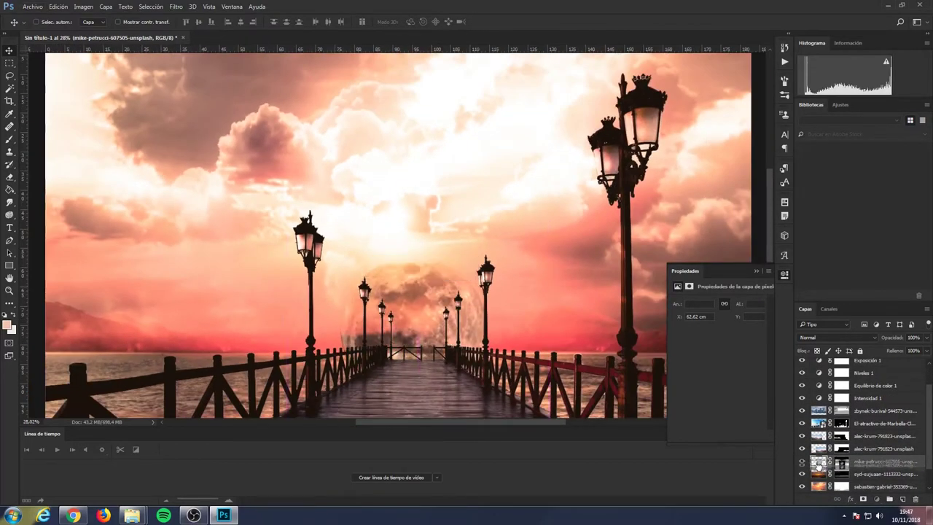
drag(821, 473, 821, 422)
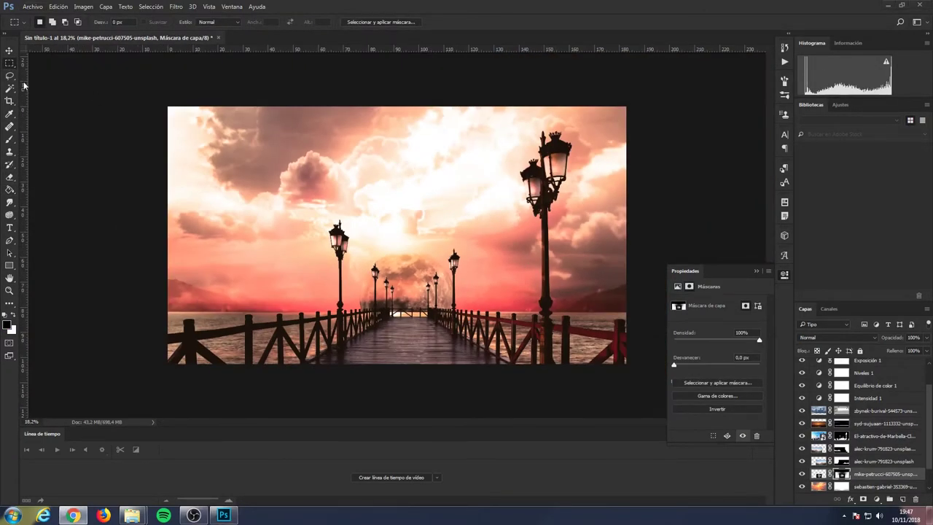
key(ctrl+t)
scroll(408, 276, up, 4)
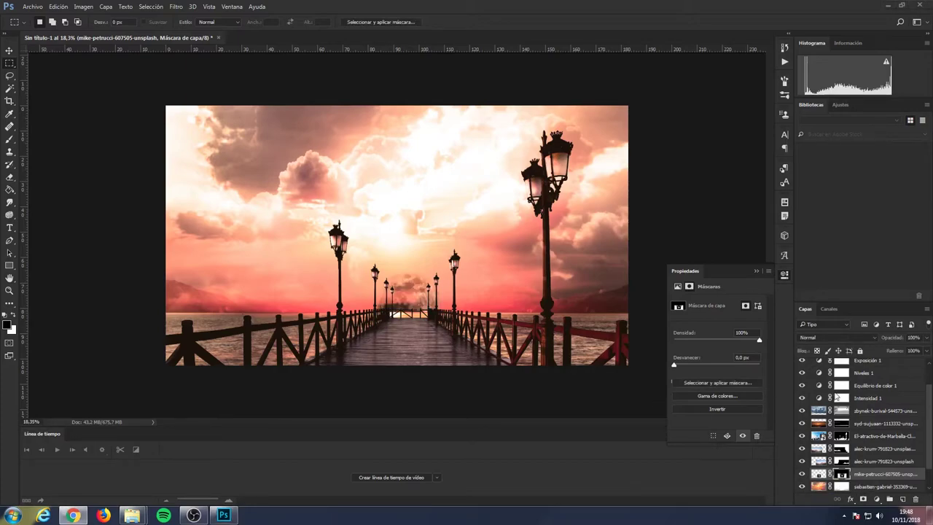
- Create a new empty layer, Capa 1, with the Brush tool and the image fit to window
click(905, 500)
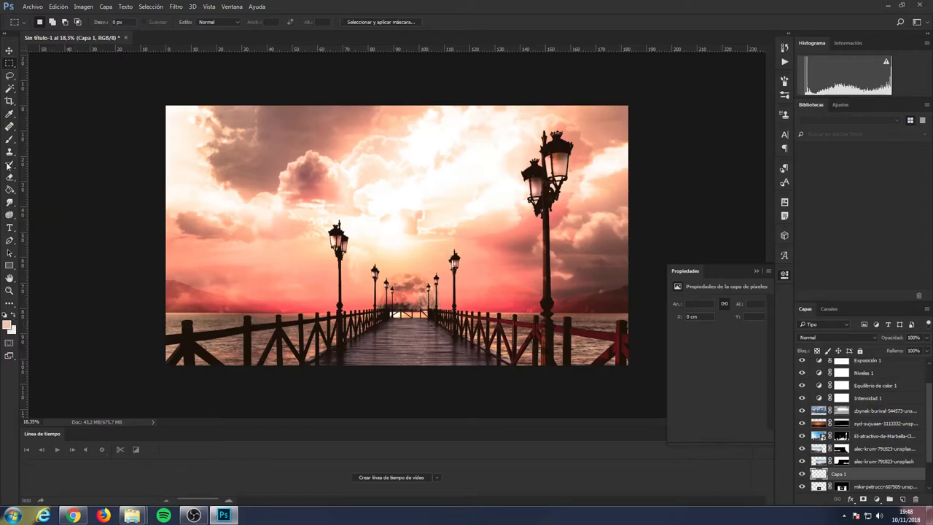
key(b)
scroll(414, 304, up, 2)
scroll(414, 304, up, 3)
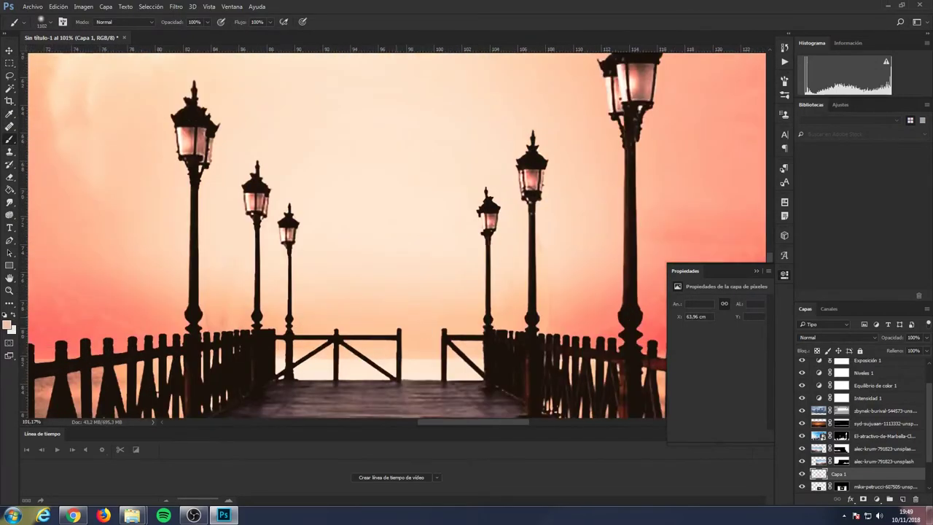
key(ctrl+0)
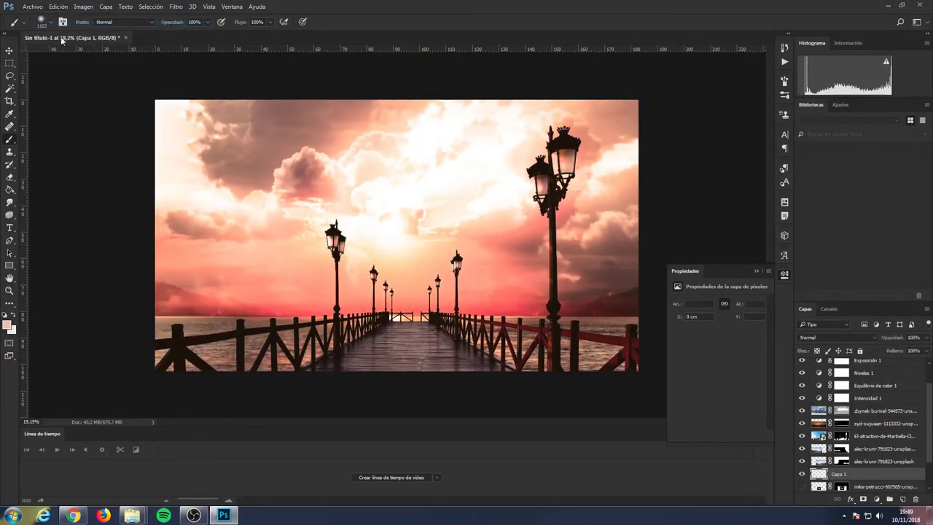
- Paint a soft peach glow on Capa 1 over the pier centre with a large brush
click(42, 22)
scroll(403, 268, up, 2)
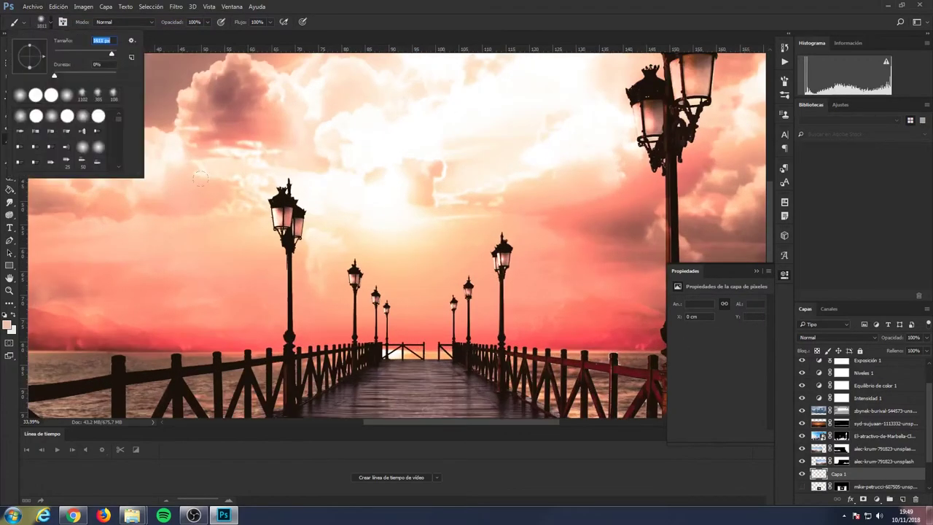
key(Return)
click(397, 295)
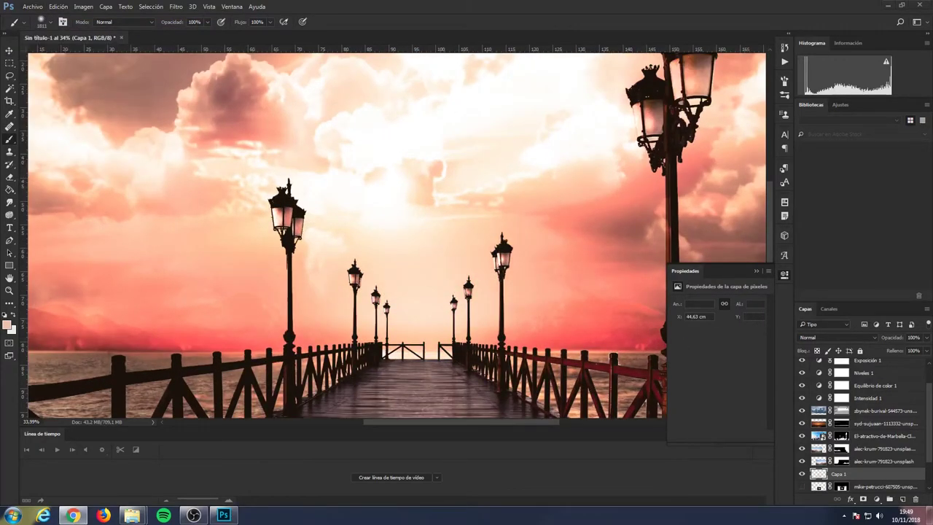
scroll(391, 253, down, 2)
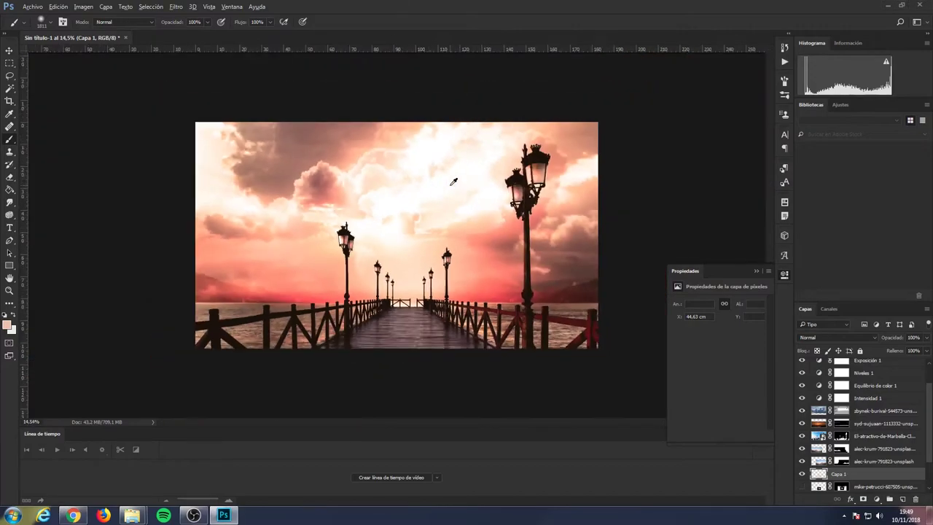
scroll(391, 253, up, 3)
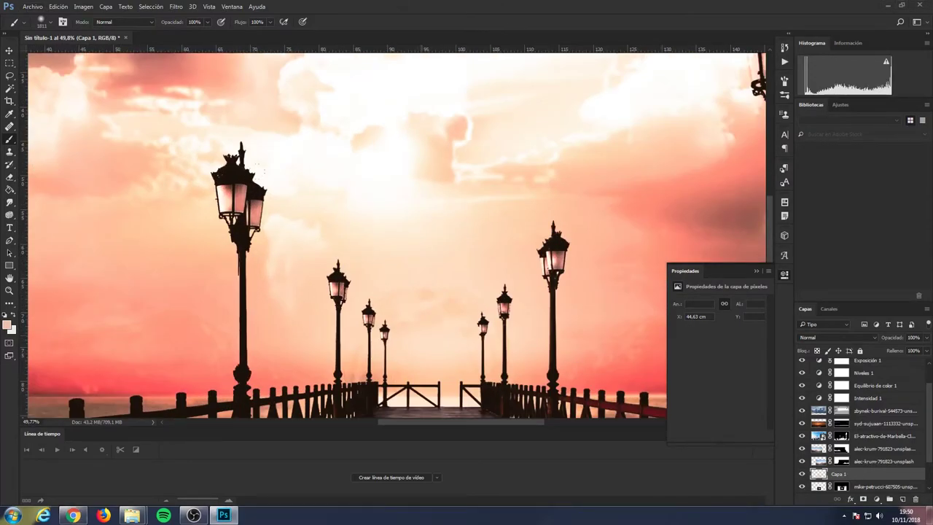
scroll(576, 355, down, 2)
- Enlarge the brush to 2520 px
click(44, 21)
key(Return)
click(44, 22)
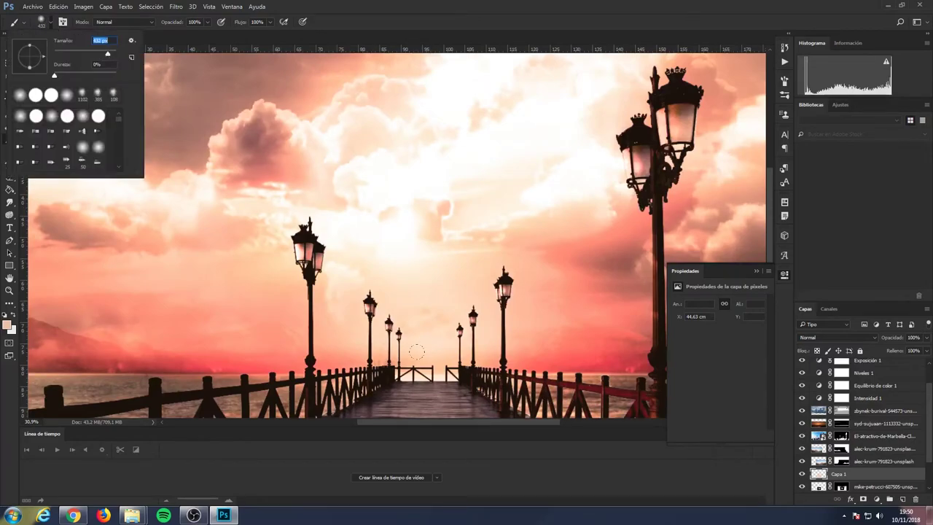
key(Return)
scroll(433, 292, down, 1)
scroll(434, 291, down, 1)
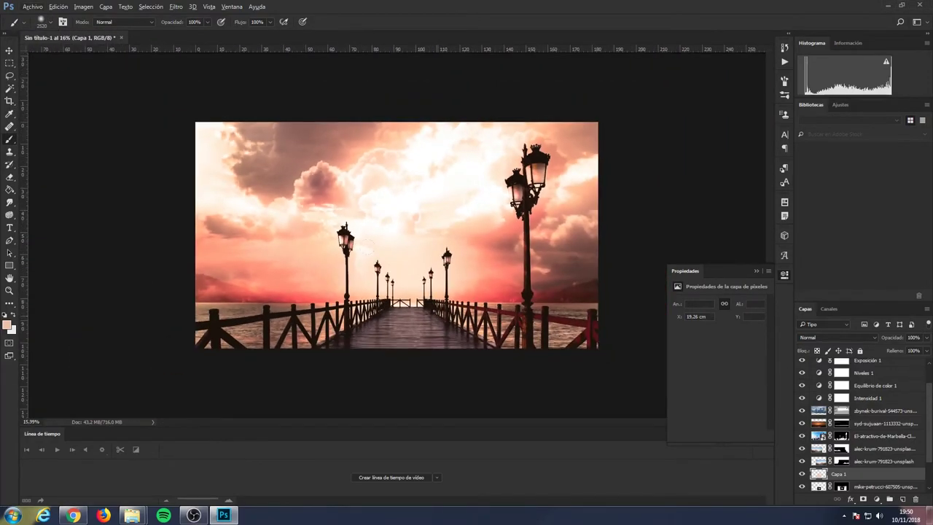
scroll(409, 277, up, 3)
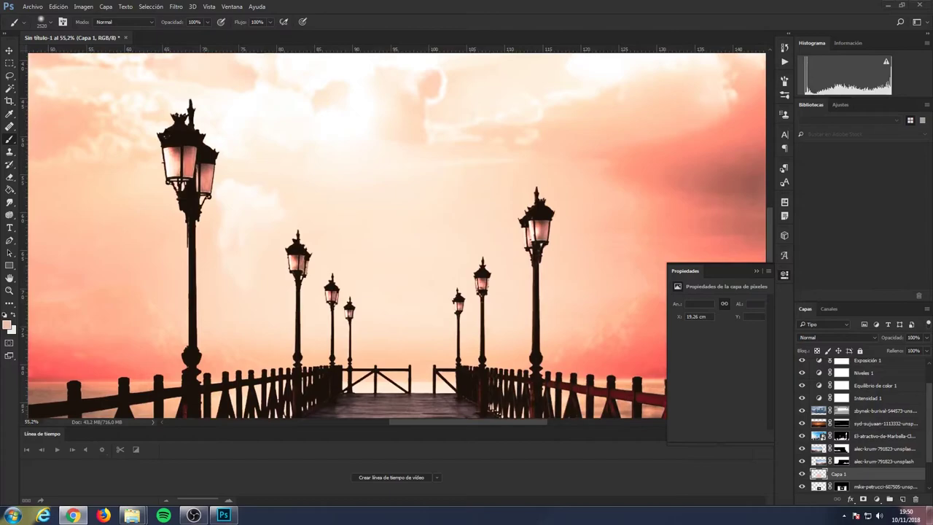
- Set Capa 1's blend mode to Luz fuerte
click(838, 338)
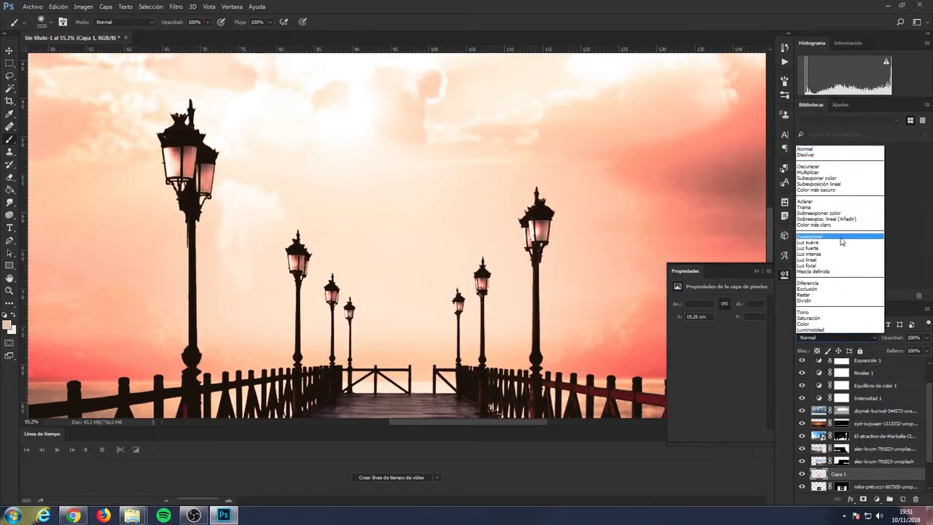
click(838, 251)
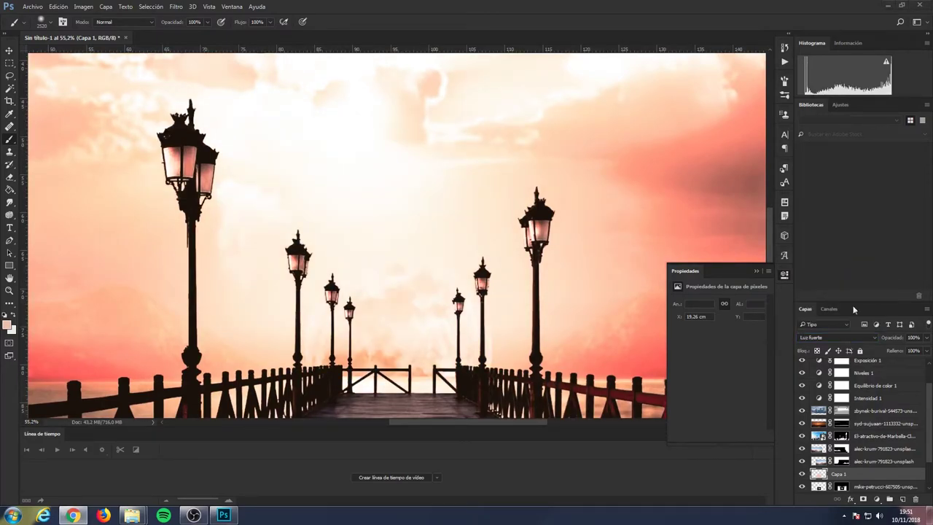
scroll(856, 459, down, 2)
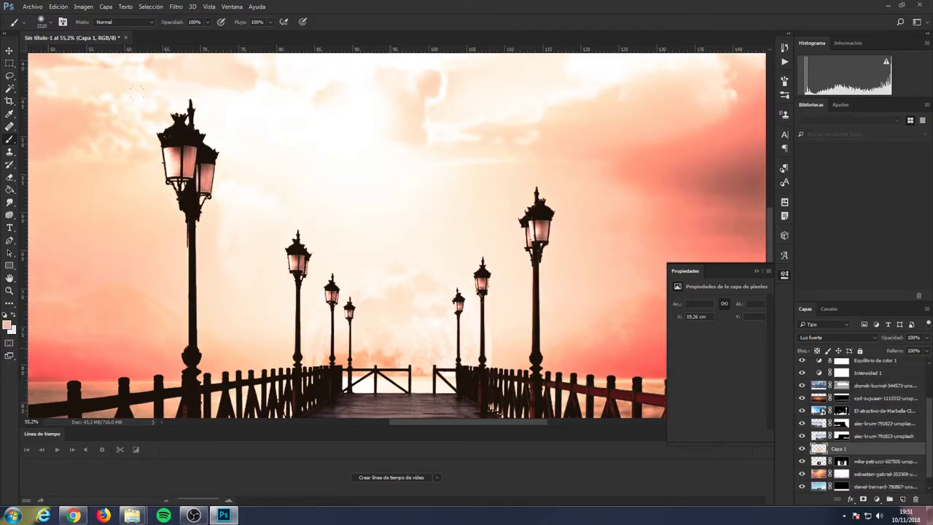
- Set the brush size to 1457
click(51, 23)
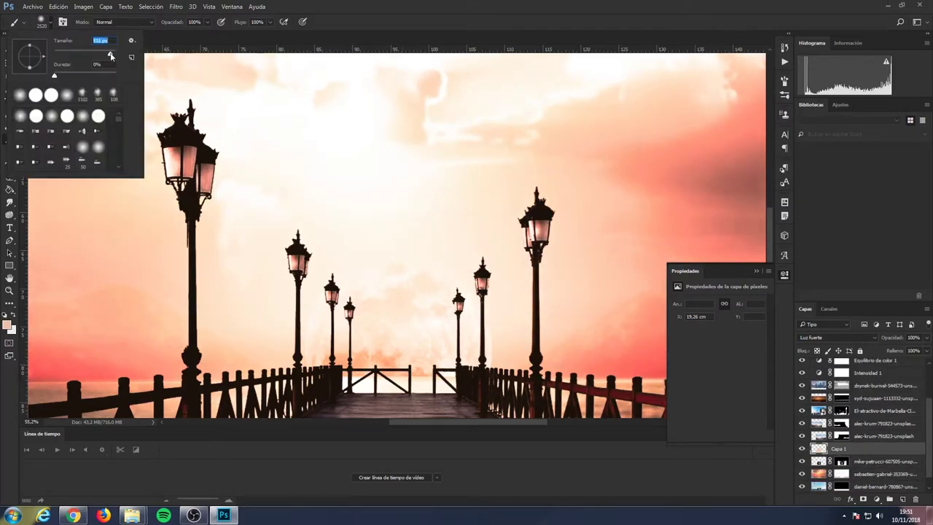
text(1457)
key(Return)
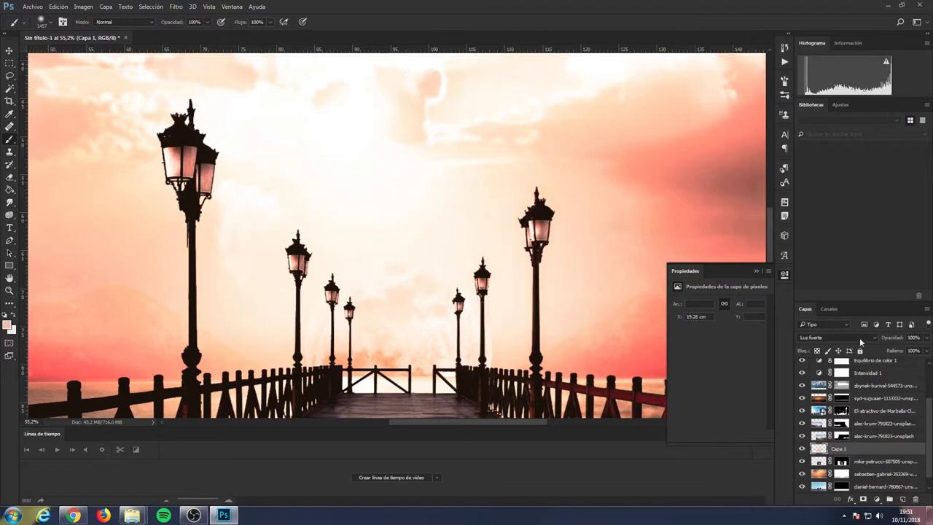
- Try Superponer on Capa 1, then settle on Luz lineal
click(838, 337)
click(823, 315)
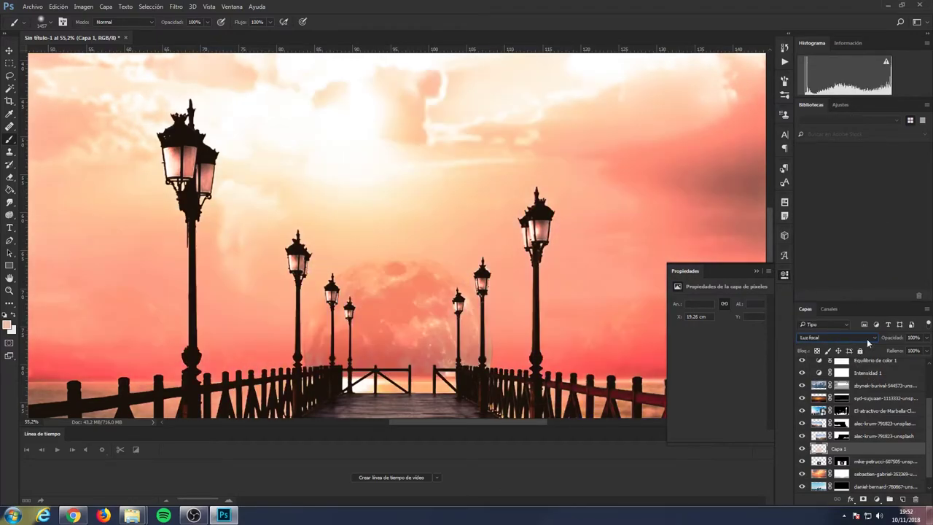
click(838, 337)
click(823, 325)
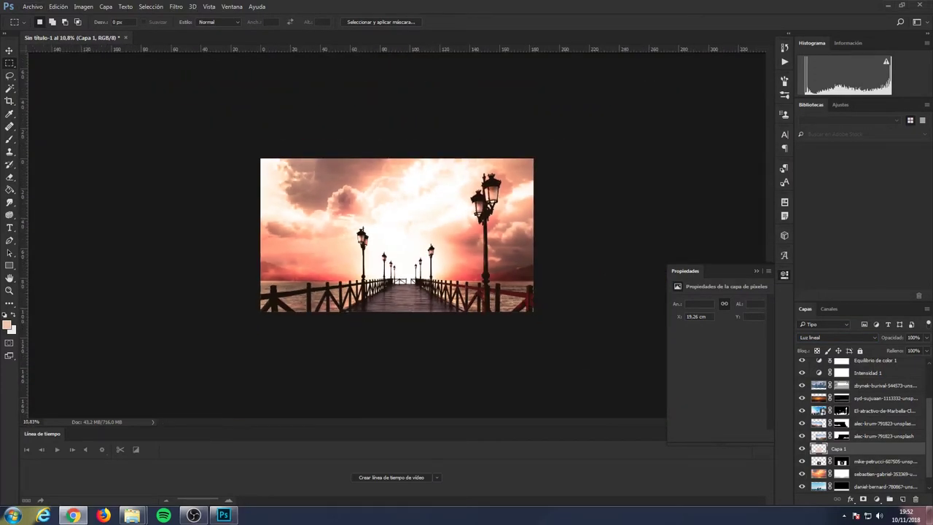
scroll(860, 423, up, 5)
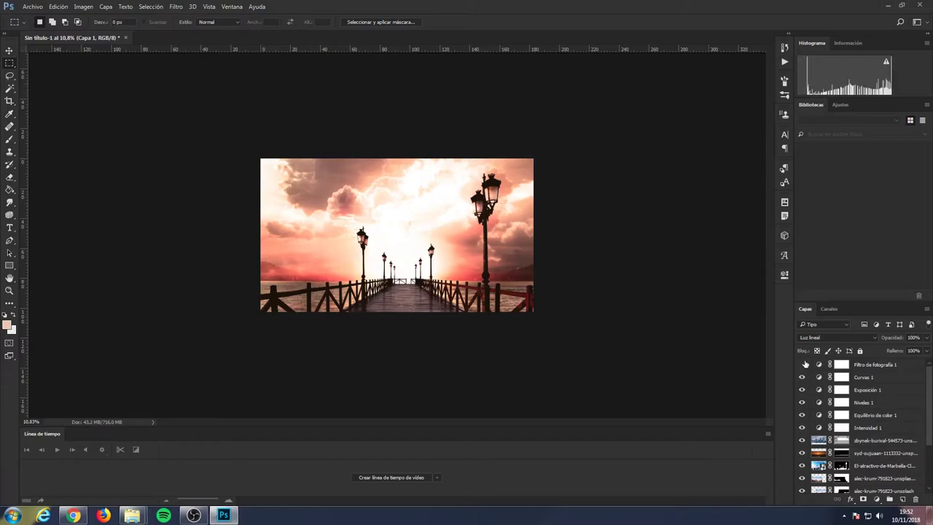
- Hide the Niveles 1 adjustment
click(802, 402)
scroll(421, 338, down, 2)
scroll(430, 324, up, 4)
scroll(434, 317, up, 2)
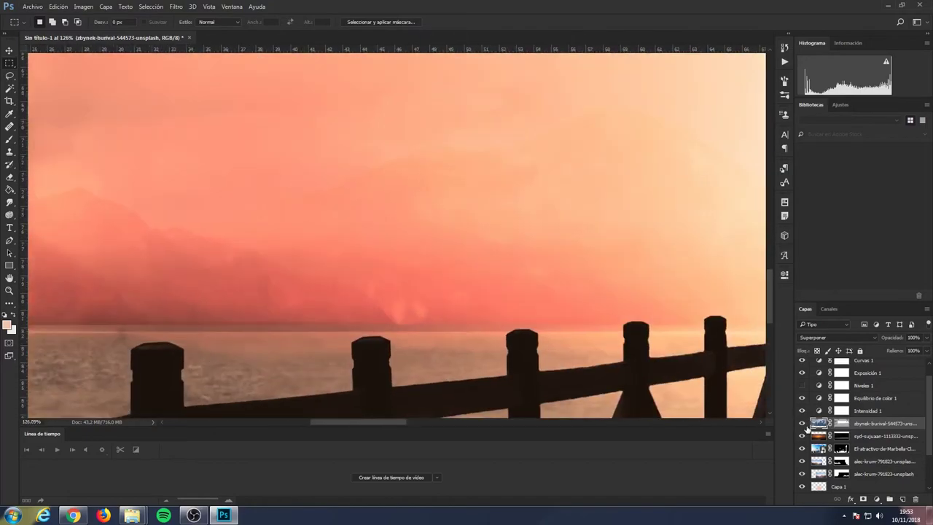
- Nudge the sky overlay layer back into alignment and magnify the right railing
key(v)
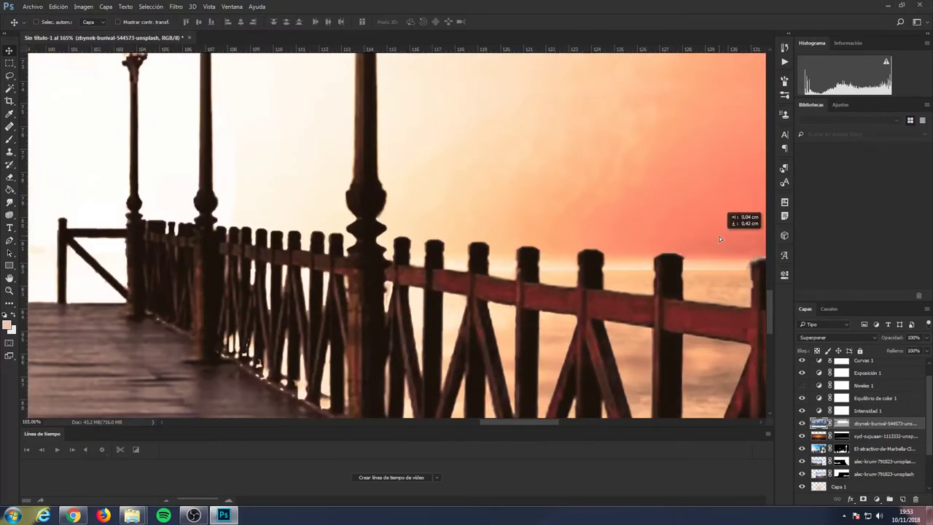
drag(719, 238, 720, 231)
key(ctrl+plus)
key(ctrl+plus)
key(ctrl+plus)
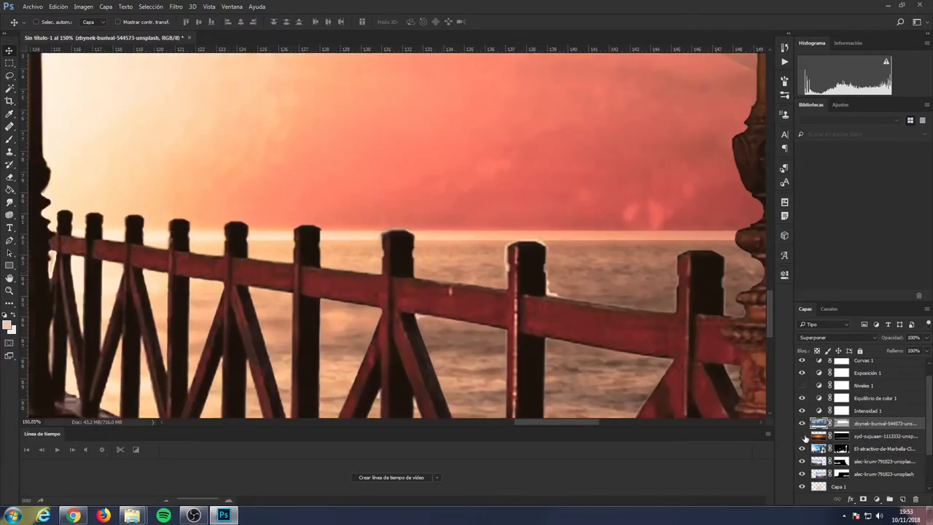
scroll(860, 437, down, 1)
- Hide a sunset sky layer to inspect edges and select the bottom sea photo layer
click(802, 461)
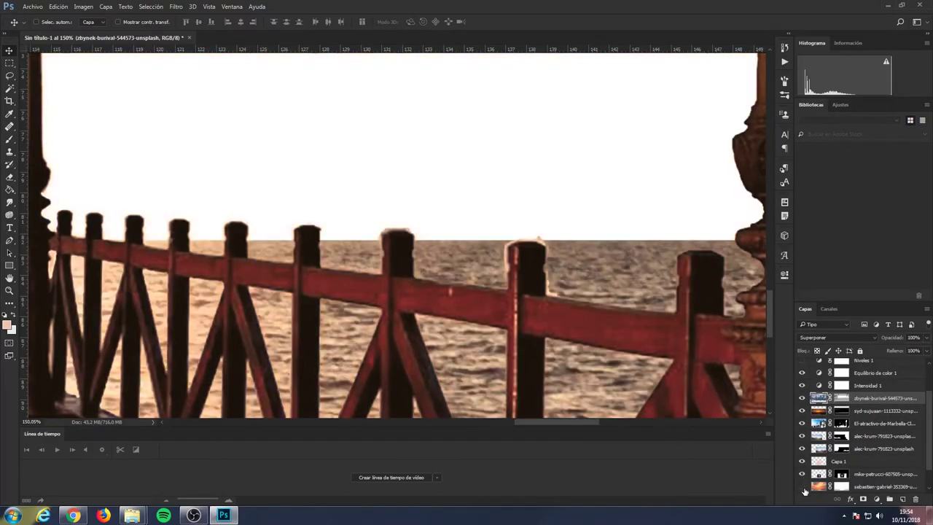
ctrl+click(633, 214)
scroll(193, 224, up, 2)
scroll(193, 225, down, 3)
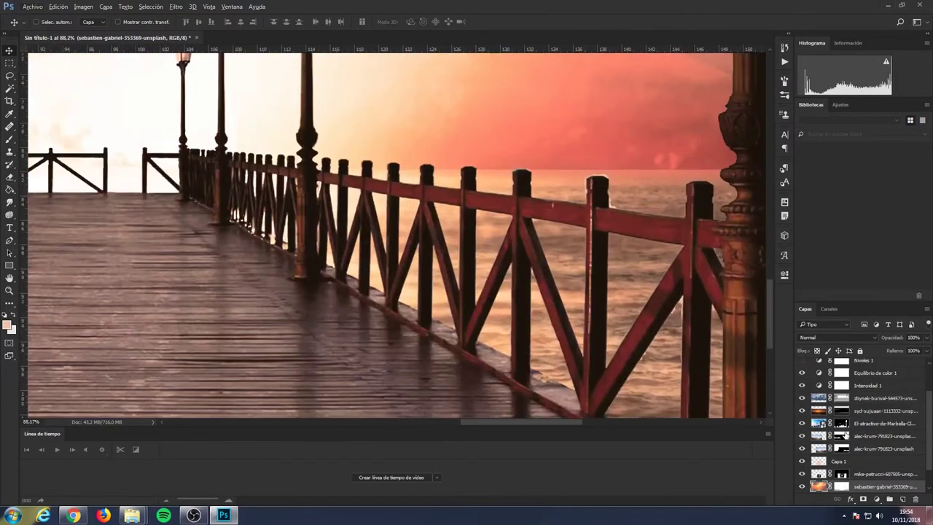
scroll(802, 413, up, 1)
- Select the sea with the Magic Wand and load the pier layer's outline as a selection
scroll(583, 219, up, 5)
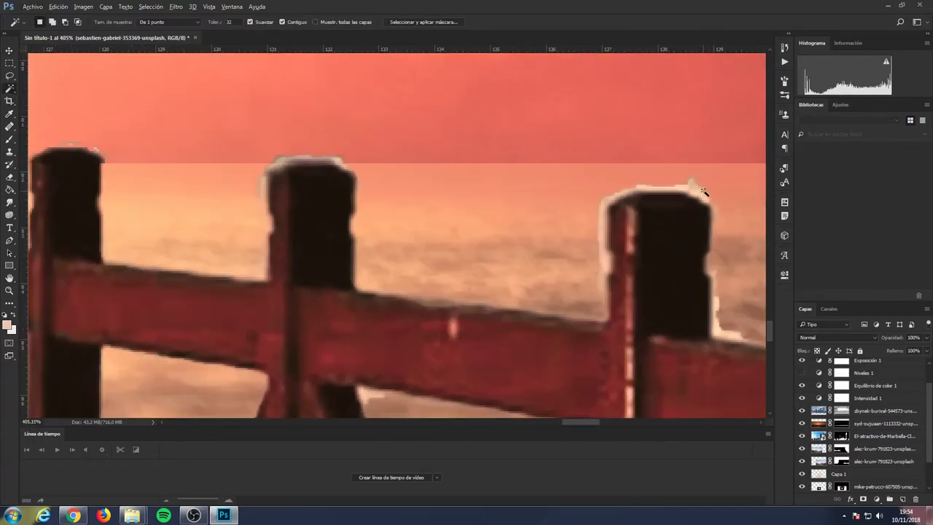
key(w)
click(634, 336)
scroll(860, 438, down, 3)
click(802, 448)
click(803, 449)
click(802, 398)
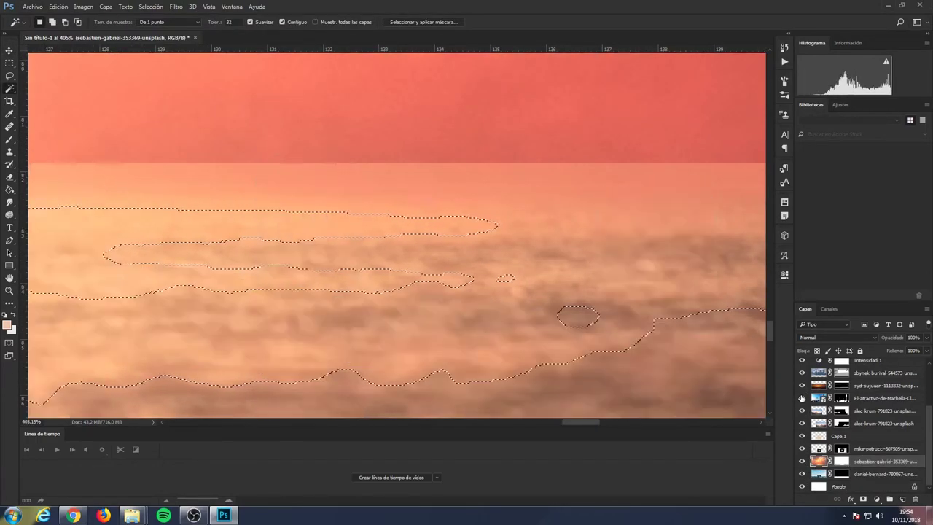
click(802, 398)
ctrl+click(842, 398)
- Set up the Brush with swapped black/white colours and turn off the red mask preview
scroll(182, 175, down, 3)
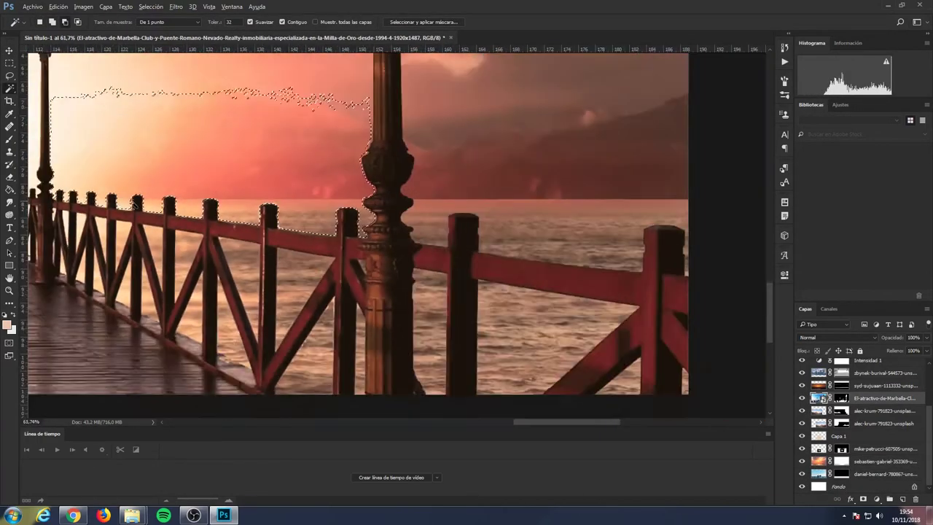
scroll(267, 197, up, 2)
scroll(267, 197, up, 2)
key(b)
key(ctrl+backslash)
key(d)
key(backslash)
scroll(268, 197, down, 3)
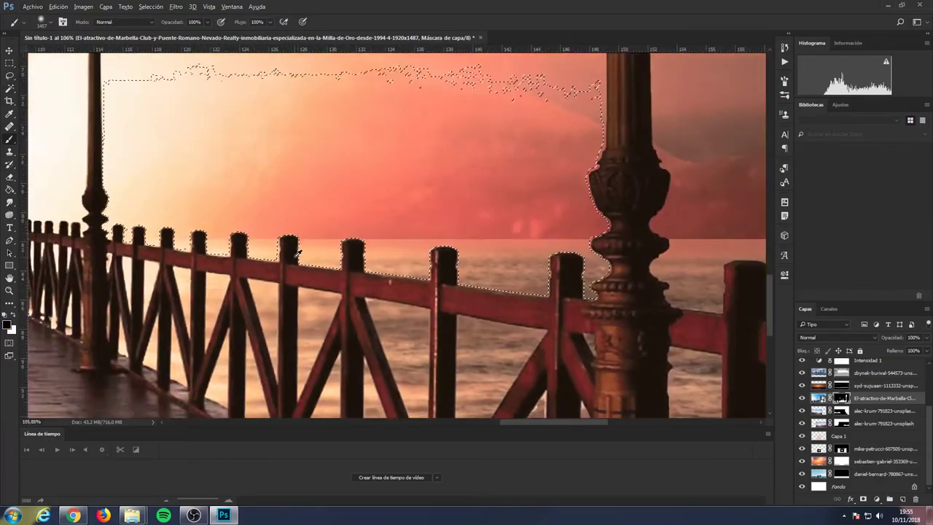
scroll(273, 207, up, 5)
scroll(273, 208, down, 3)
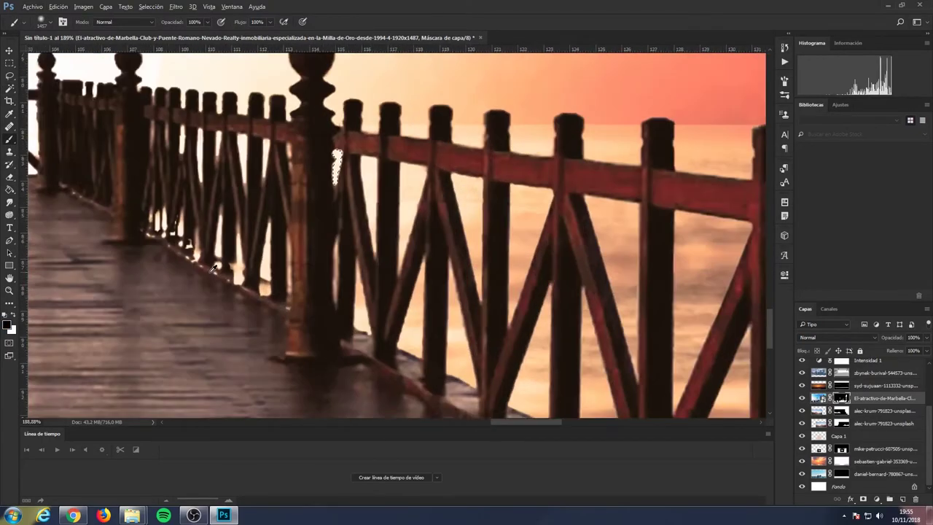
scroll(216, 187, up, 5)
- Add the sky gaps between the railing posts to the Magic Wand selection
key(w)
scroll(216, 187, down, 3)
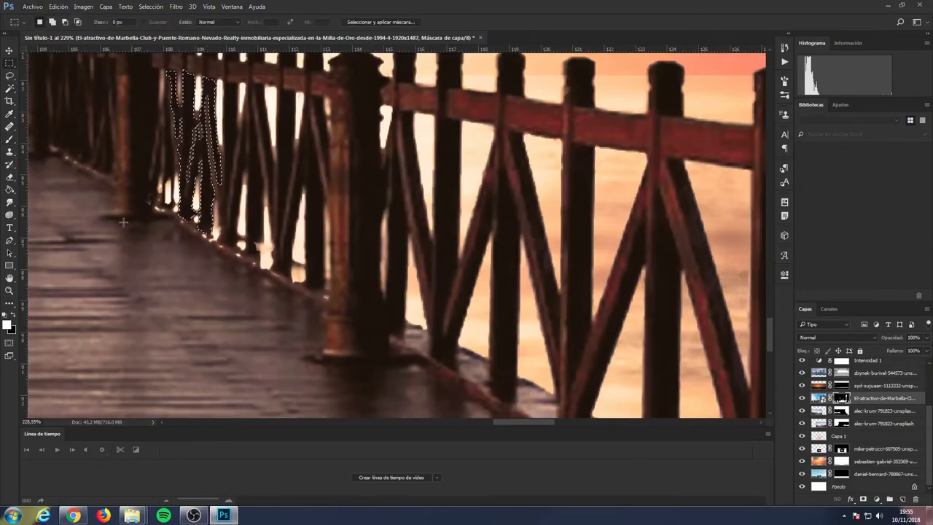
scroll(216, 187, up, 3)
scroll(32, 168, down, 2)
key(m)
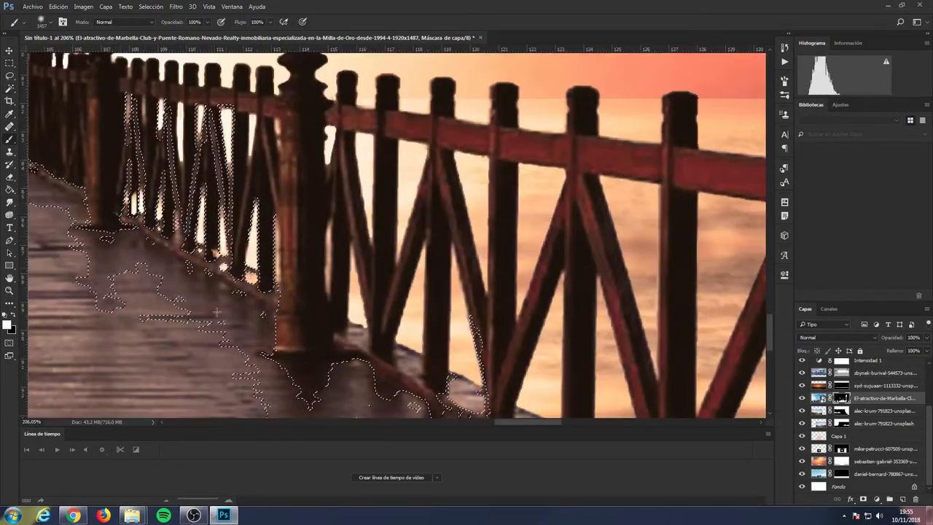
scroll(540, 344, down, 3)
scroll(540, 344, up, 2)
scroll(540, 344, down, 3)
key(w)
scroll(148, 394, up, 5)
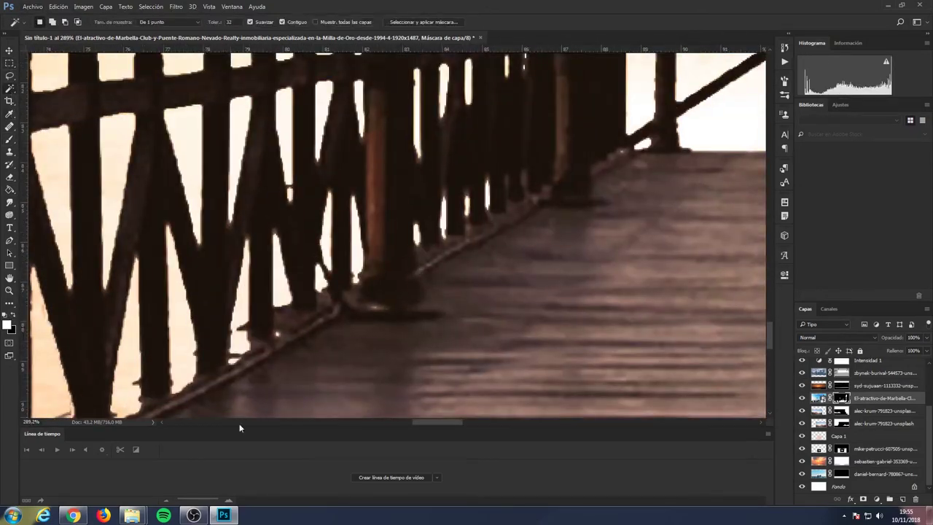
scroll(147, 392, up, 2)
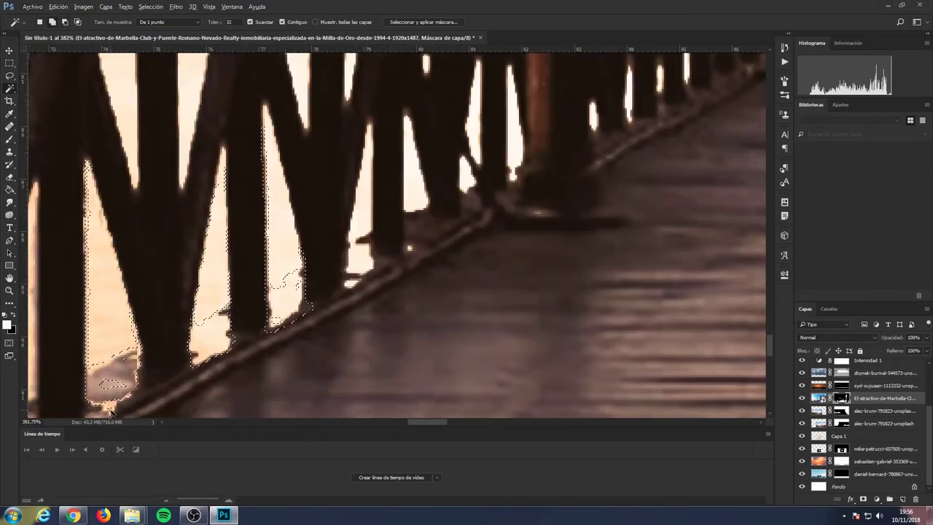
shift+click(109, 292)
key(m)
- Resize the brush and paint along the deck edge to clean the pier mask
key(b)
scroll(421, 333, down, 1)
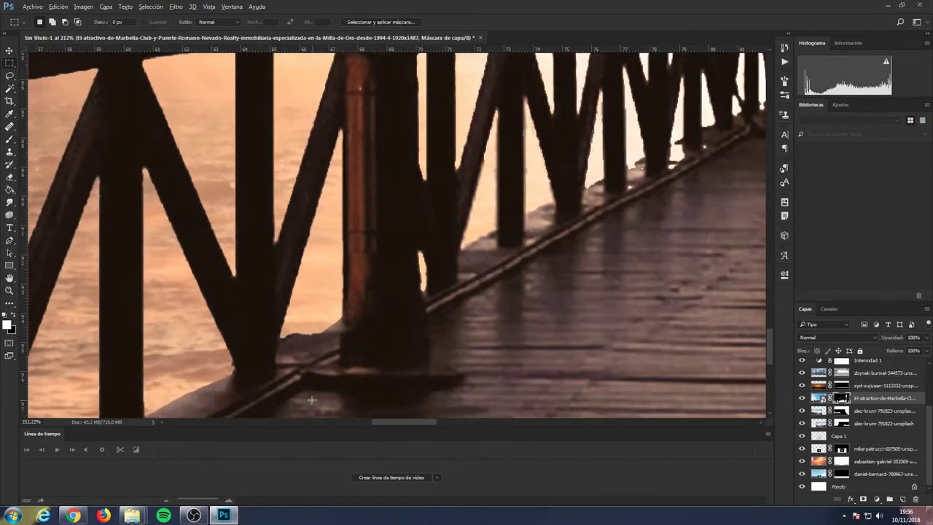
scroll(373, 304, up, 1)
click(53, 26)
key(Return)
drag(314, 261, 212, 291)
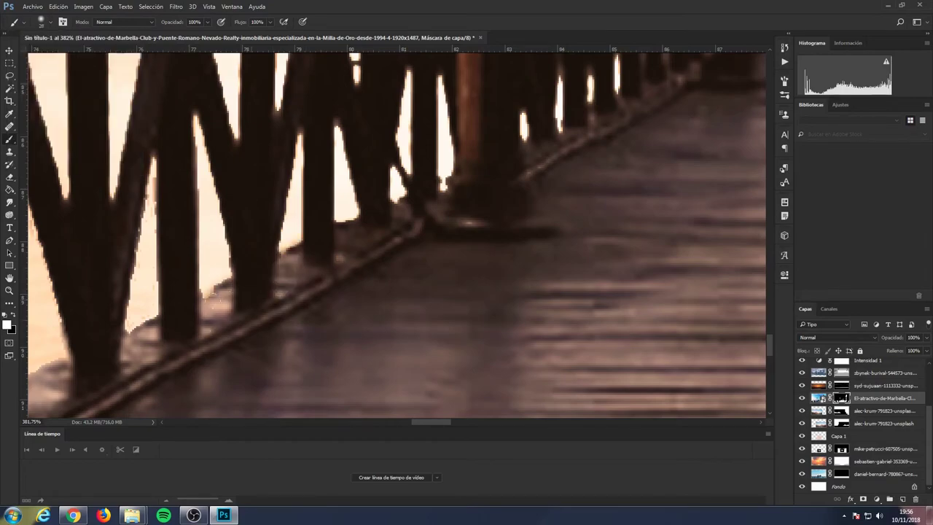
scroll(291, 328, down, 5)
scroll(290, 336, up, 3)
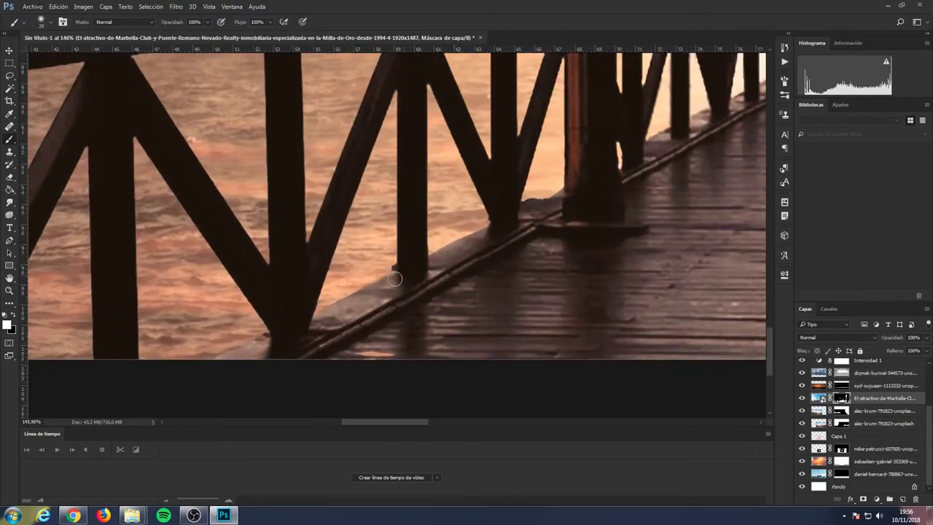
scroll(430, 255, up, 2)
drag(487, 232, 397, 274)
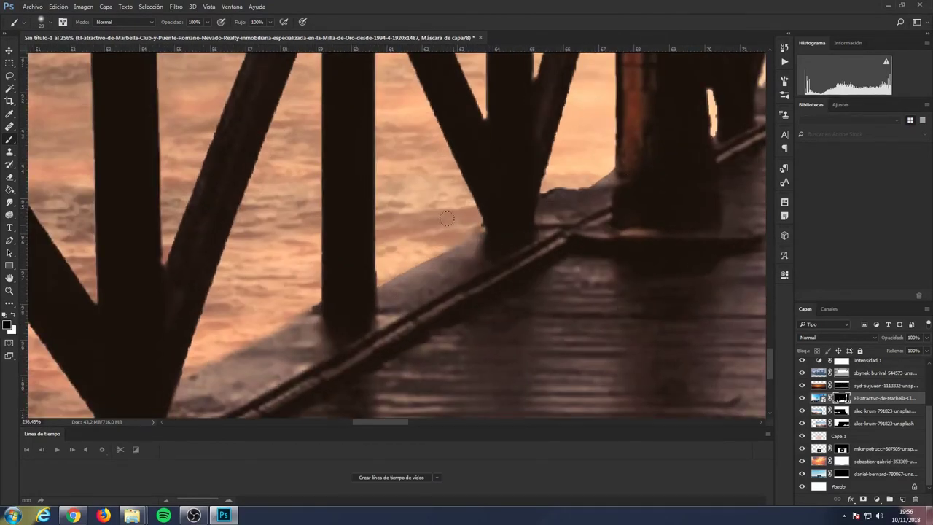
scroll(495, 248, down, 3)
scroll(569, 284, down, 3)
scroll(616, 308, down, 2)
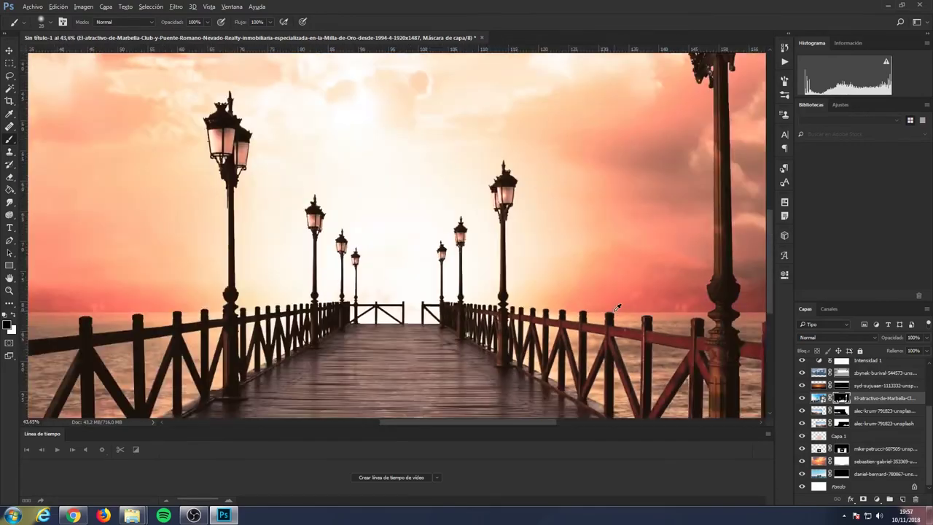
scroll(618, 312, down, 2)
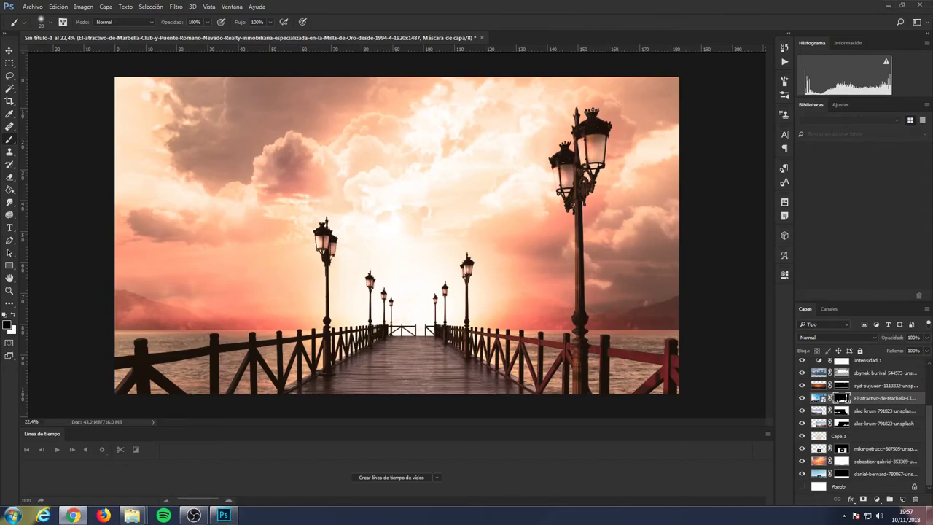
- Scale the placed blue-sky photo to fill the canvas, commit it, and align it
drag(564, 104, 720, 66)
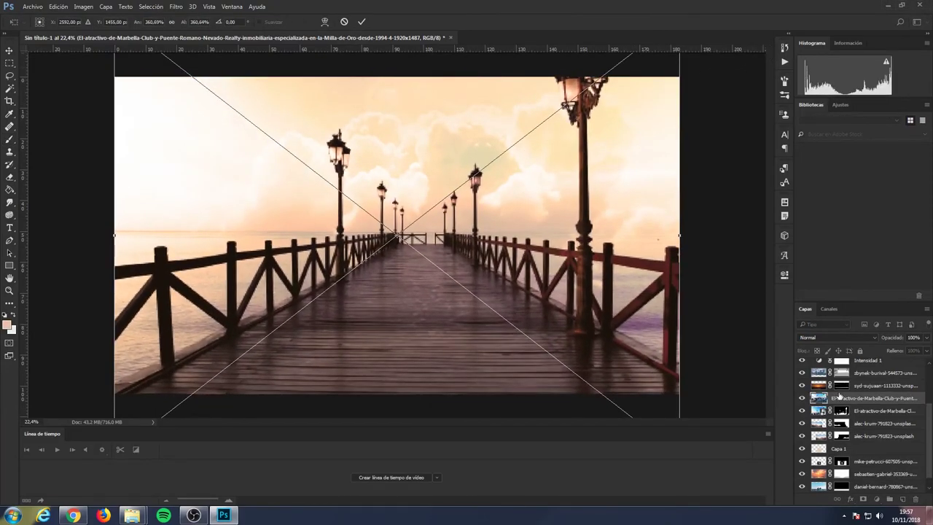
click(361, 21)
drag(750, 364, 448, 383)
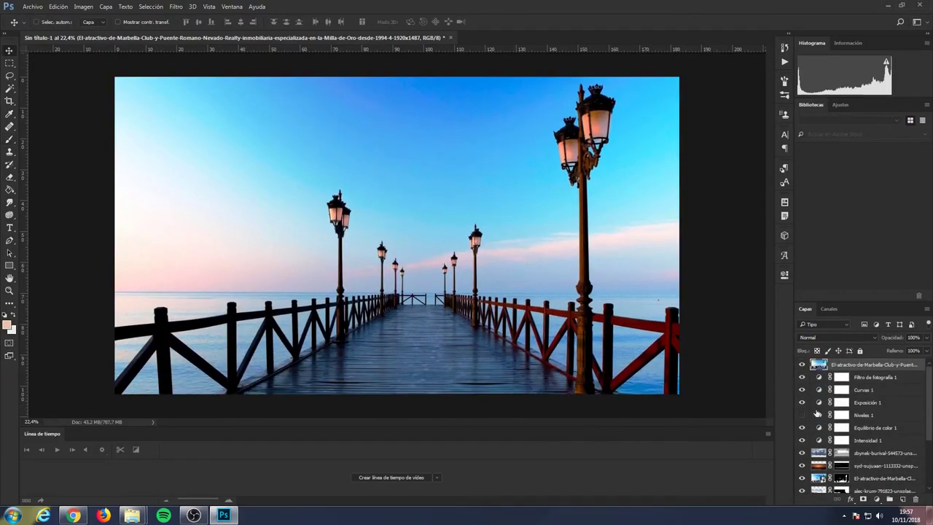
- Toggle the blue-sky original's visibility to compare, ending with it hidden over the sunset composite
click(803, 365)
click(803, 365)
click(803, 365)
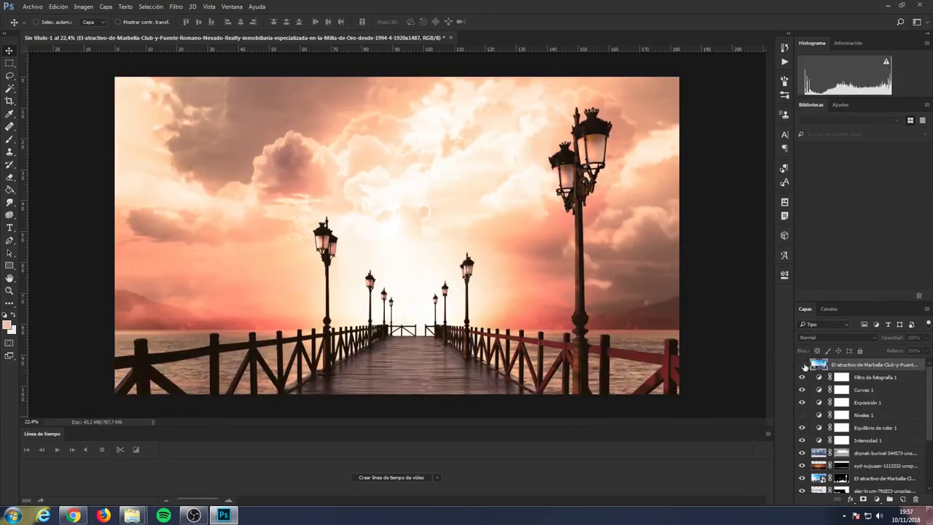
click(803, 365)
click(803, 365)
click(803, 365)
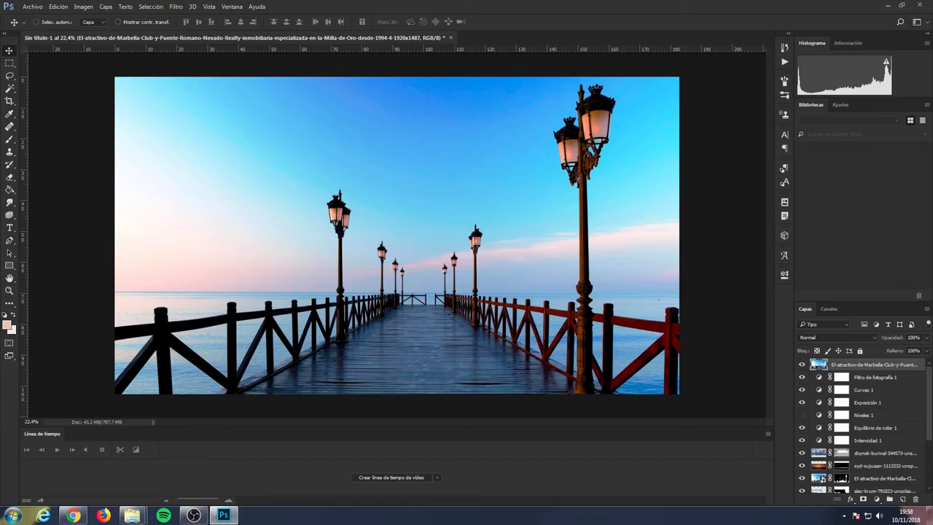
click(801, 365)
click(801, 365)
click(800, 365)
click(800, 364)
click(801, 364)
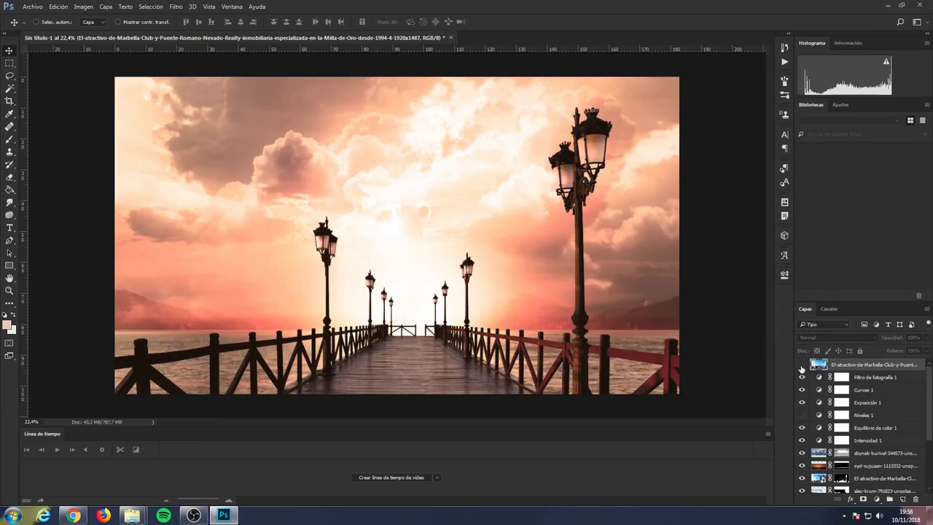
click(801, 364)
click(801, 365)
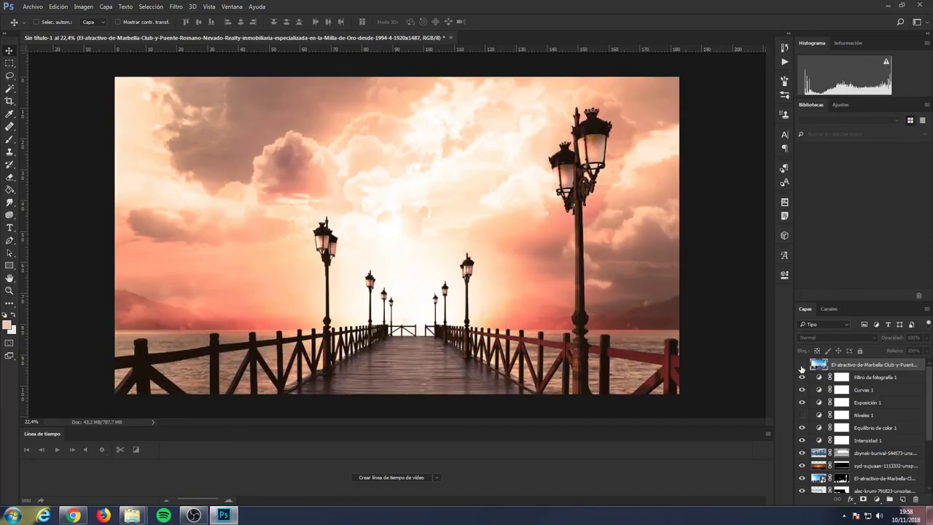